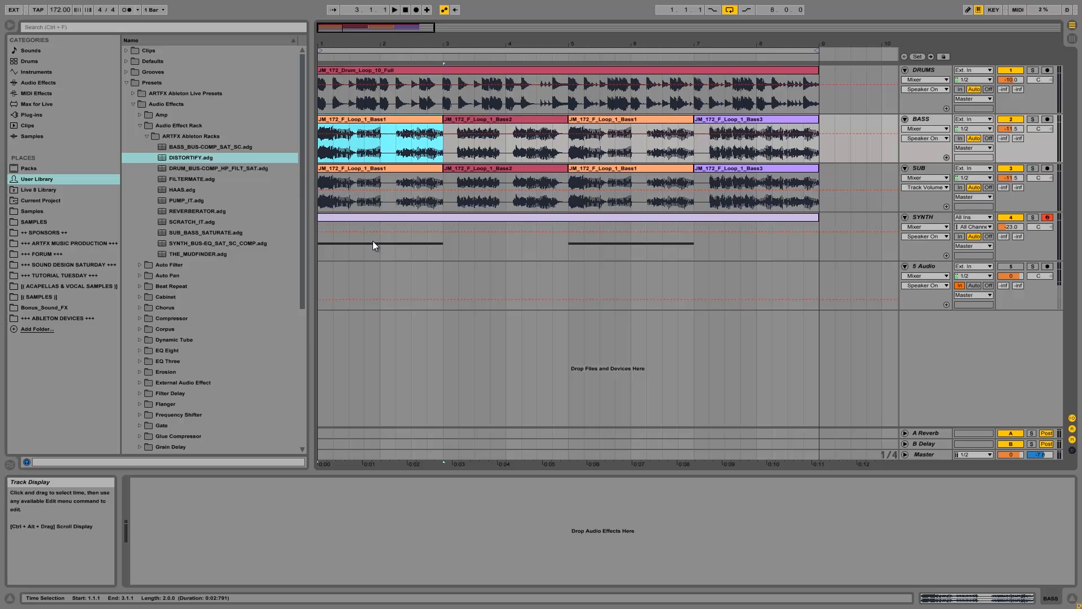
Step: Mute the SUB track and play through the looped arrangement to hear the unprocessed mix
click(921, 122)
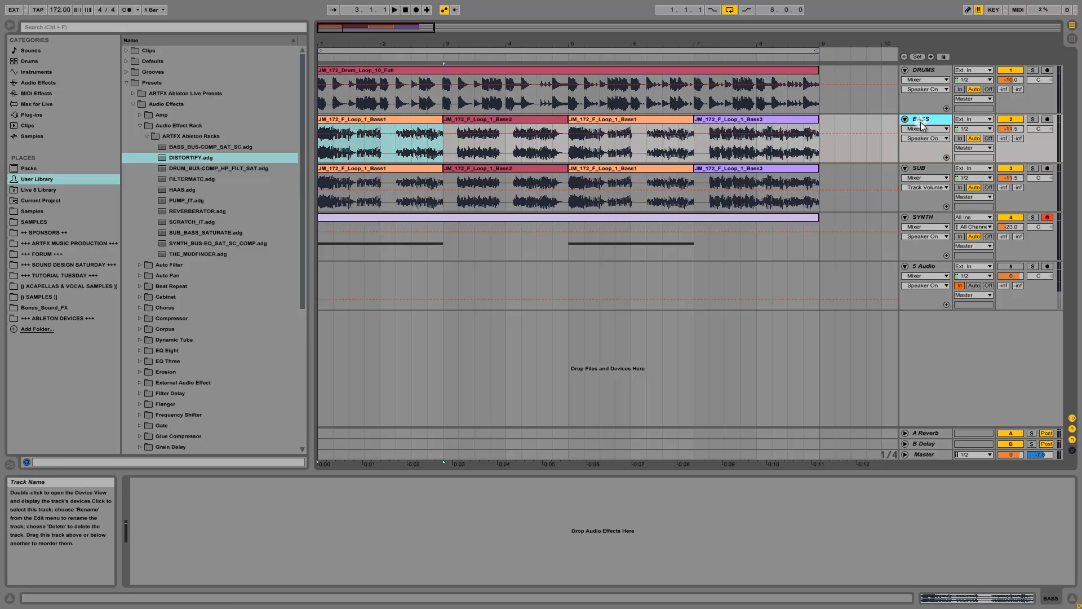
click(933, 167)
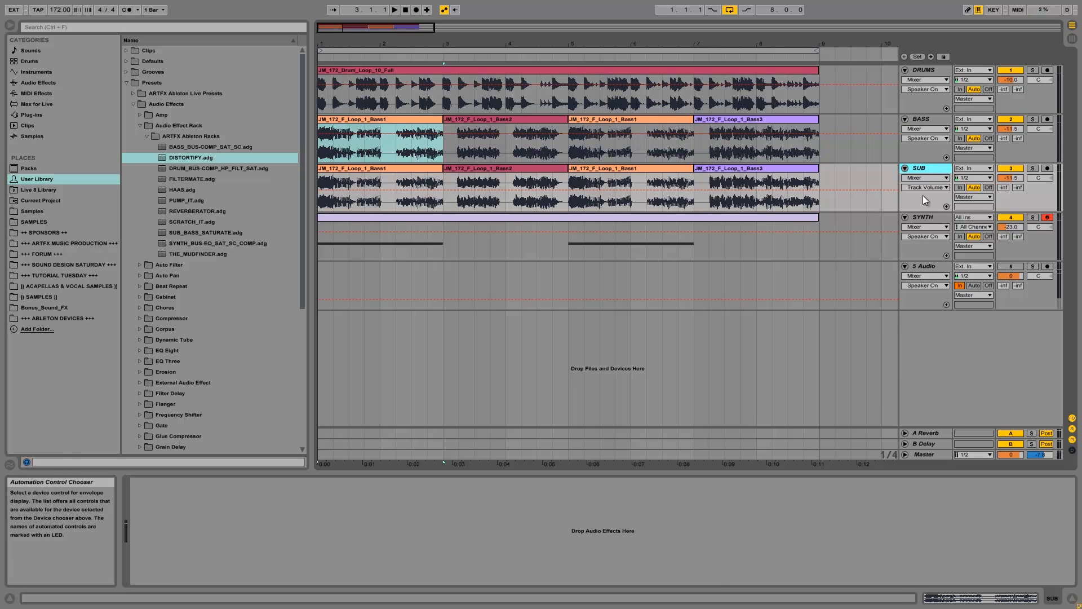
click(928, 218)
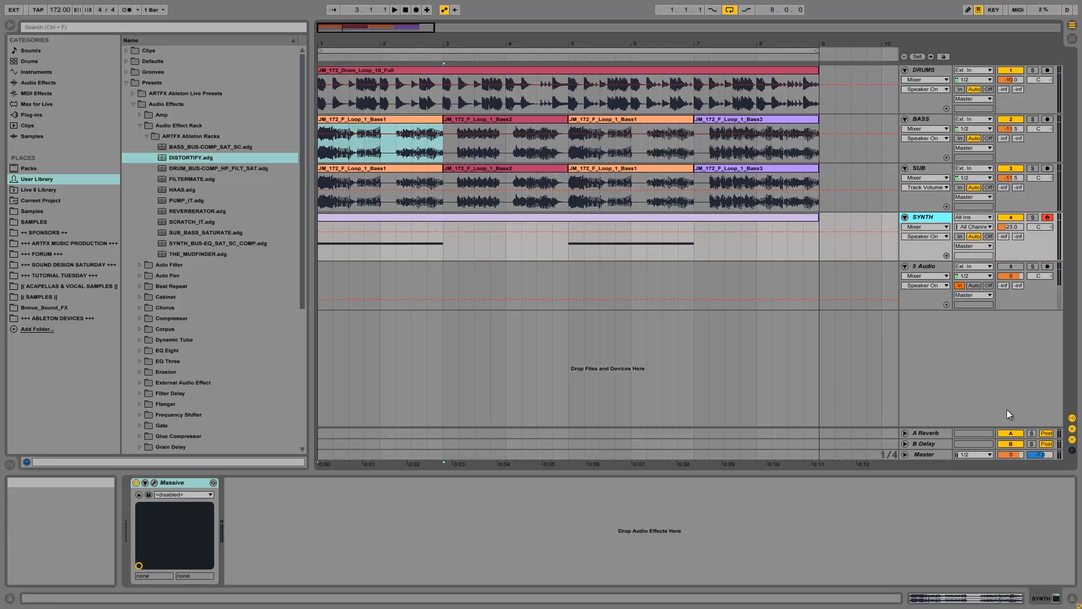
click(1009, 168)
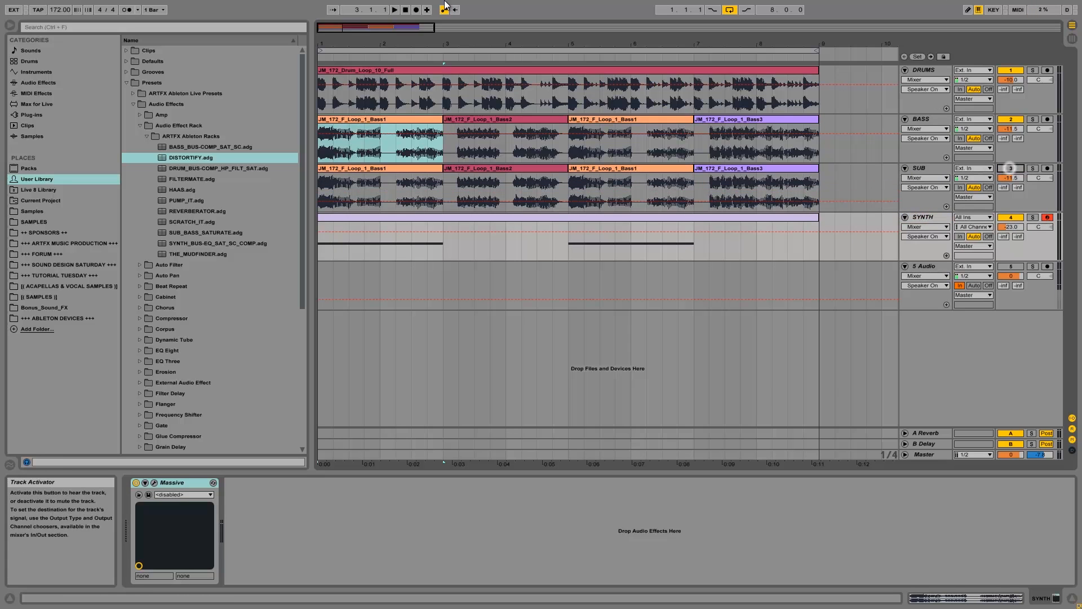
click(396, 10)
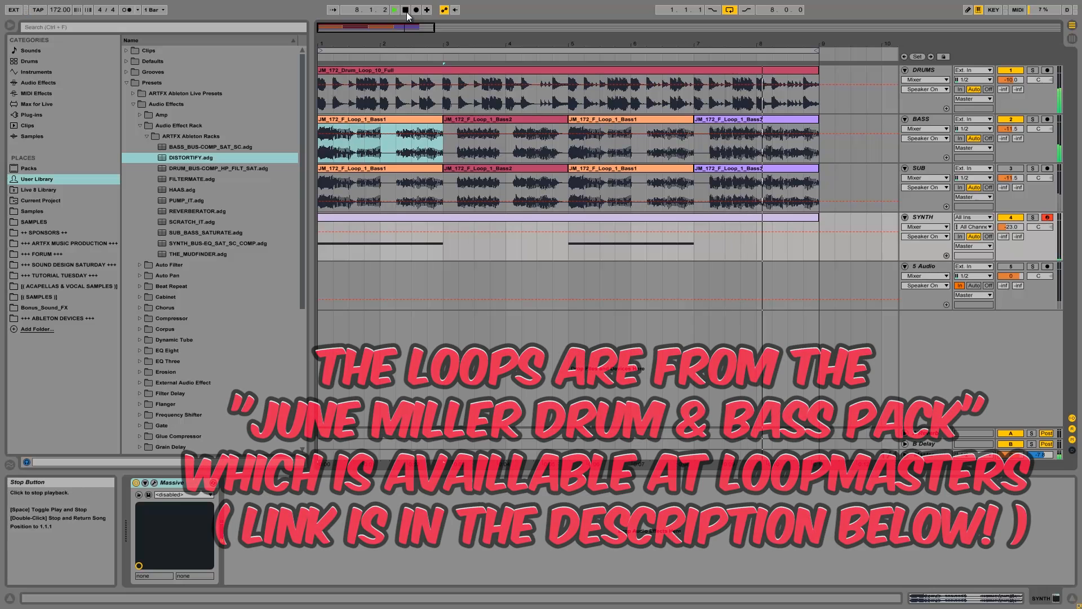
click(406, 11)
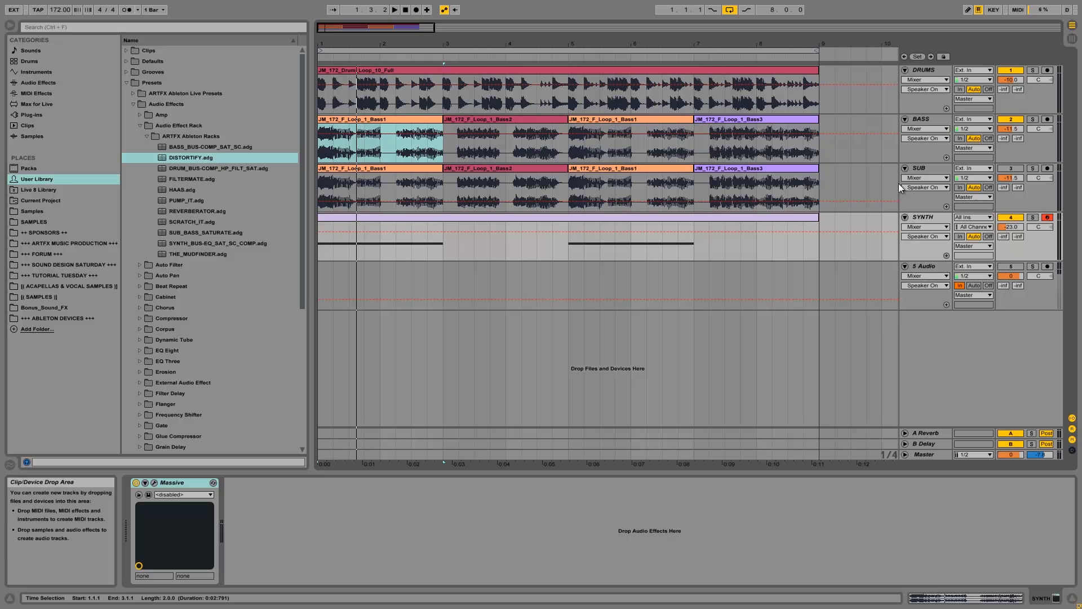
Step: Solo the DRUMS track and add the DRUM_BUS-COMP_HP_FILT_SAT.adg effect rack to it
click(932, 69)
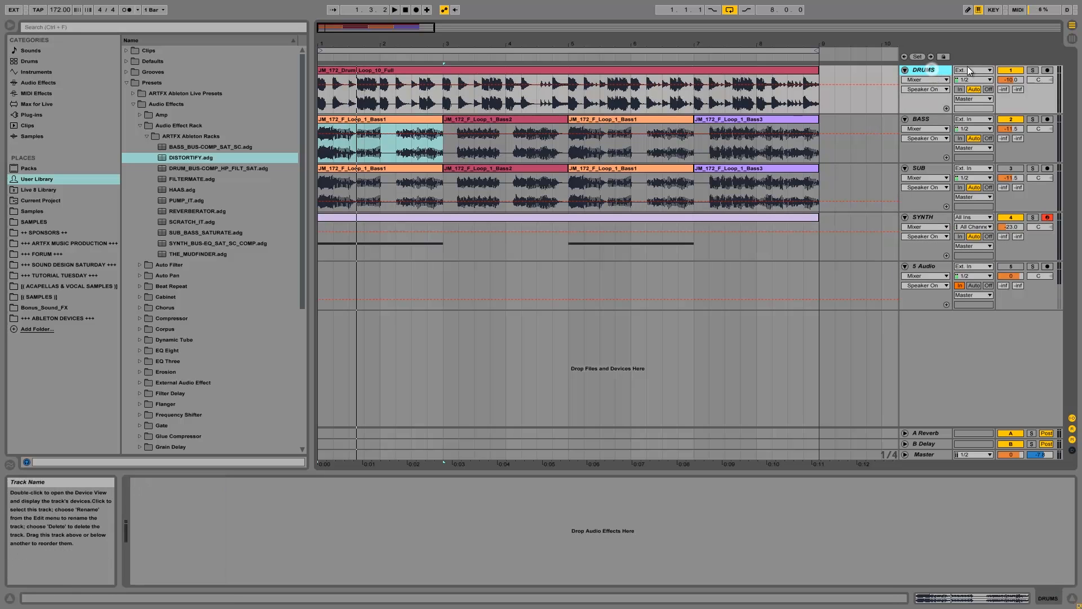
click(1033, 70)
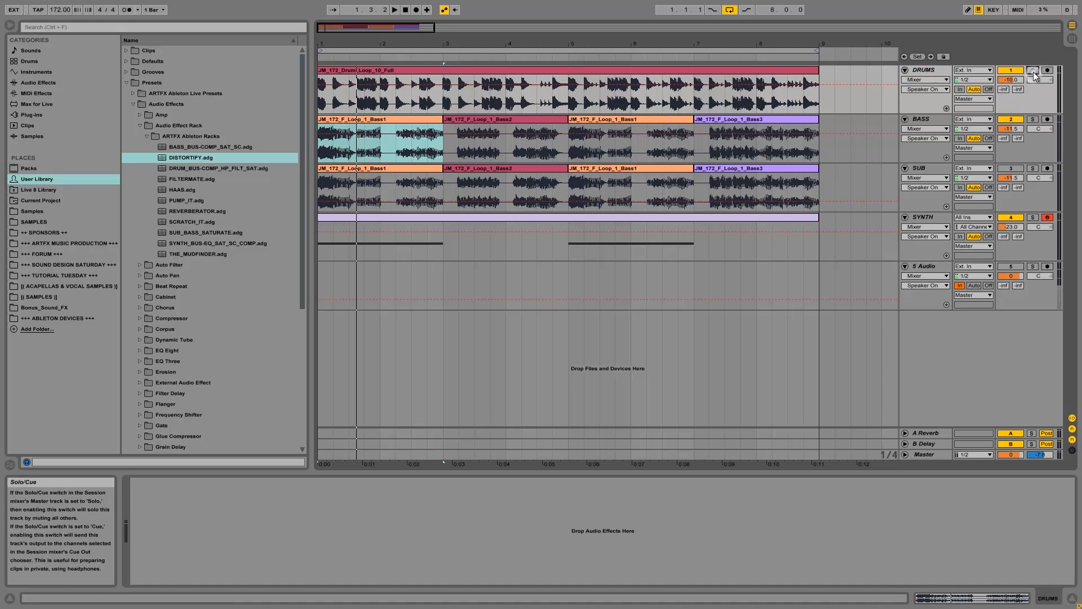
click(1034, 71)
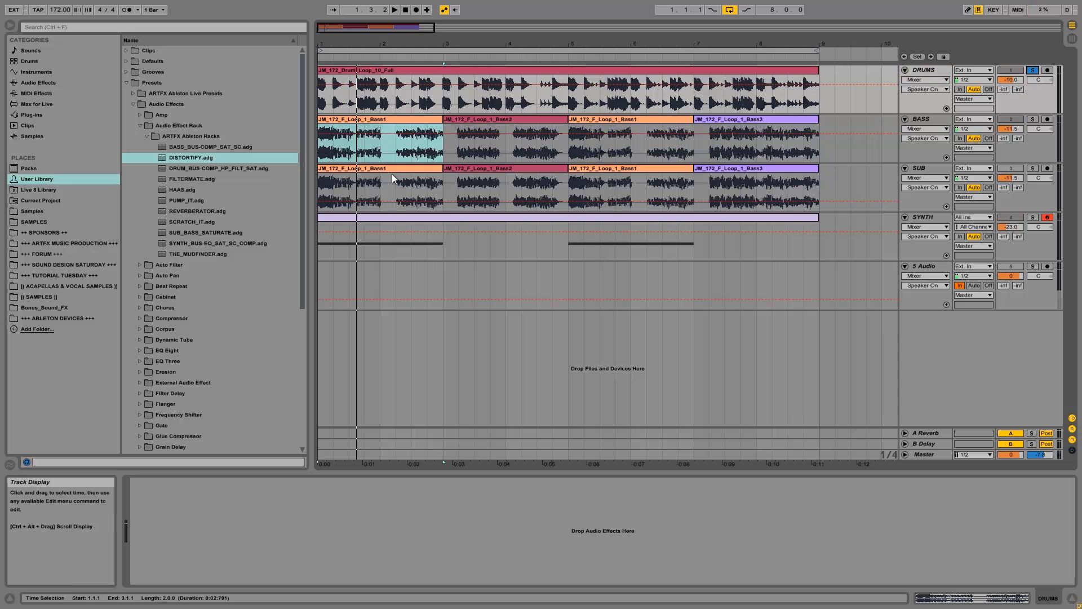
drag(184, 170, 339, 511)
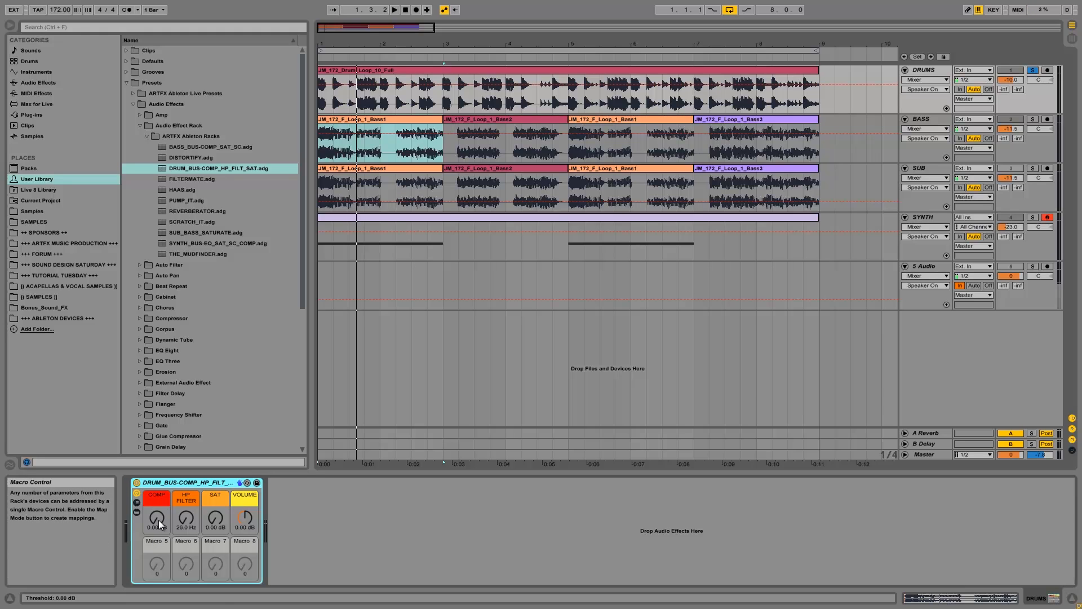
click(931, 71)
Step: Set the drum rack's COMP macro to -34.3 dB and compare the drums with the rack bypassed and active
drag(158, 519, 158, 522)
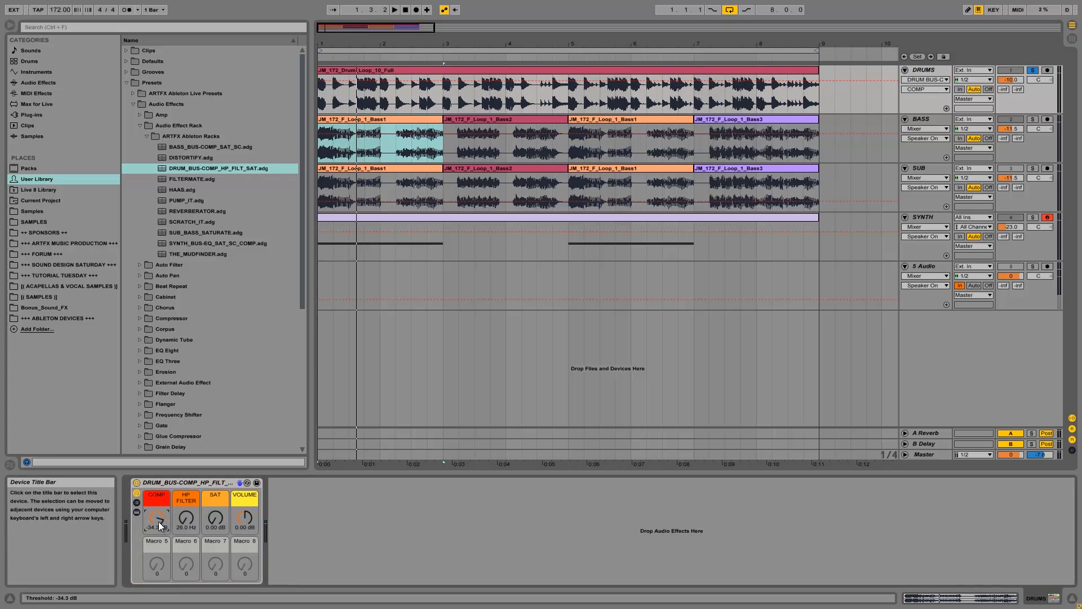
key(space)
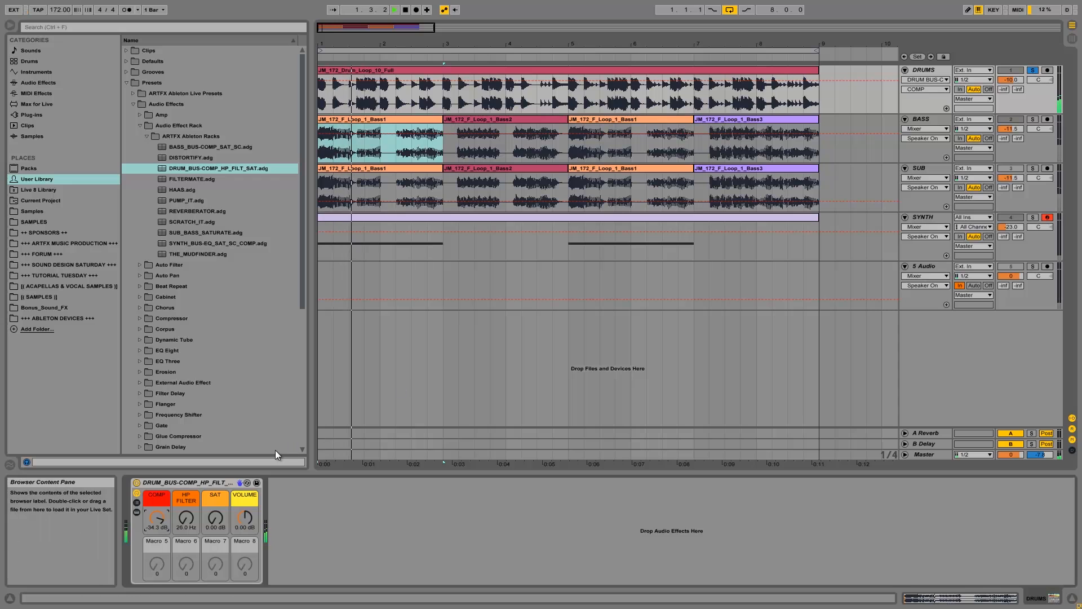
click(136, 484)
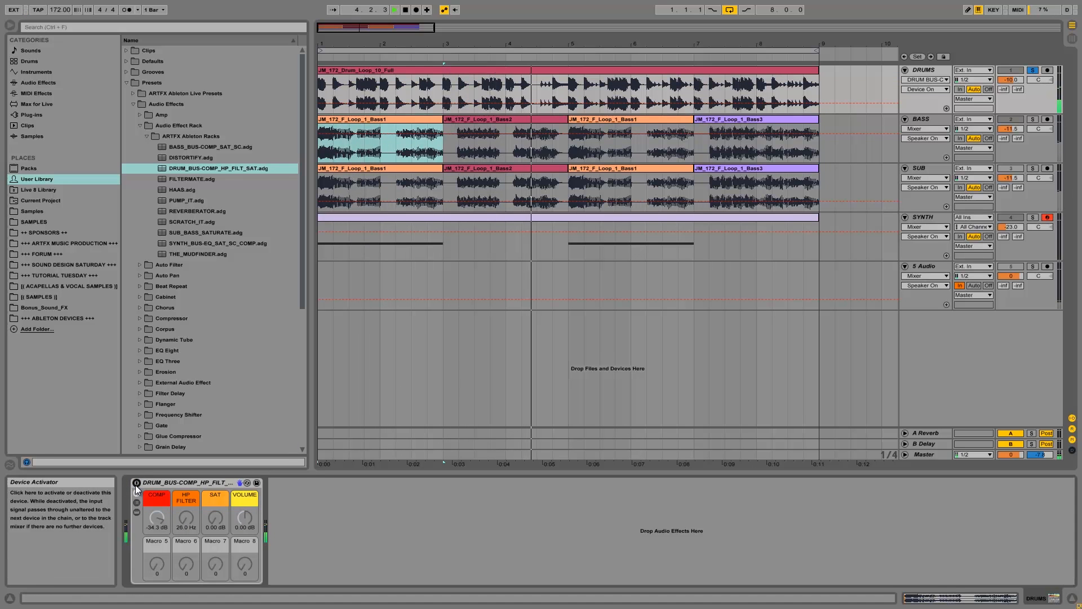
click(136, 483)
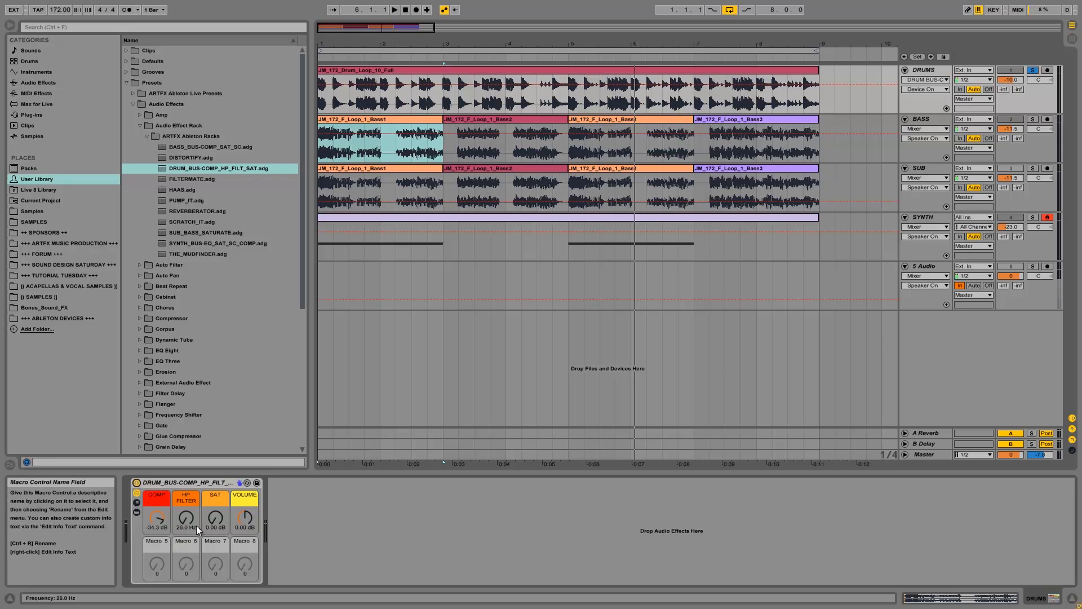
Step: Try the drum rack's VOLUME macro at 10.0 dB against the bypassed drums, and reset it to 0.00 dB
click(249, 519)
drag(249, 519, 249, 518)
key(space)
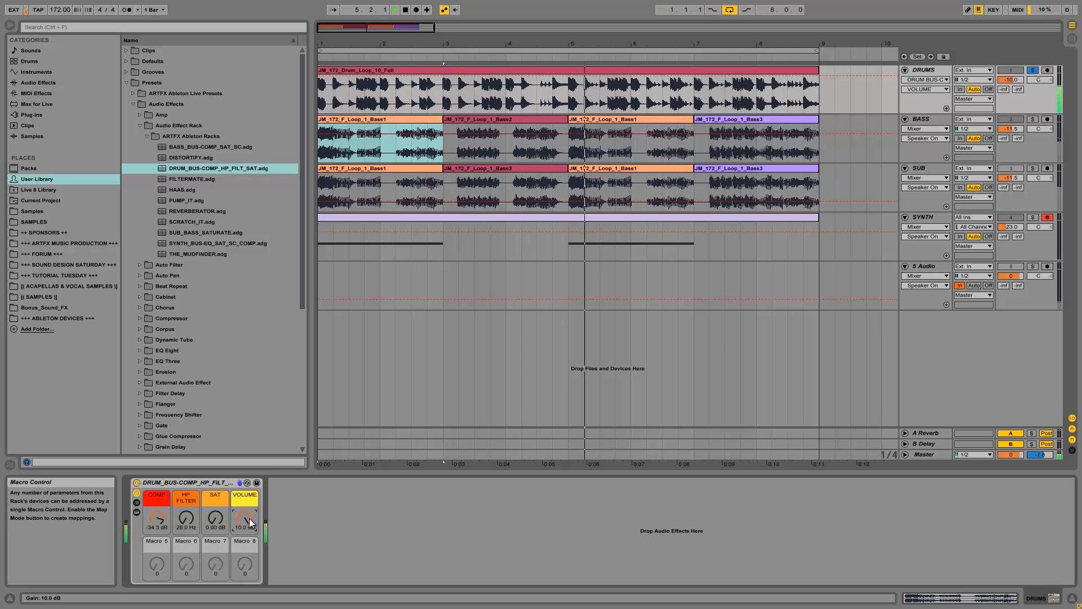
click(136, 484)
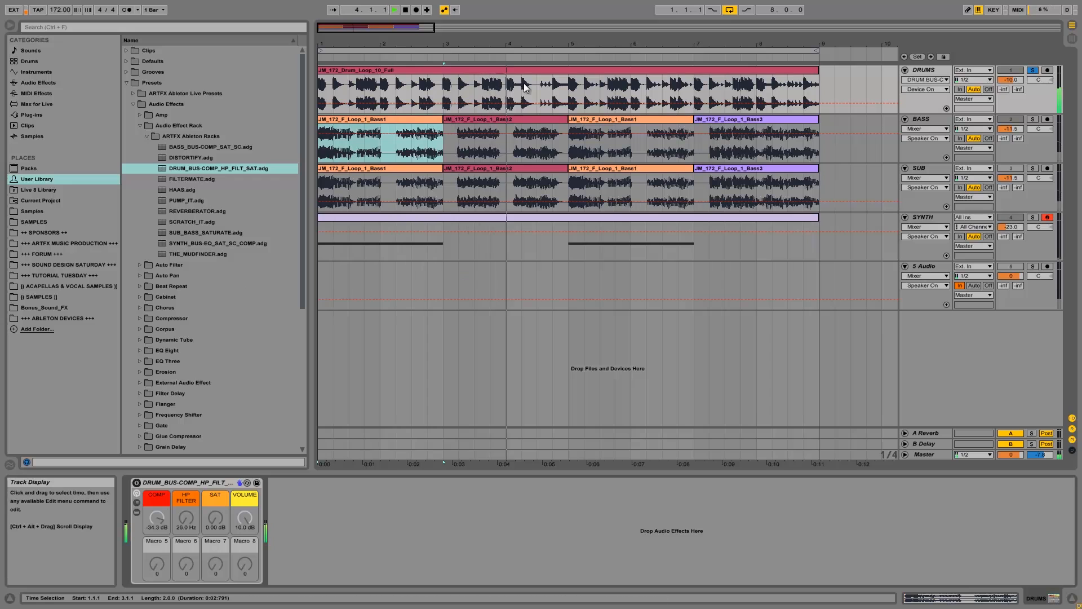
click(137, 482)
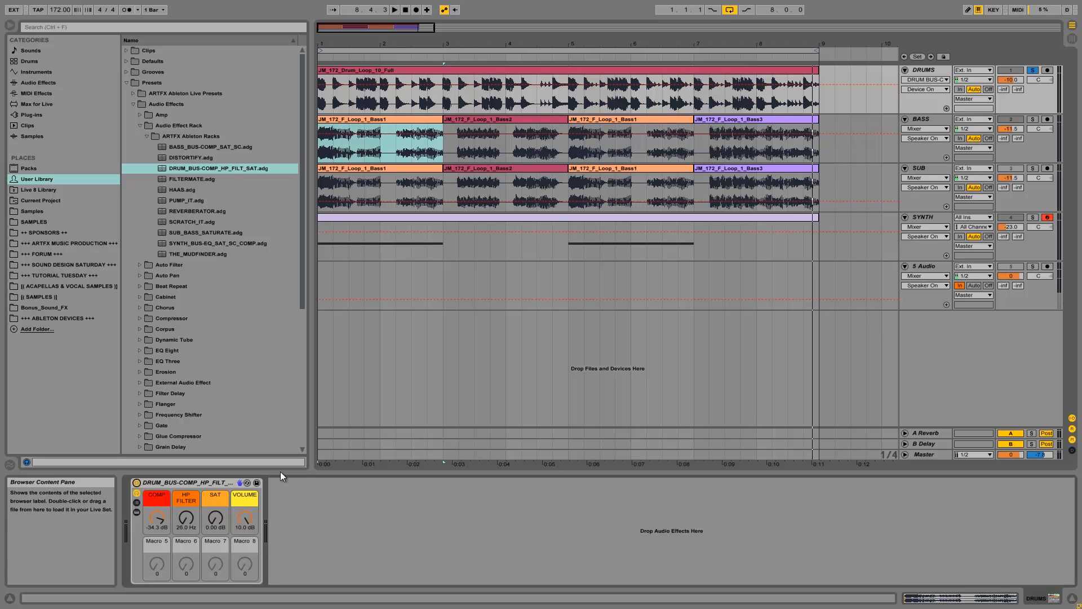
drag(246, 512, 246, 535)
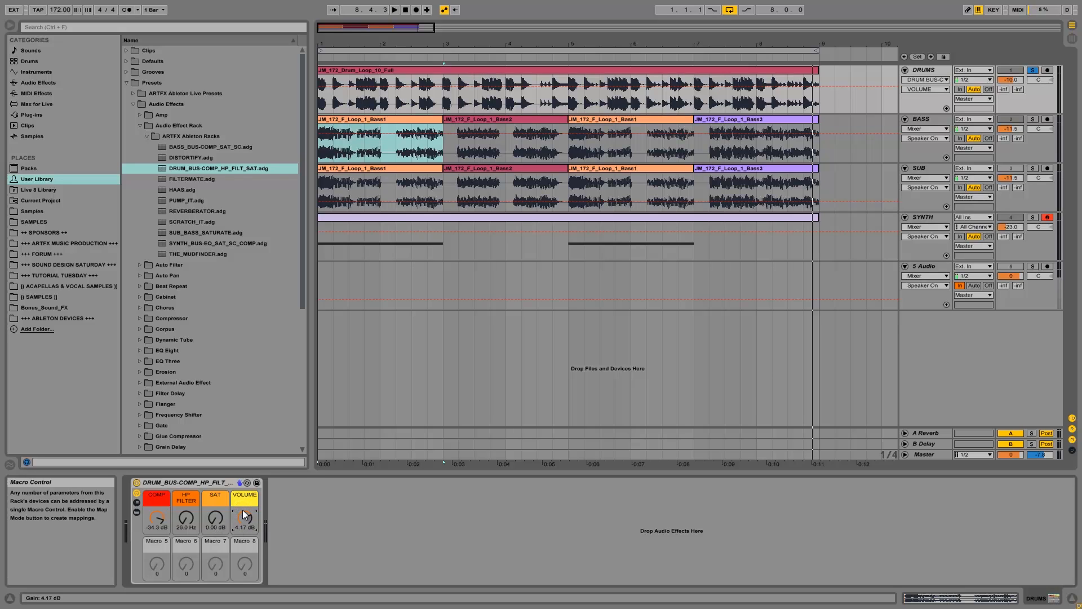
key(Delete)
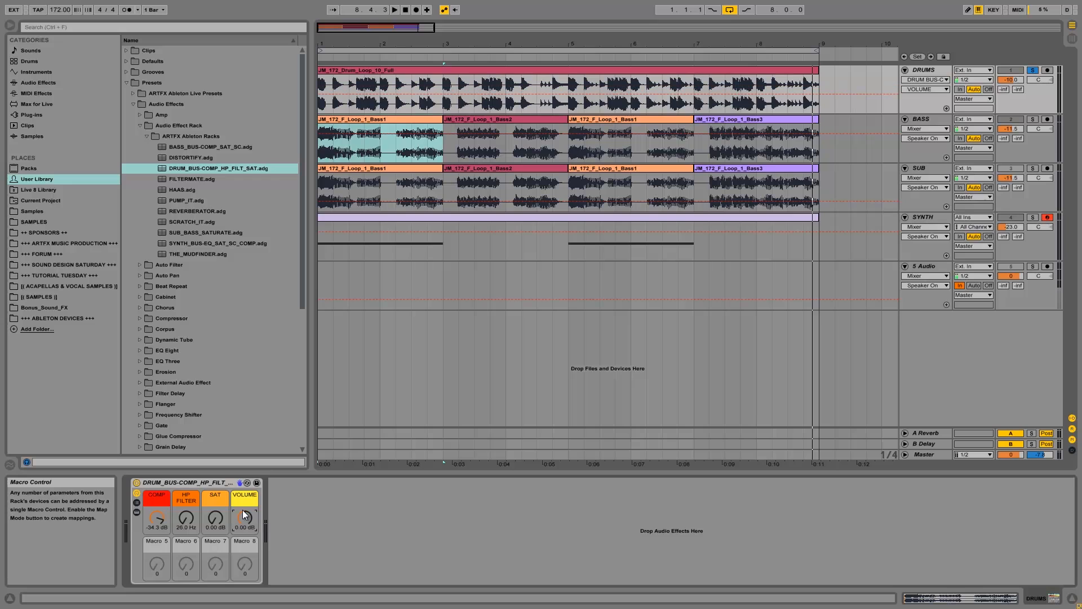
Step: Set the drum rack's SAT macro to 8.58 dB and its VOLUME macro to 4.17 dB while auditioning the drums
key(space)
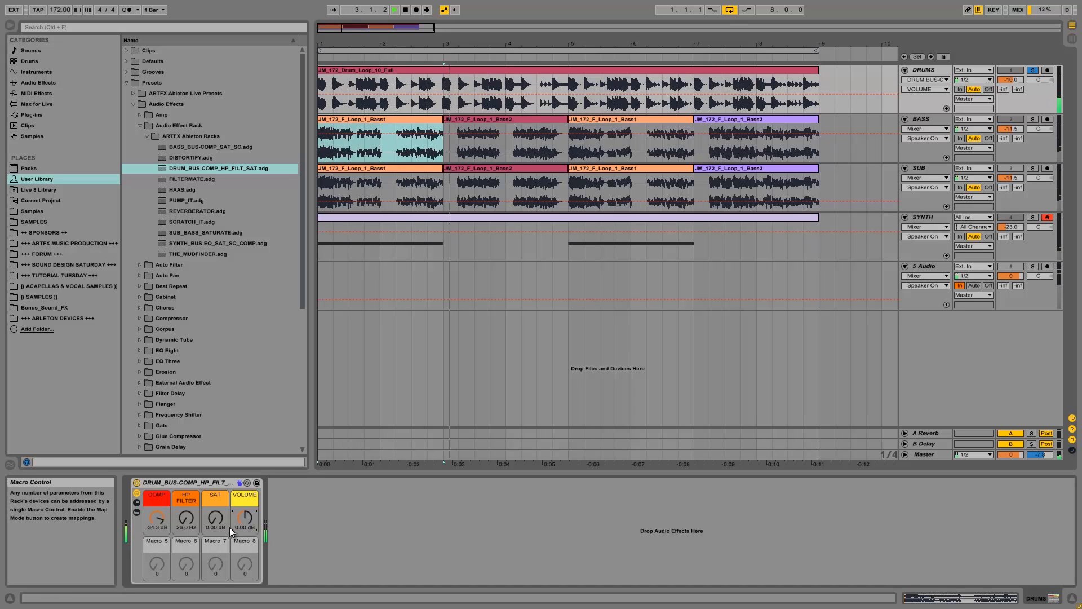
drag(216, 522, 215, 521)
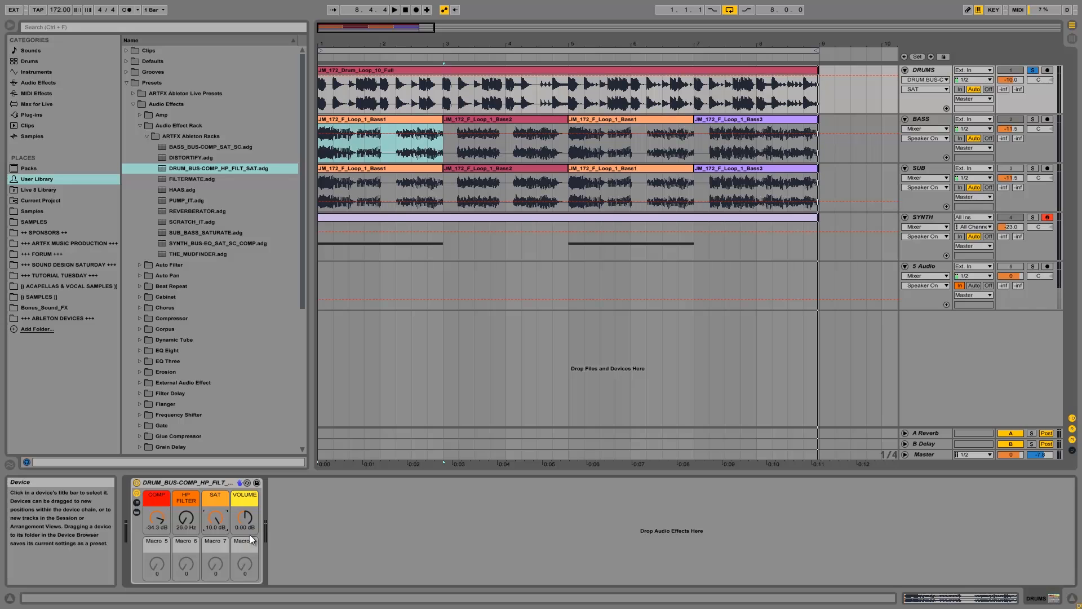
drag(243, 523, 246, 520)
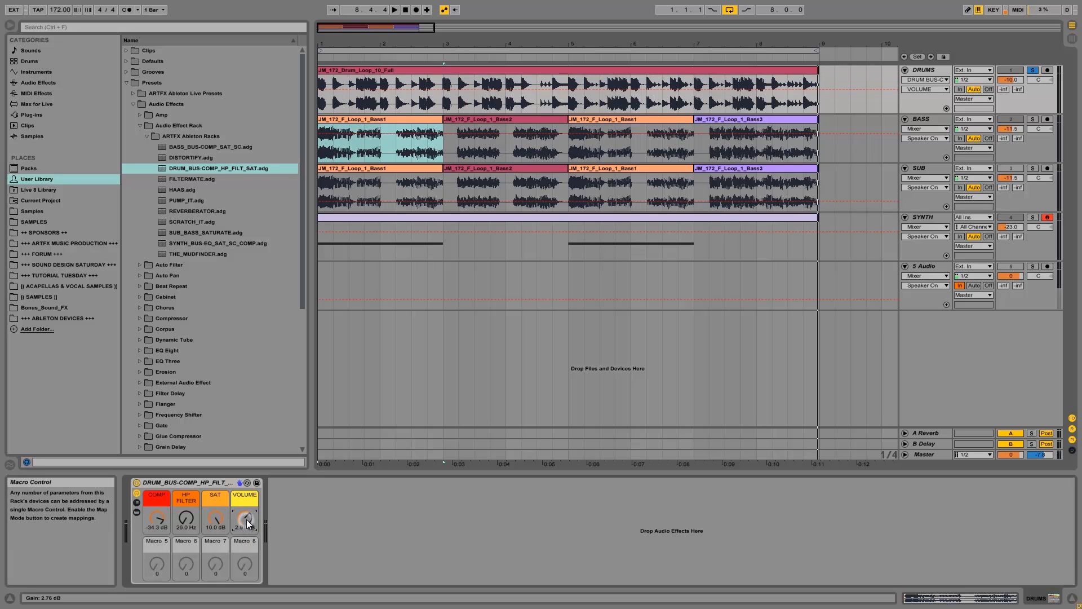
key(space)
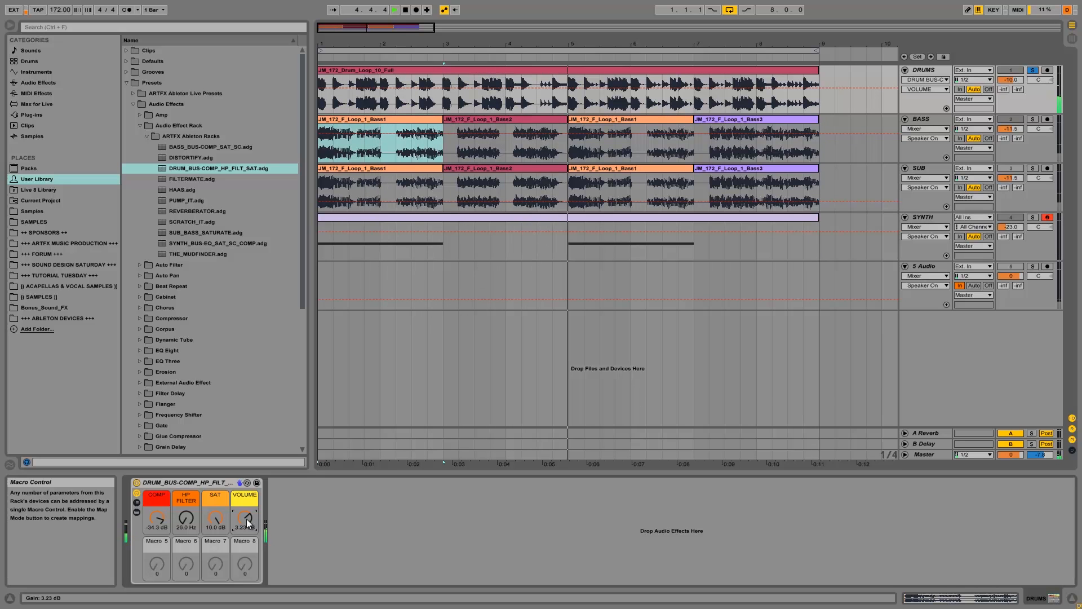
drag(215, 515, 215, 517)
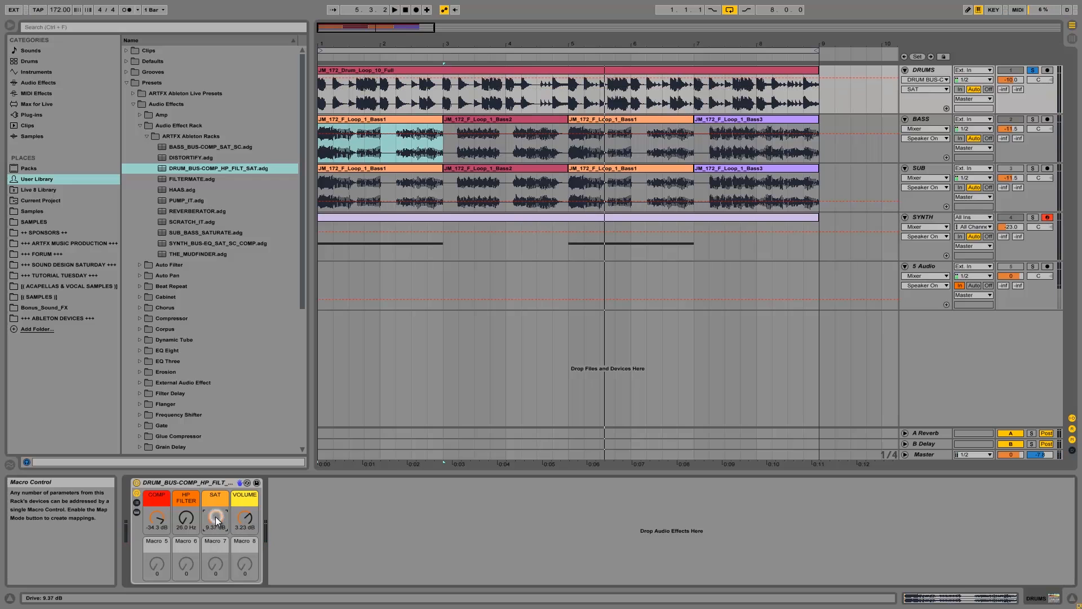
key(space)
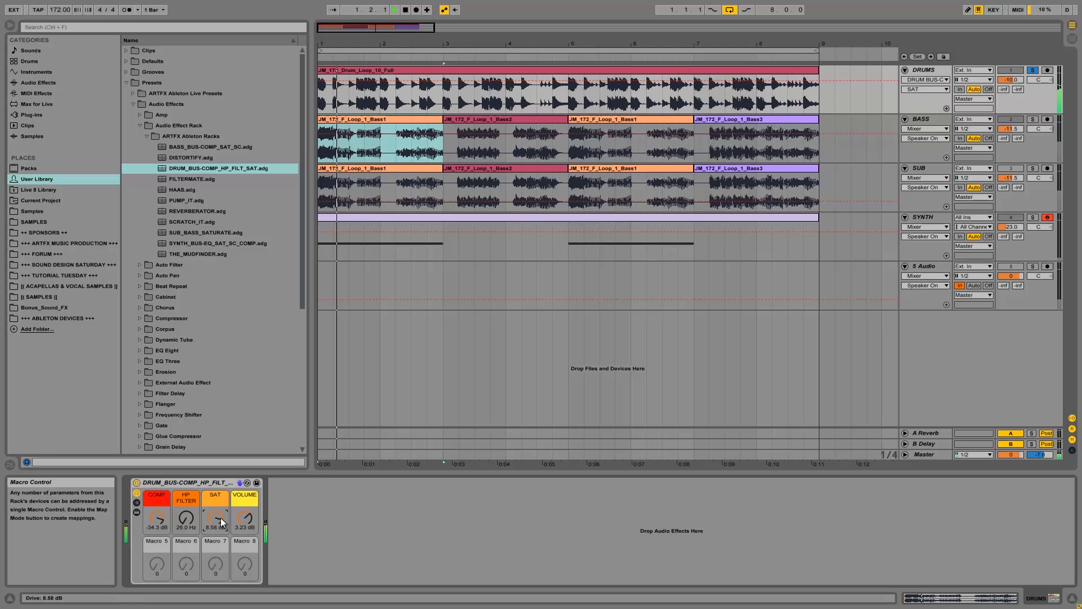
drag(242, 521, 240, 517)
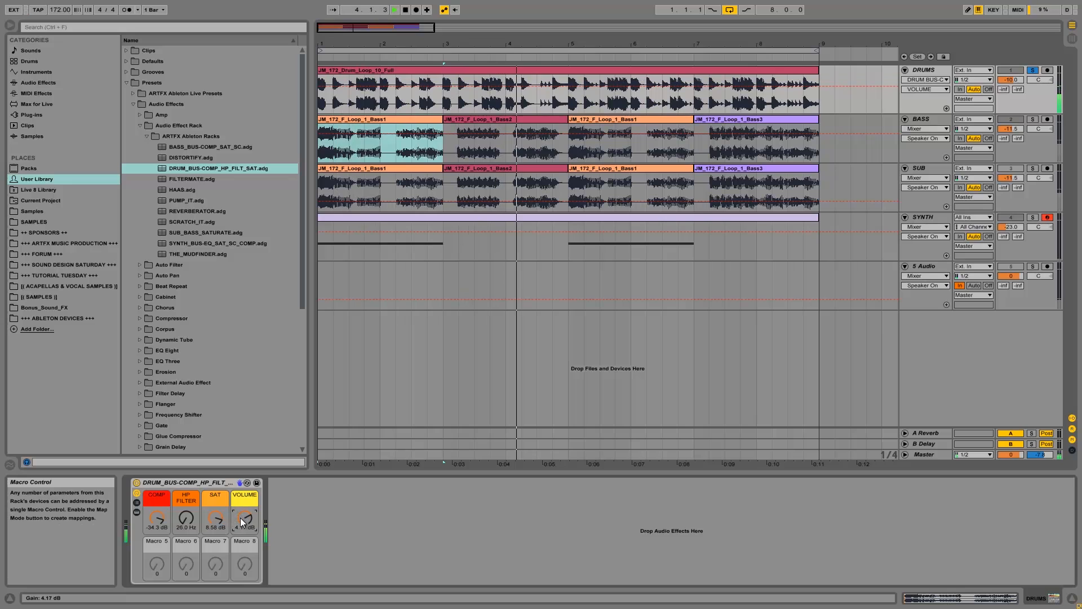
Step: Try the drum rack's HP FILTER macro up at 5.98 kHz and bring it back to 26.0 Hz, auditioning the drums
click(188, 522)
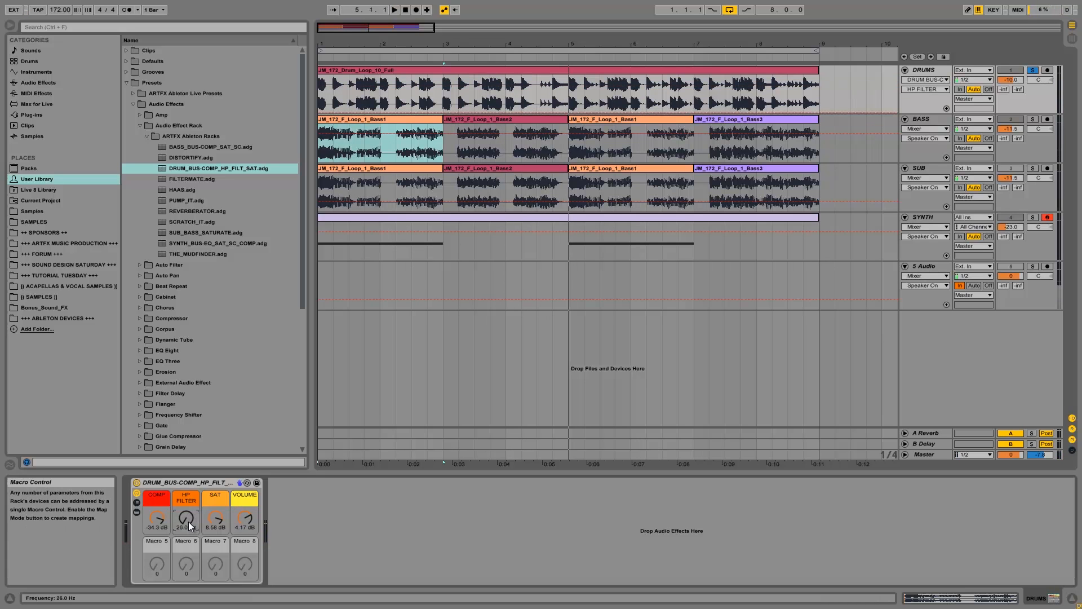
mouse_move(188, 522)
mouse_down()
mouse_move(192, 507)
mouse_move(190, 521)
mouse_up()
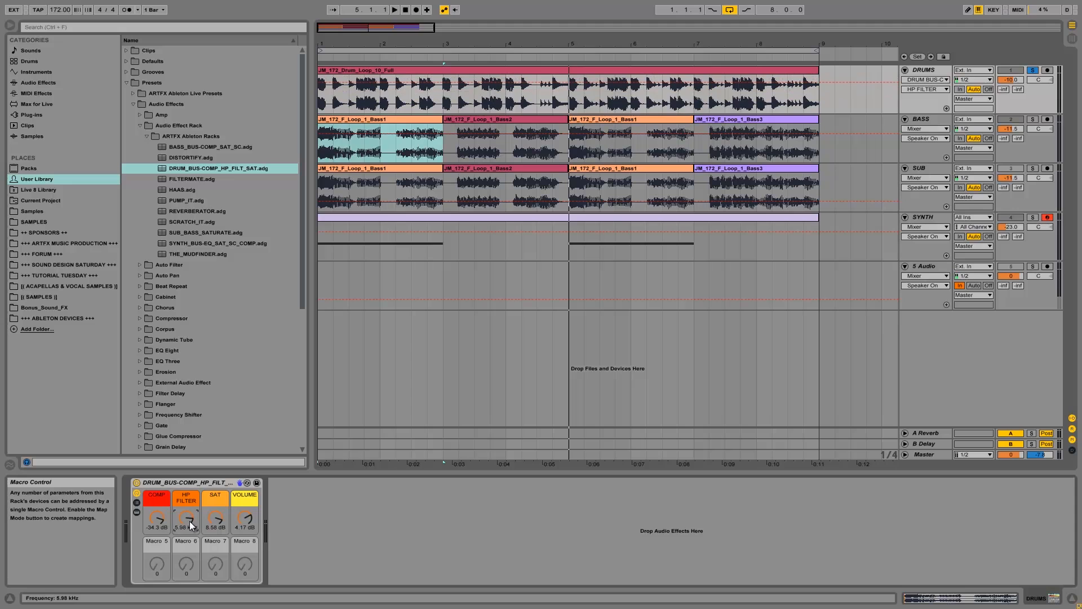
drag(190, 521, 188, 522)
key(space)
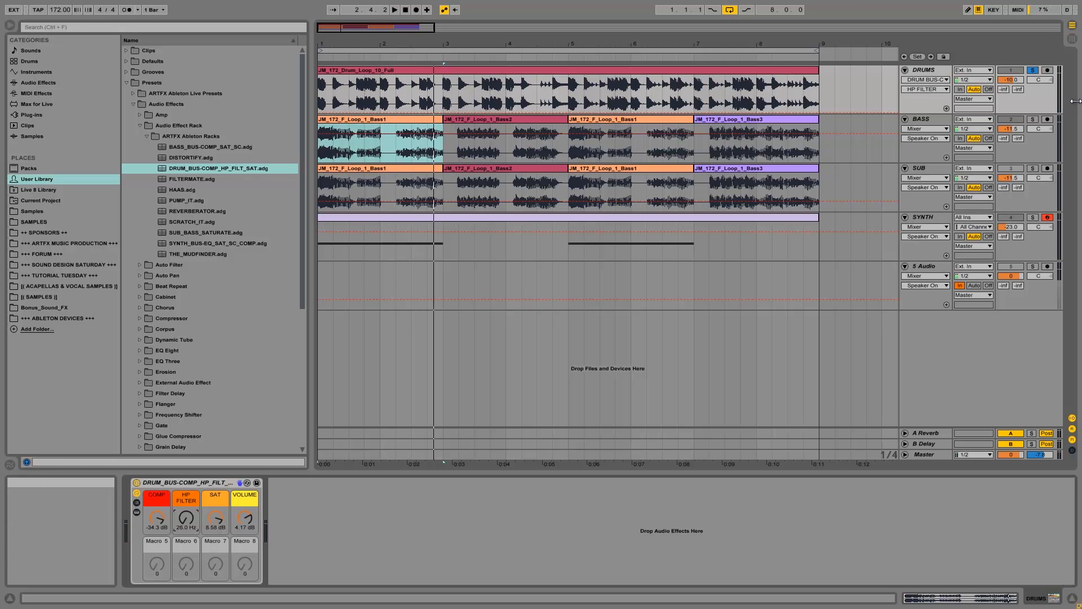
Step: Solo the BASS track and add the BASS_BUS-COMP_SAT_SC.adg effect rack to it
click(950, 120)
click(1033, 119)
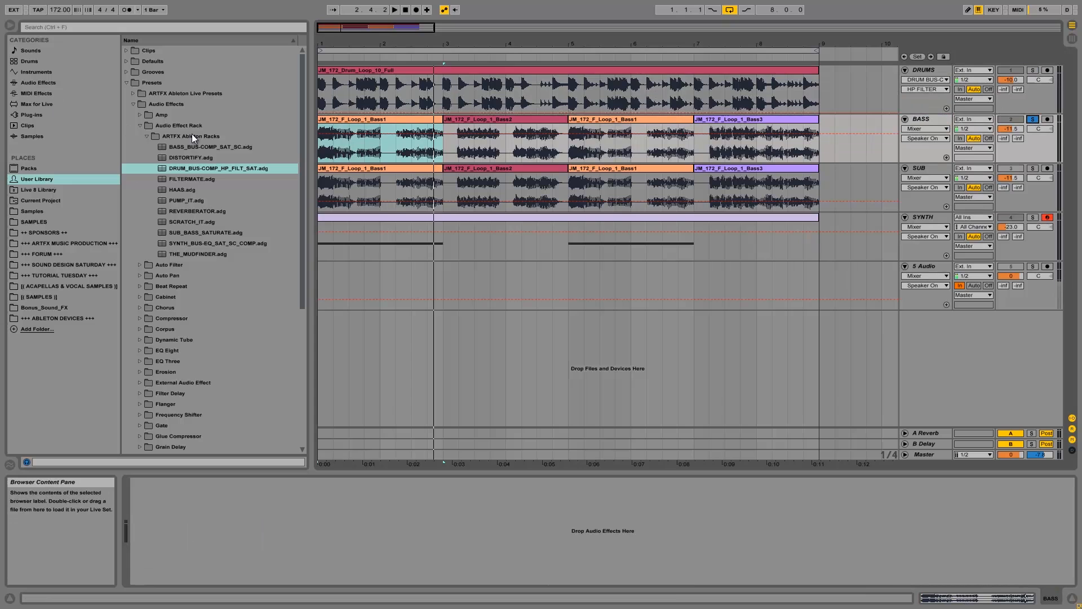
drag(194, 147, 265, 506)
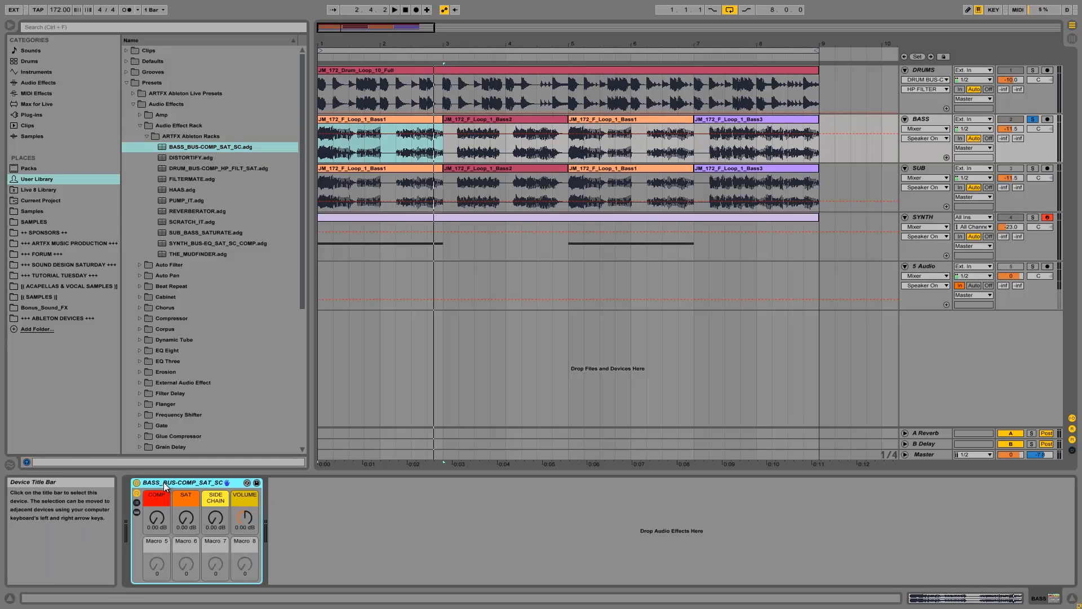
Step: During playback, set the bass rack's COMP macro to -30.2 dB and its SAT macro to 10.0 dB
click(156, 518)
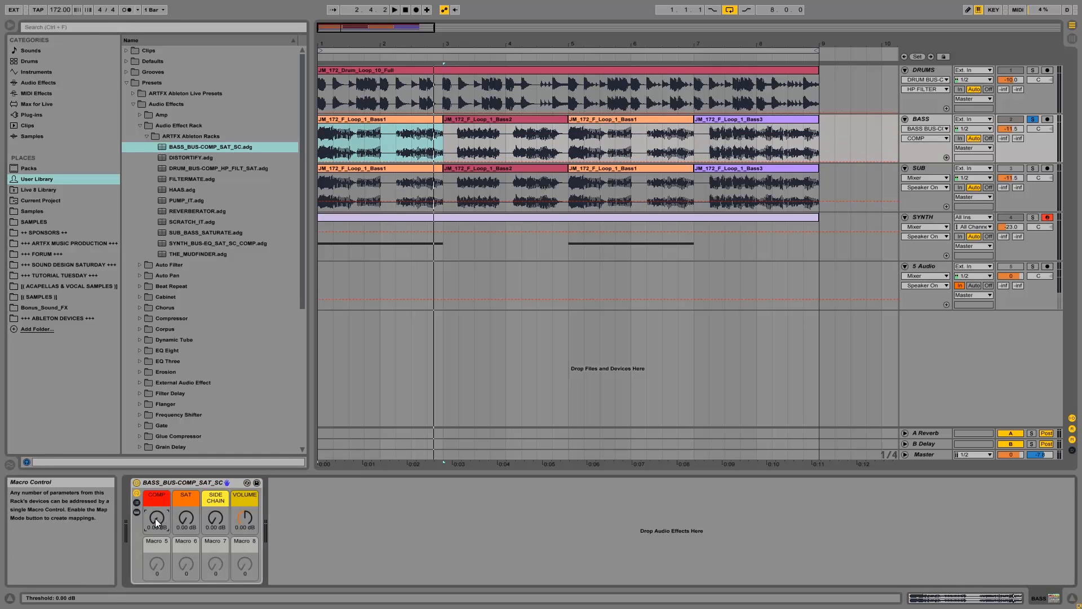
key(space)
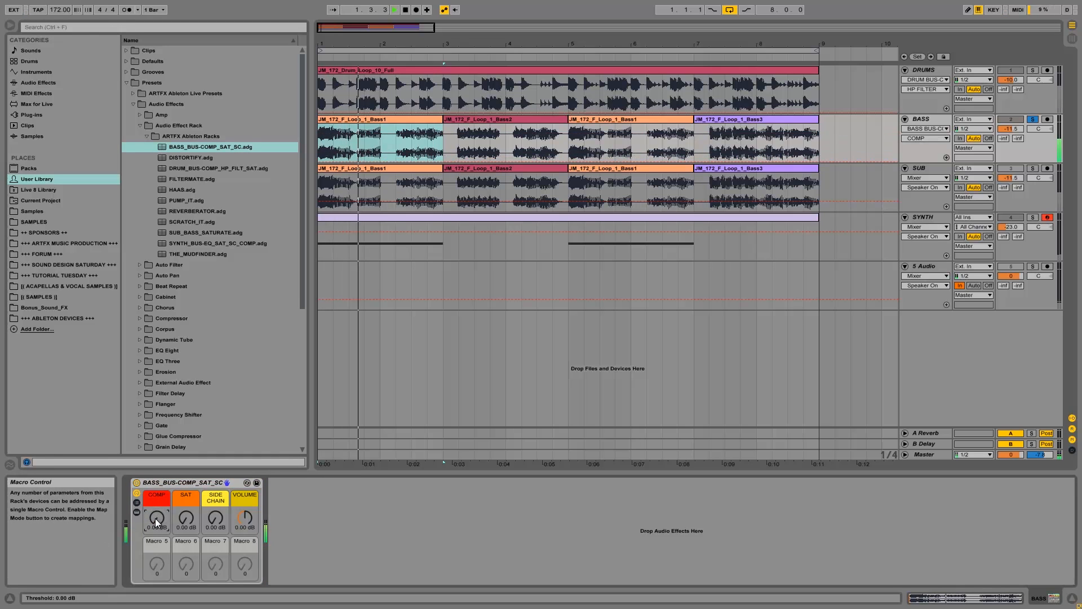
drag(154, 518, 156, 520)
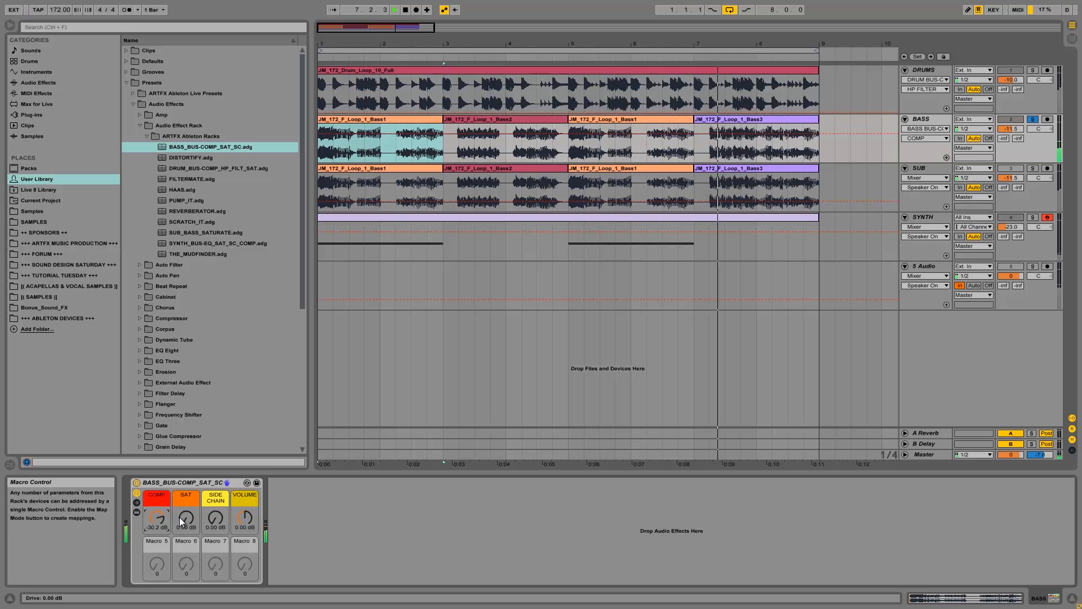
drag(187, 518, 192, 517)
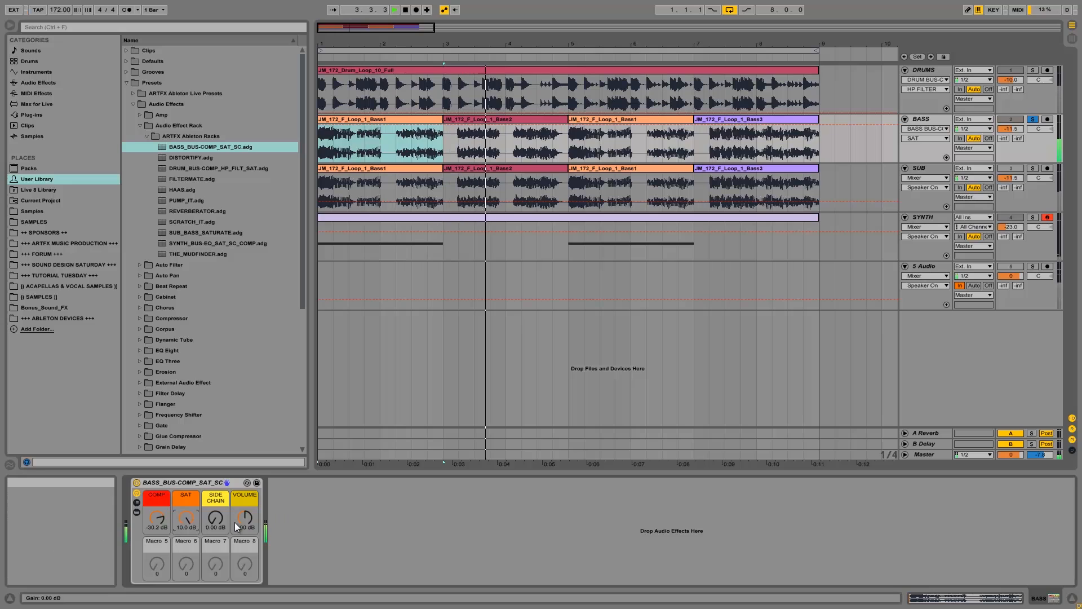
Step: Set the bass rack's VOLUME macro to 15.0 dB and audition the soloed bass from the start of the loop
drag(245, 517, 248, 521)
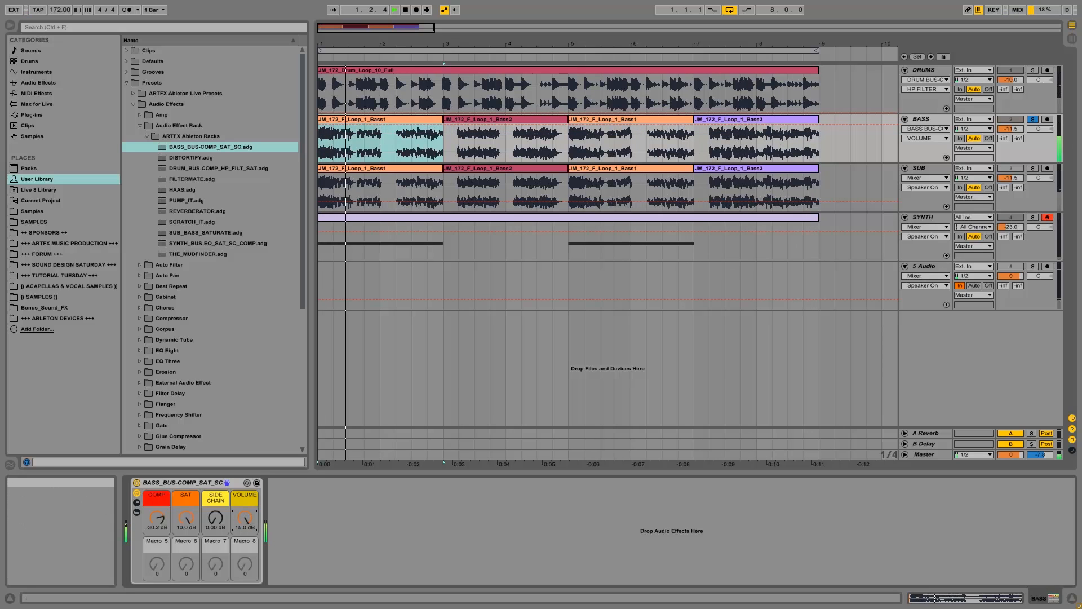
key(space)
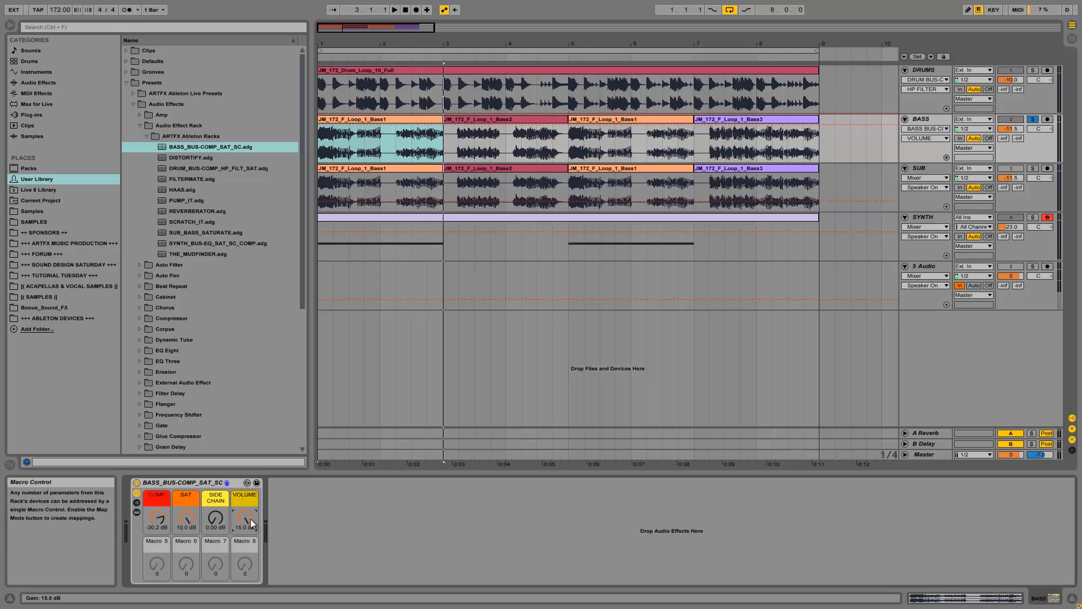
key(space)
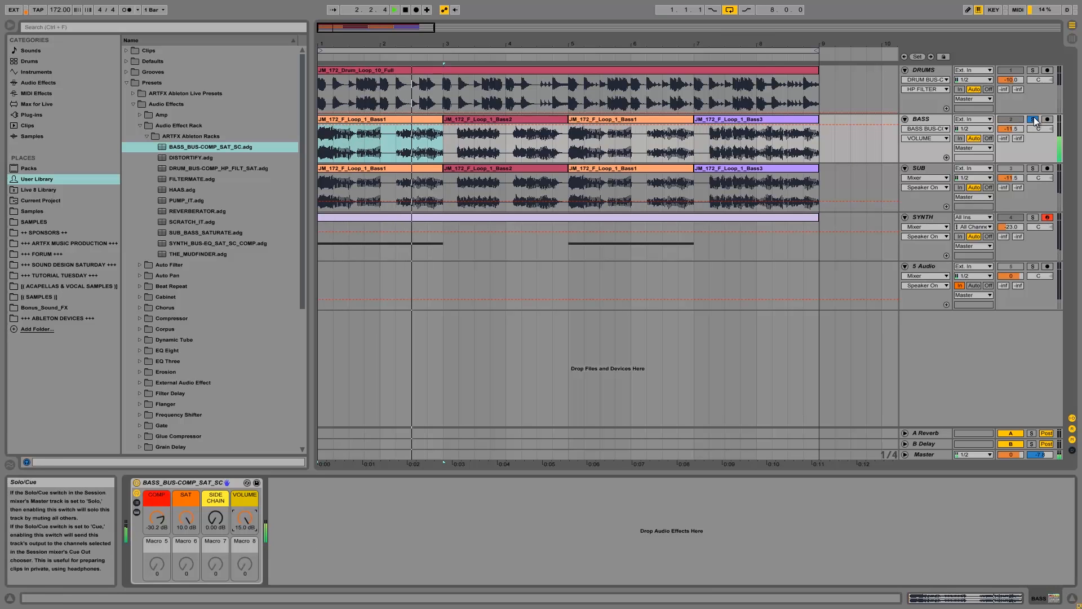
key(space)
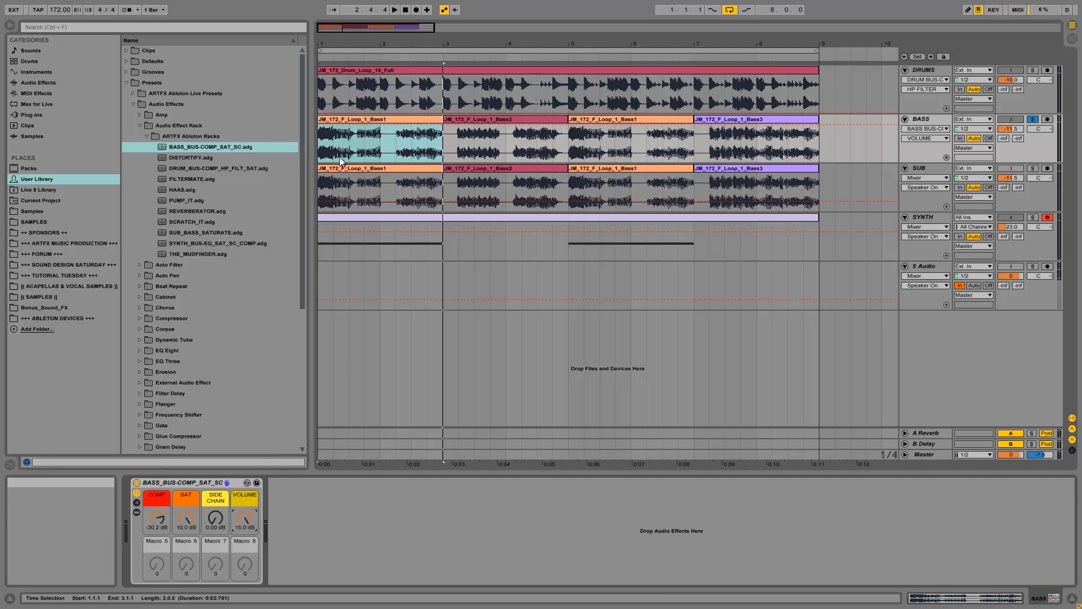
key(space)
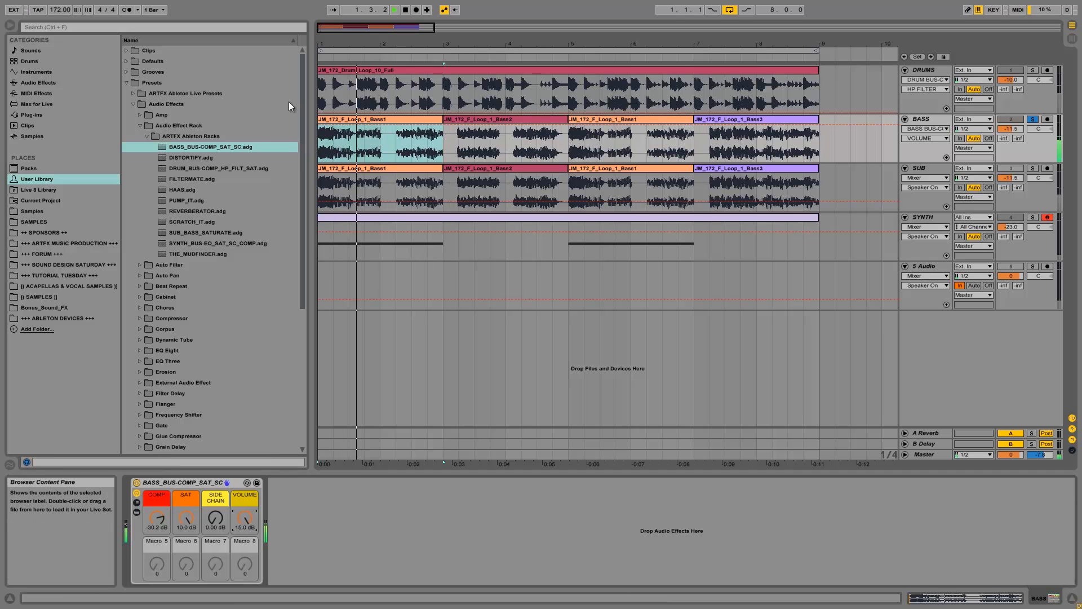
key(space)
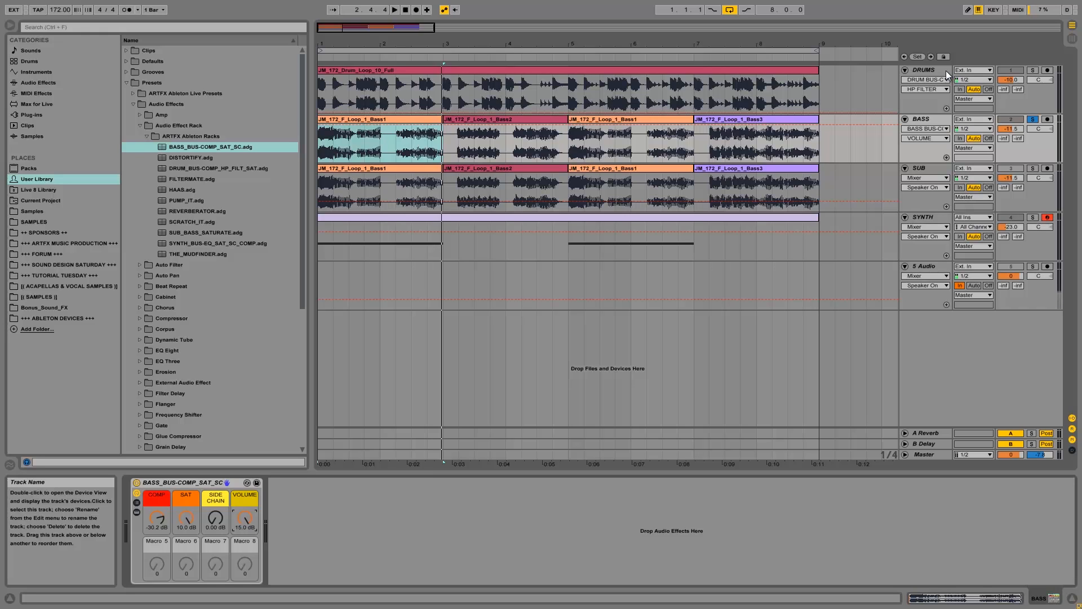
Step: Solo the DRUMS track alongside BASS and audition the two together from the start of the loop
click(1036, 69)
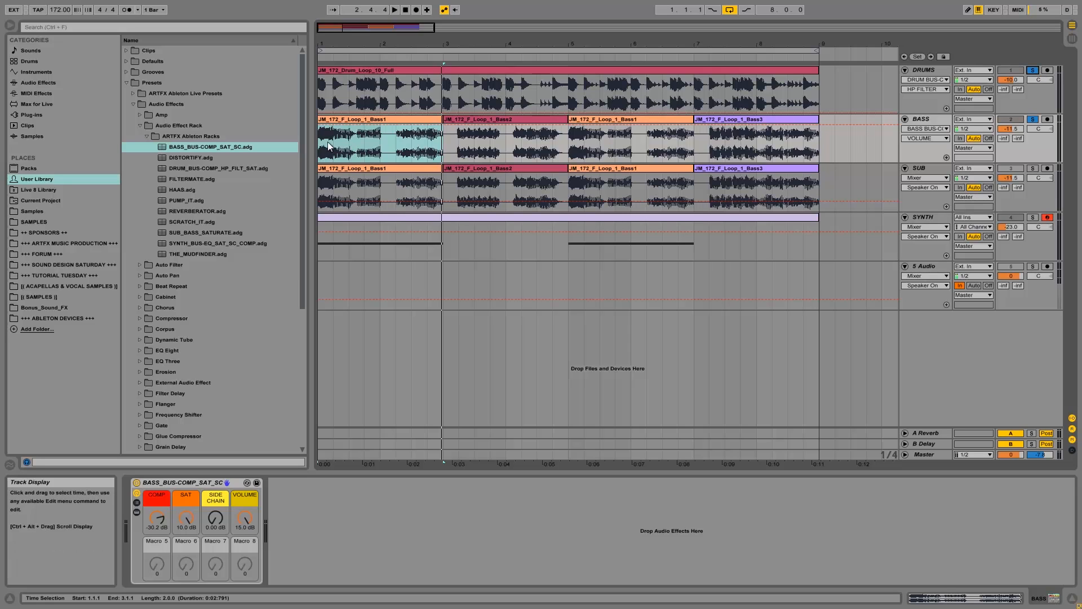
key(space)
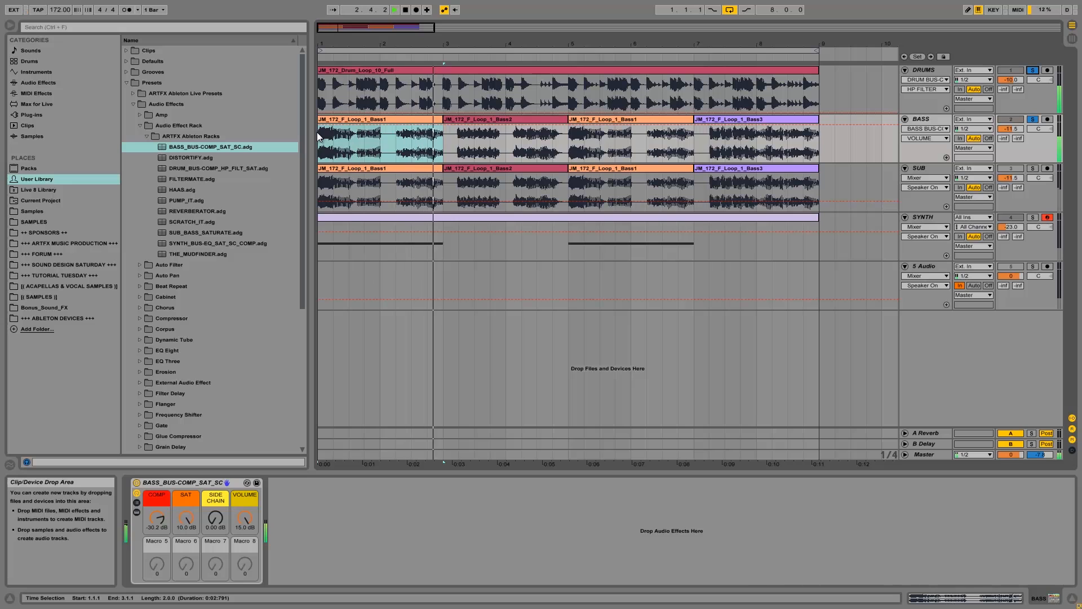
key(space)
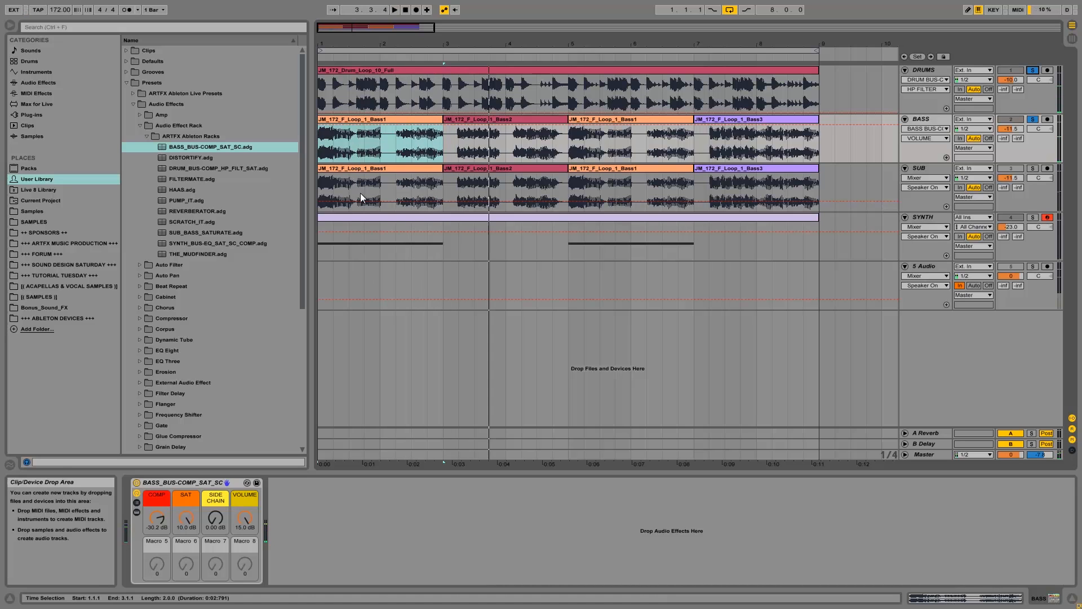
key(space)
key(space)
key(space)
key(space)
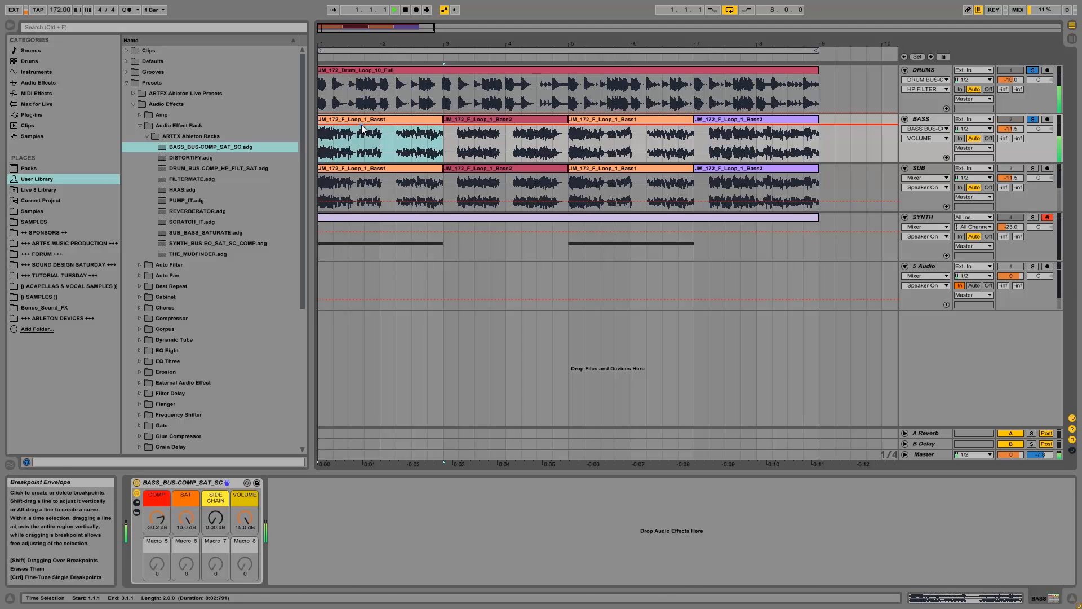
key(space)
key(space)
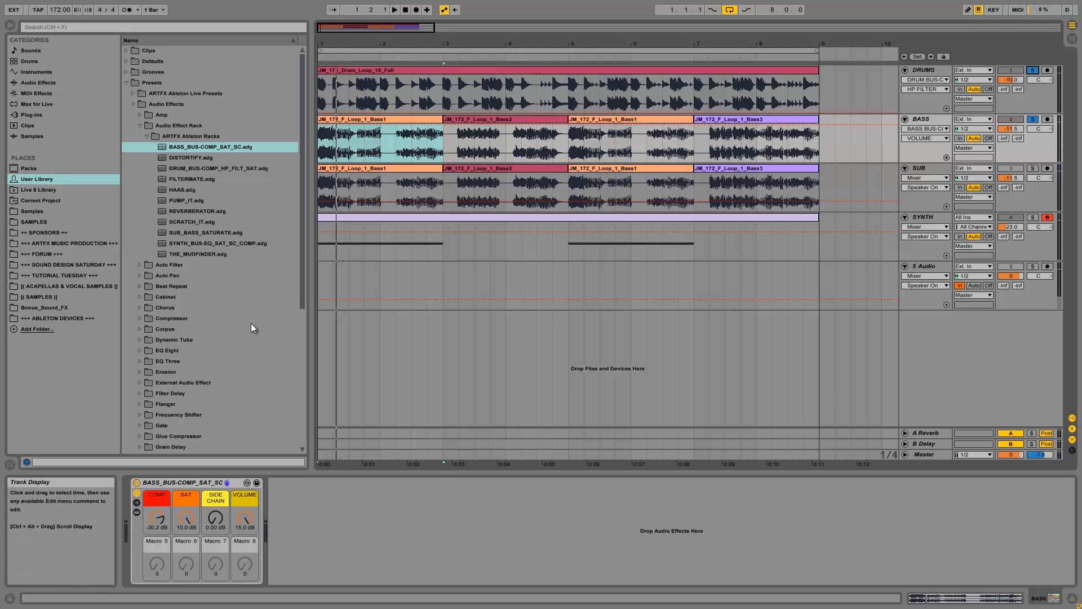
Step: Try the bass rack's SIDE CHAIN macro at -inf dB during playback and reset it to 0.00 dB
drag(215, 522, 215, 523)
key(Delete)
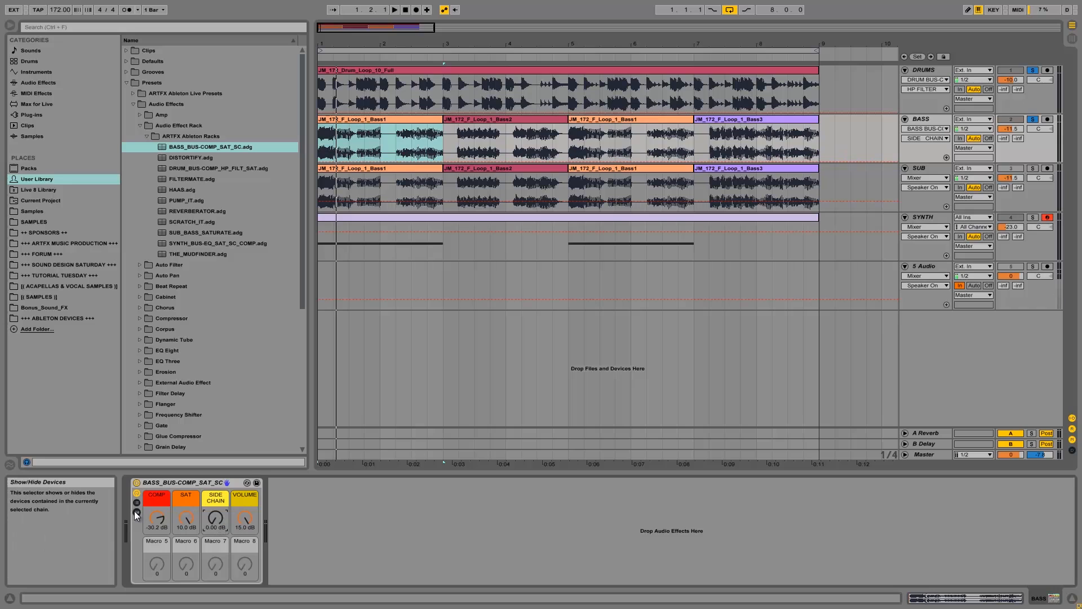
drag(212, 516, 222, 513)
key(space)
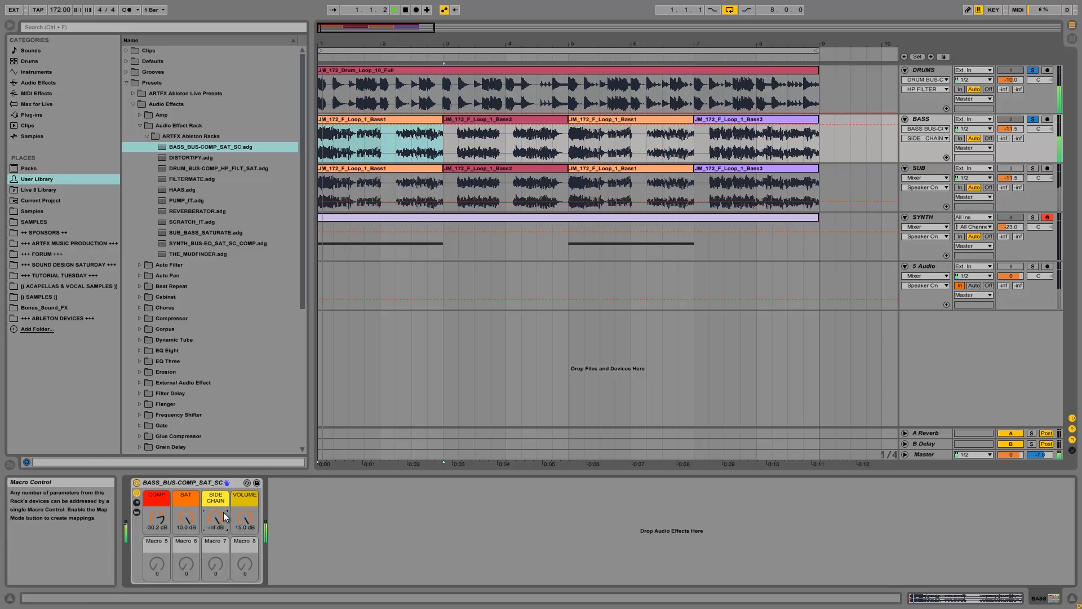
key(Delete)
key(space)
Step: Reveal the devices inside the bass rack, set SIDECHAIN1's audio source to DRUMS, and hide the devices again
click(136, 512)
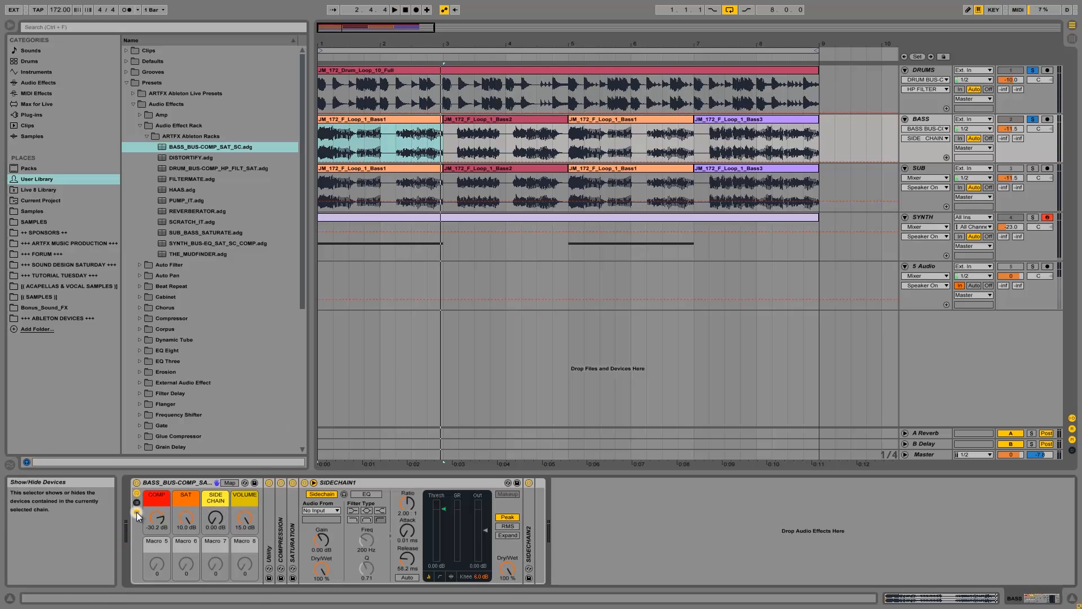
double_click(356, 482)
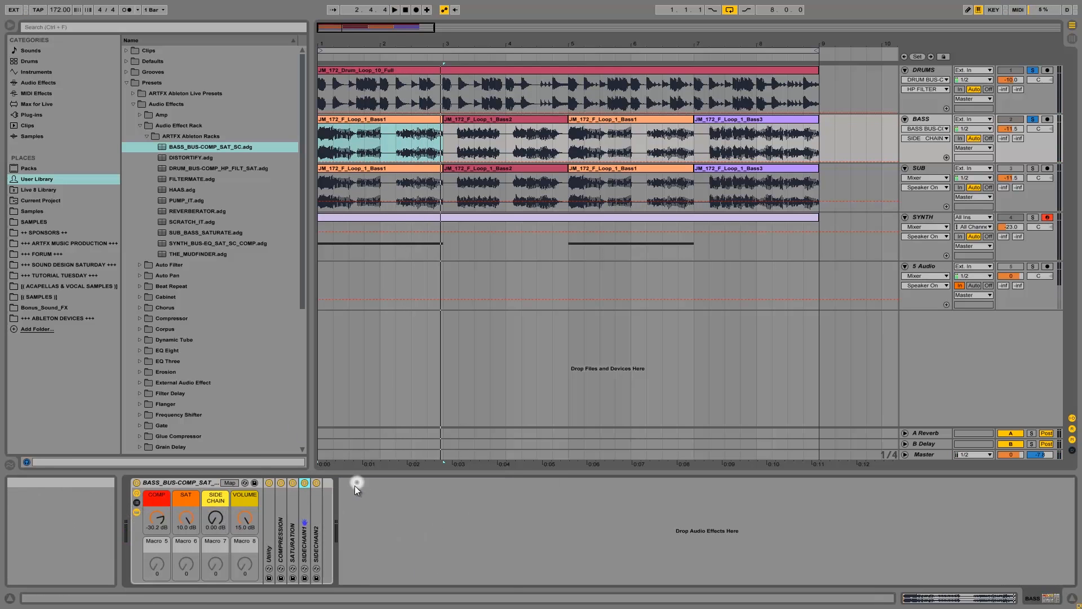
click(315, 537)
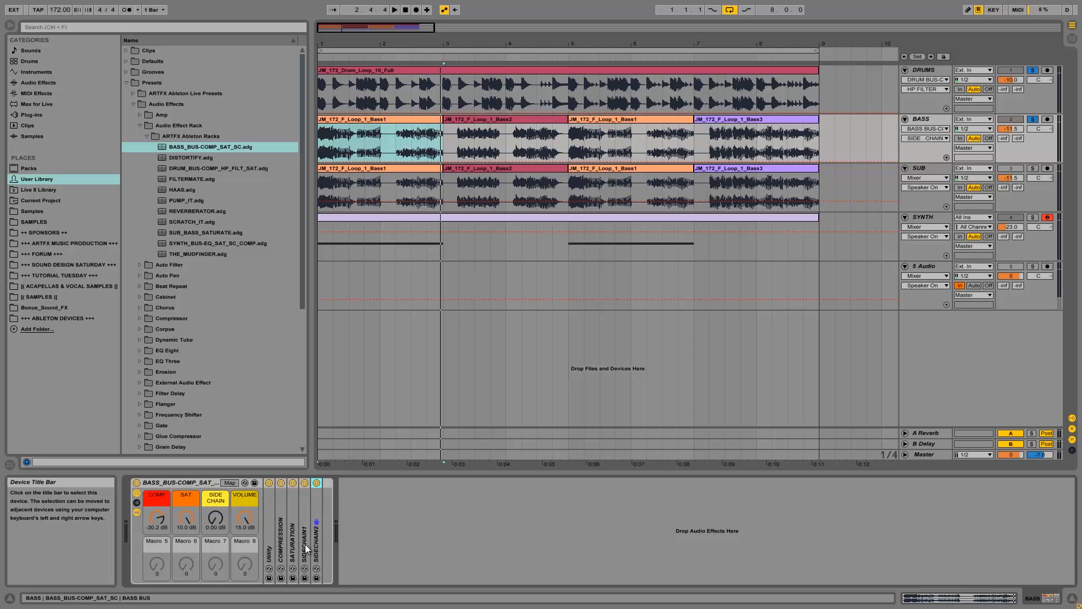
click(306, 540)
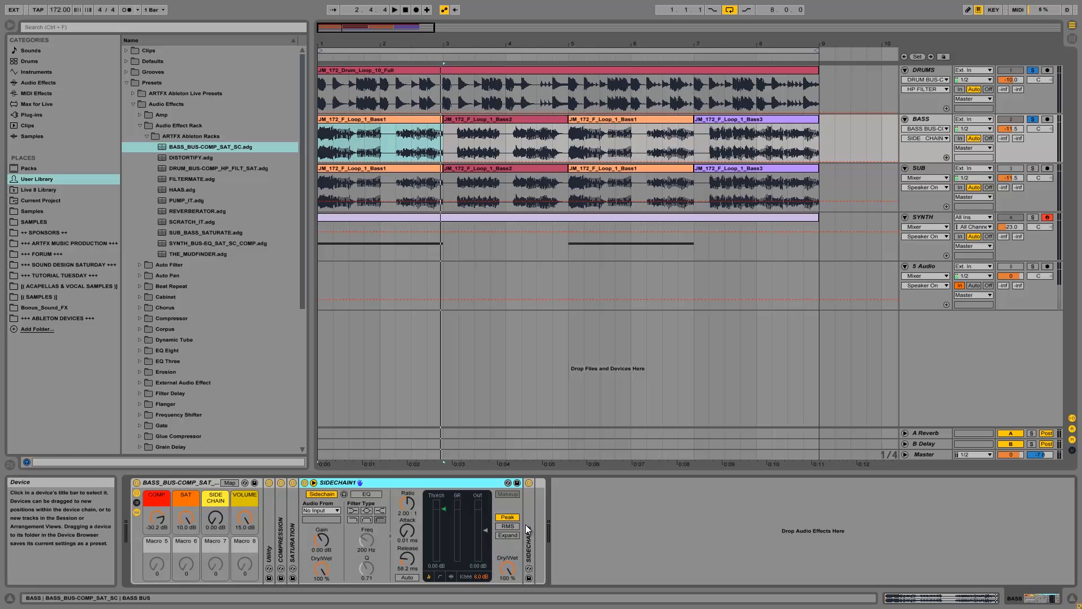
click(316, 508)
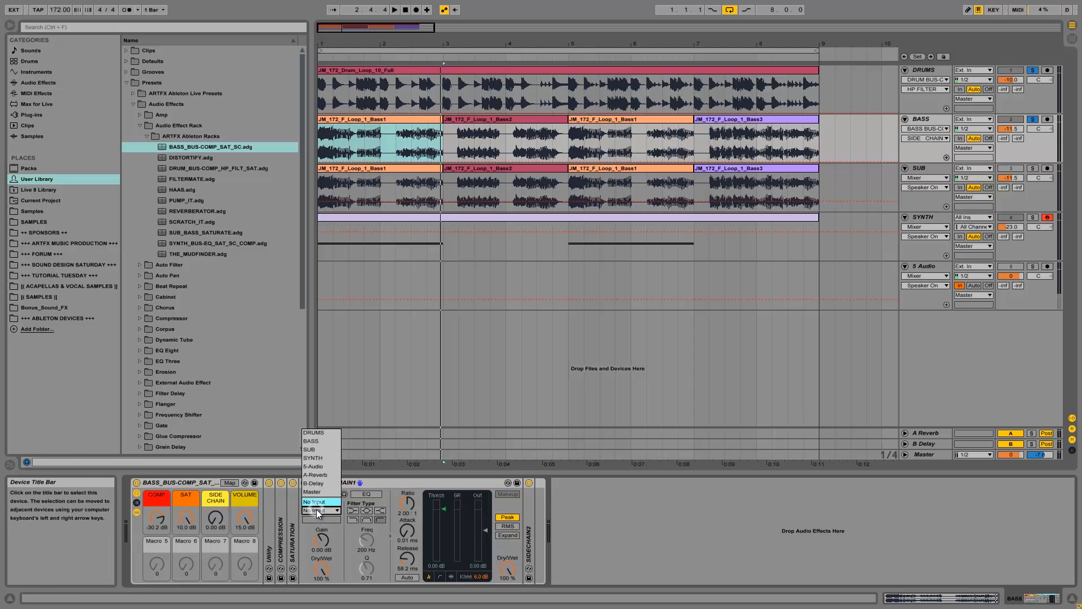
click(314, 434)
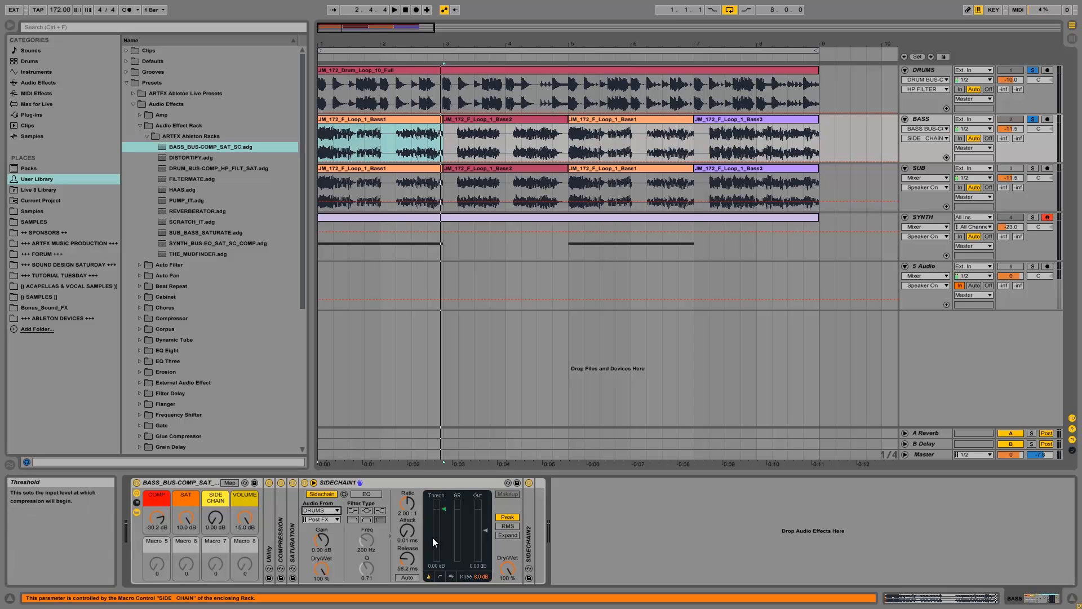
double_click(347, 482)
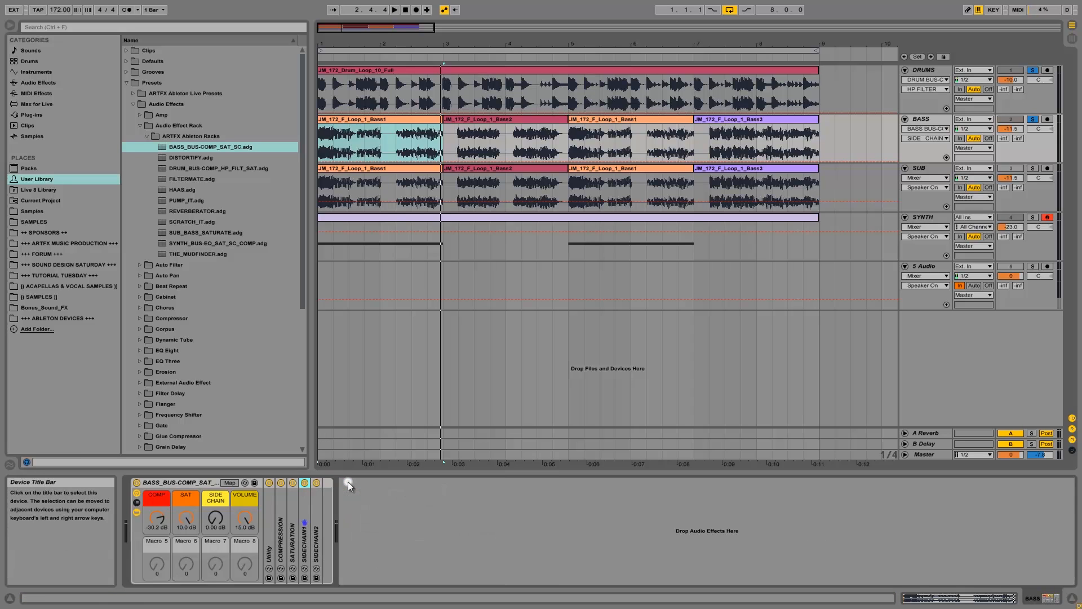
click(136, 511)
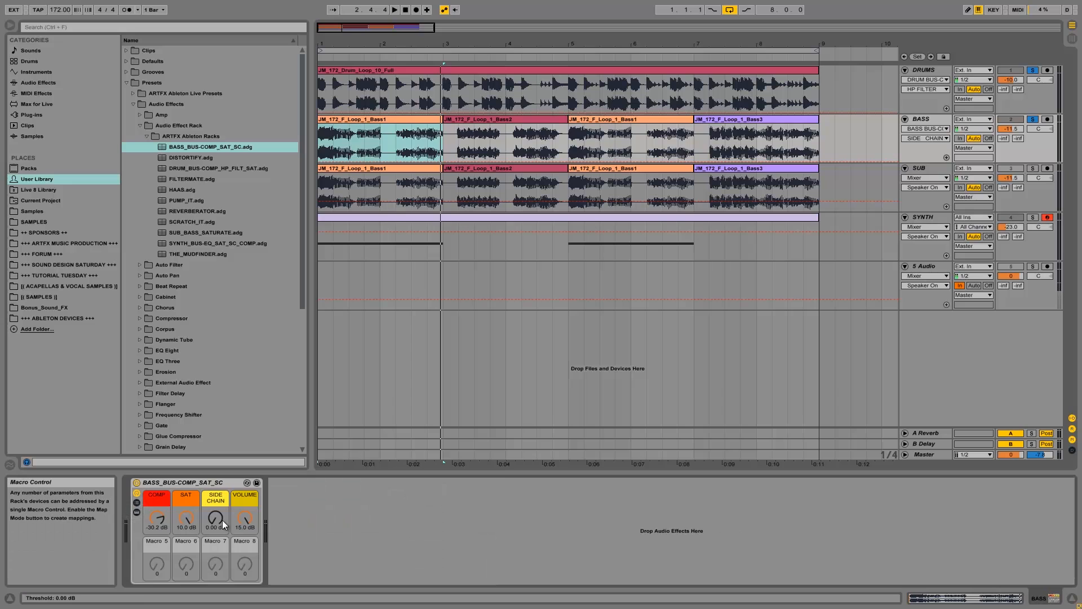
Step: With only BASS soloed, try the SIDE CHAIN macro at -inf dB and bring it back to -6.69 dB during playback
drag(220, 519, 222, 516)
click(1030, 120)
click(1029, 120)
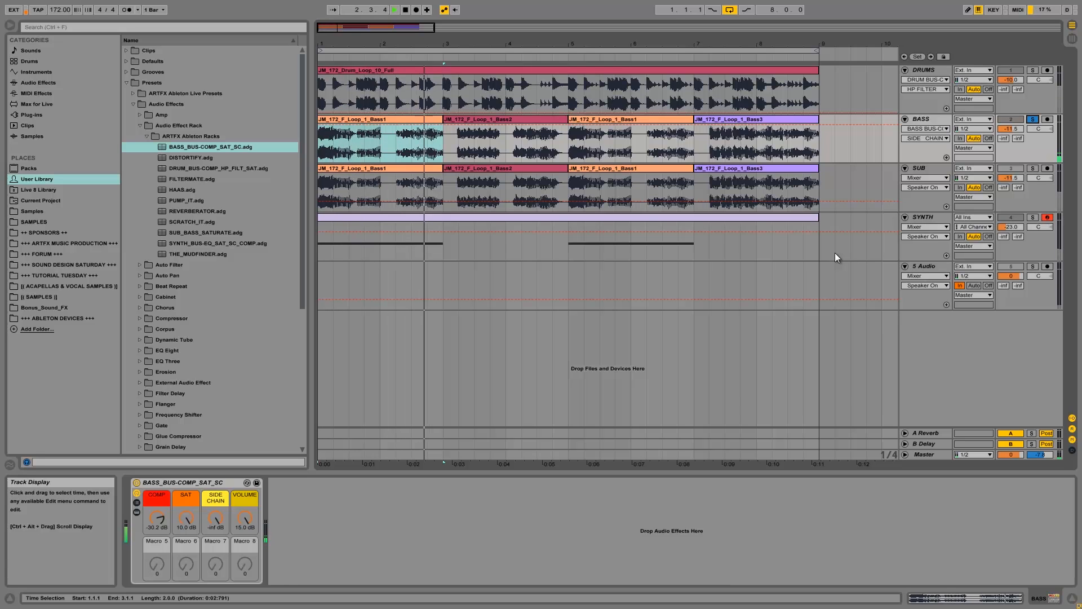
mouse_move(210, 520)
mouse_down()
mouse_move(210, 505)
mouse_move(209, 528)
mouse_up()
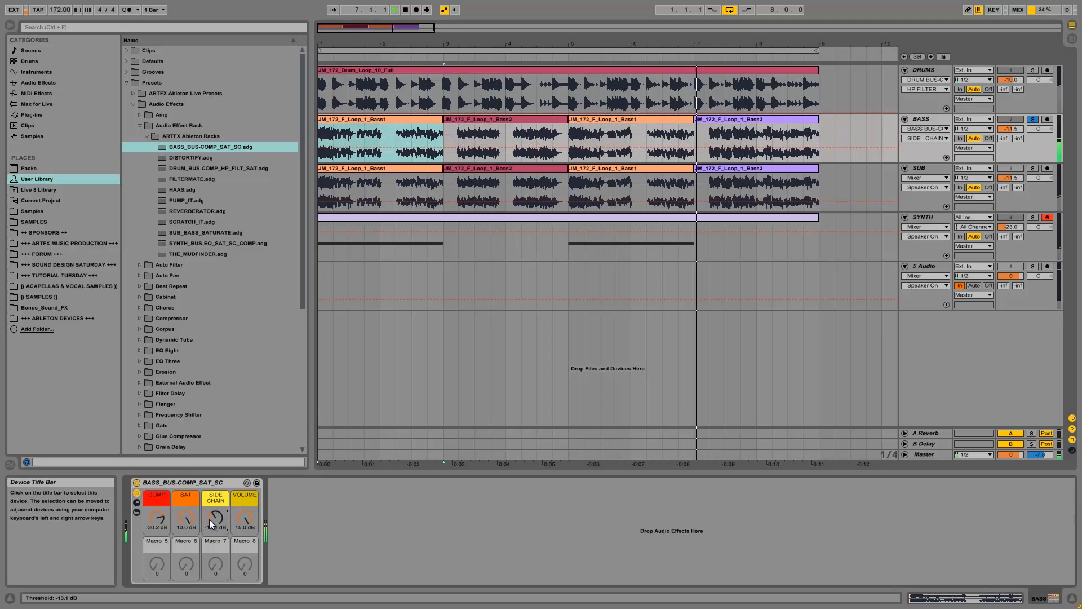
drag(210, 520, 210, 533)
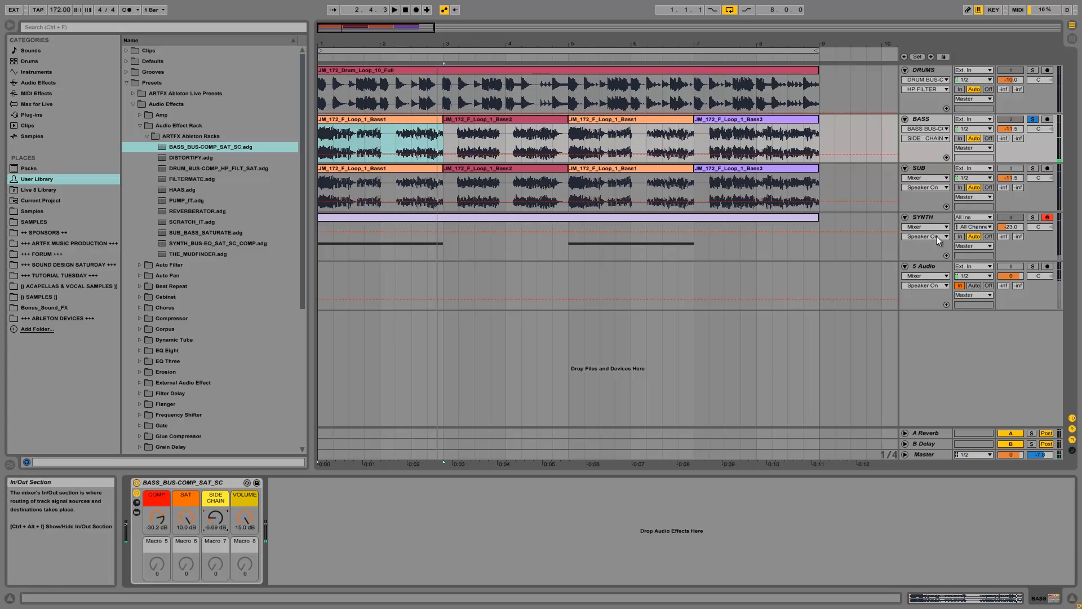
Step: Unsolo the BASS track and toggle the SYNTH track's activation while auditioning the full loop
click(1033, 120)
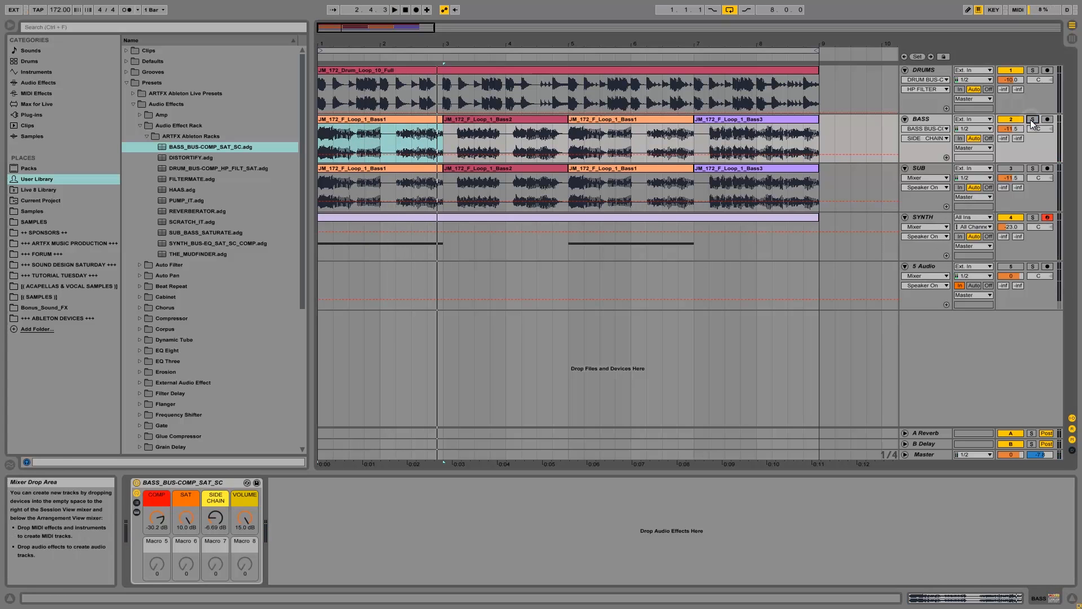
click(1011, 217)
click(1011, 217)
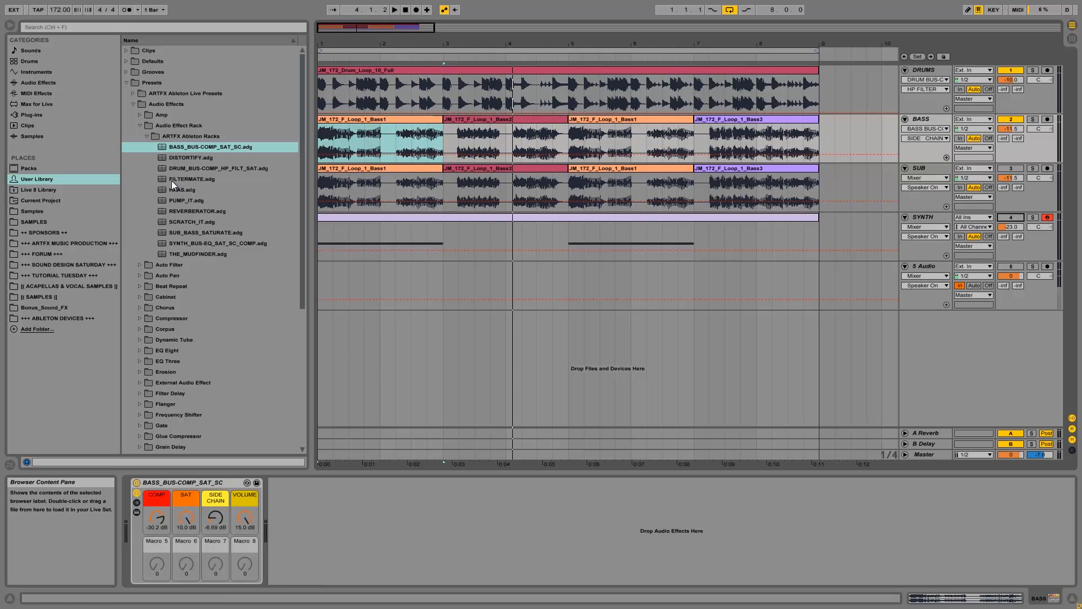
Step: Solo and audition the SYNTH track, and add the SYNTH_BUS-EQ_SAT_SC_COMP.adg effect rack after Massive
click(928, 218)
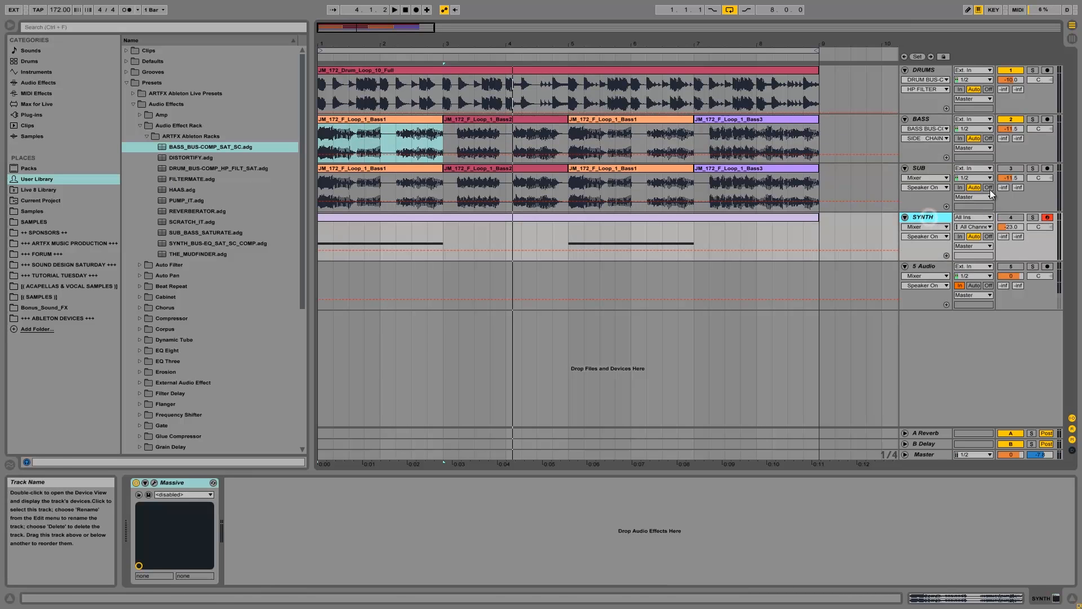
click(1032, 217)
key(space)
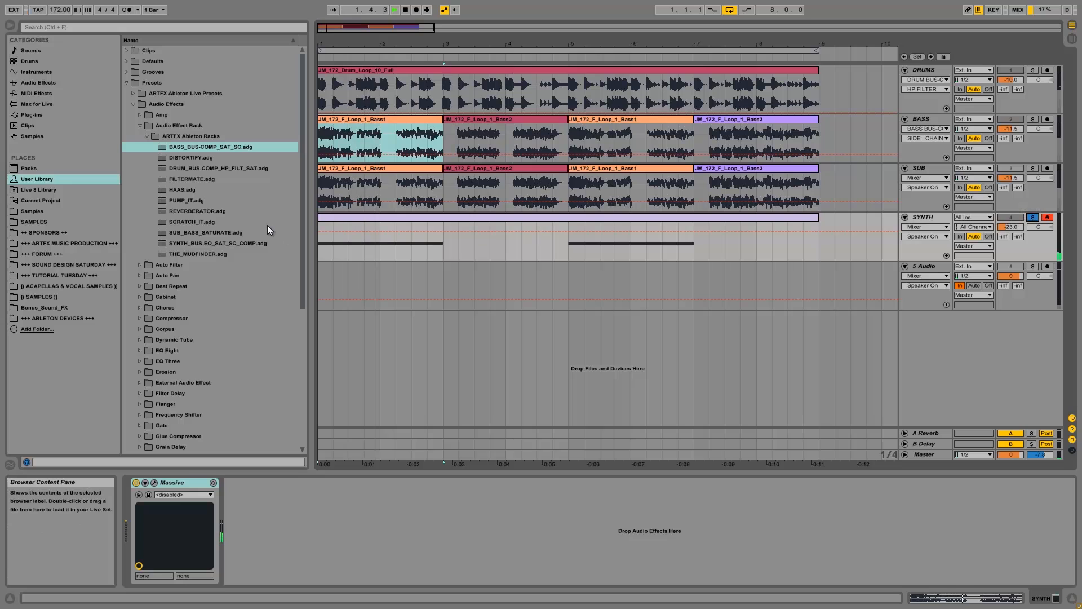
key(space)
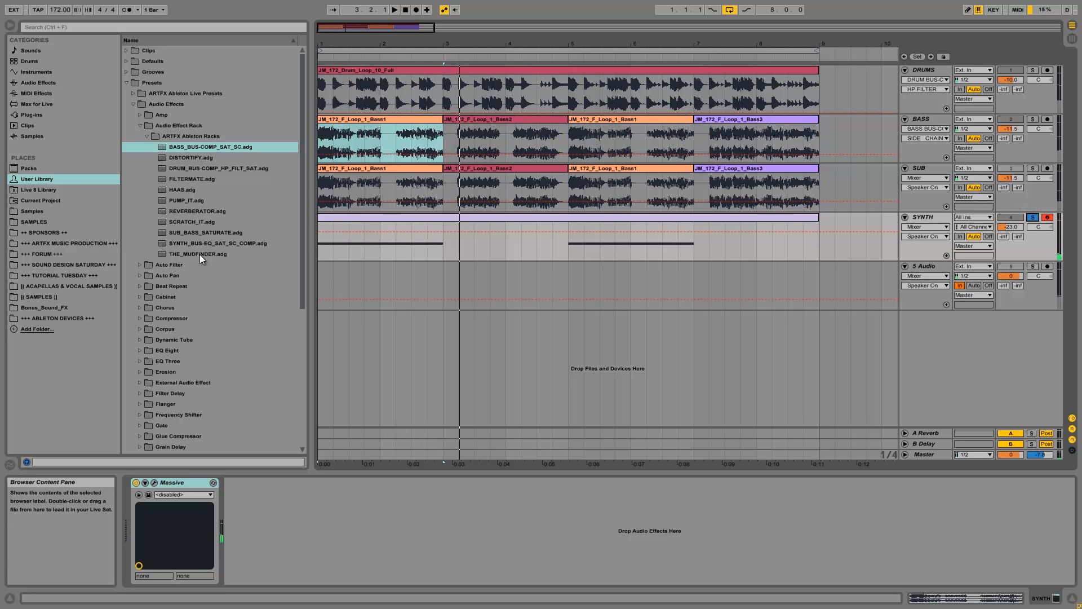
drag(182, 241, 290, 508)
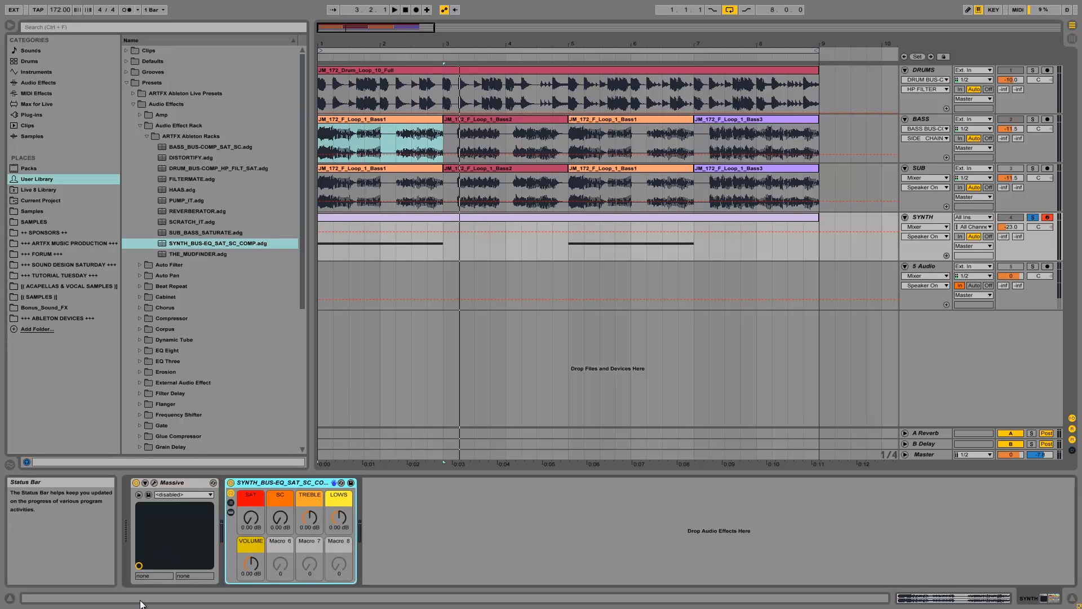
Step: Set the synth rack's SAT macro to 7.95 dB while auditioning the synth, and raise its TREBLE macro
drag(250, 519, 250, 515)
key(space)
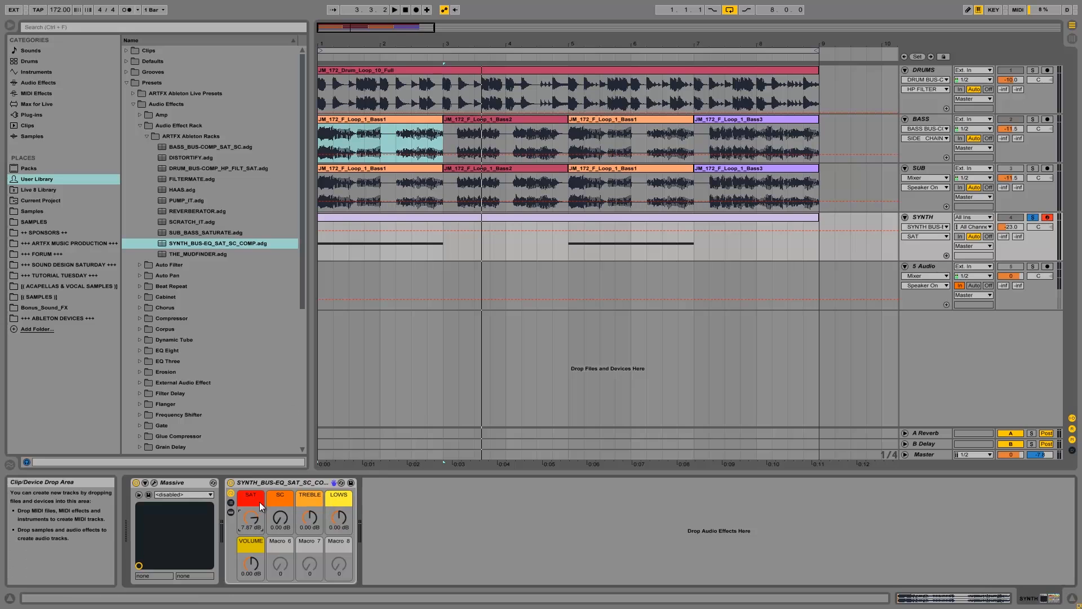
drag(247, 519, 245, 520)
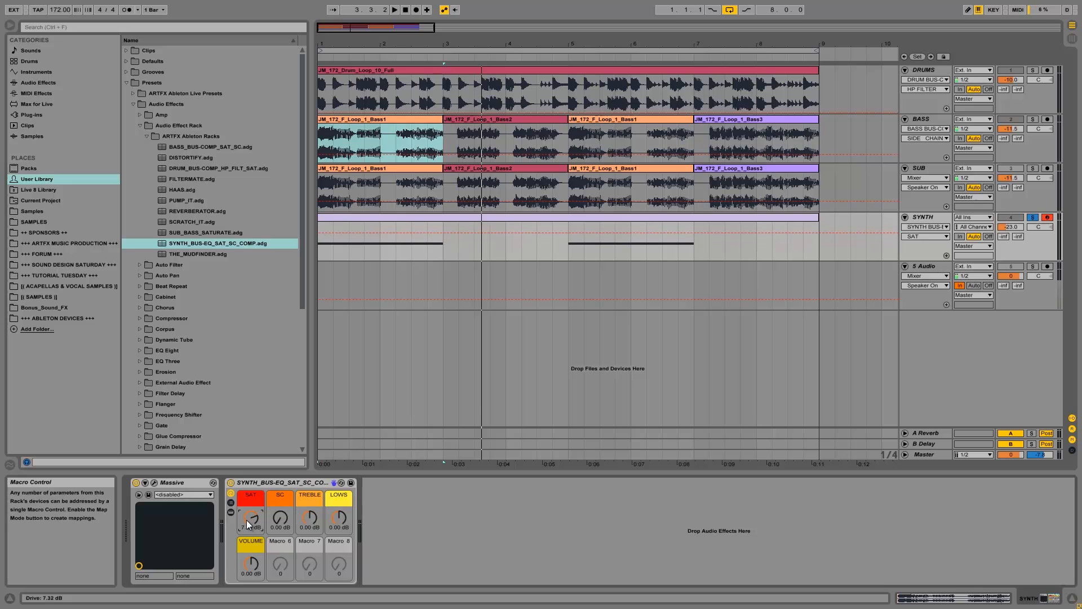
key(space)
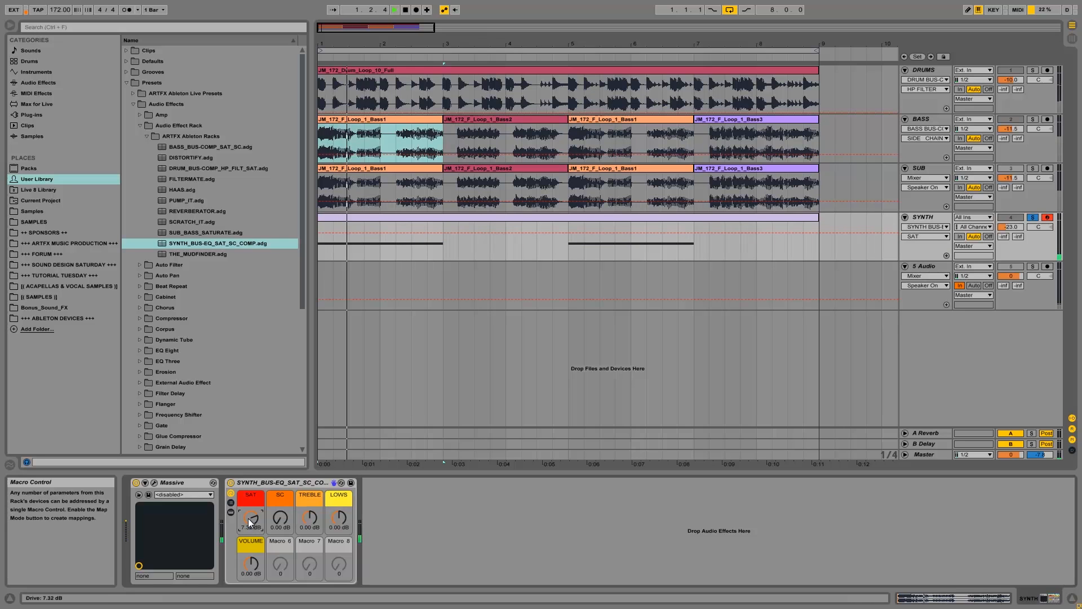
drag(248, 518, 248, 520)
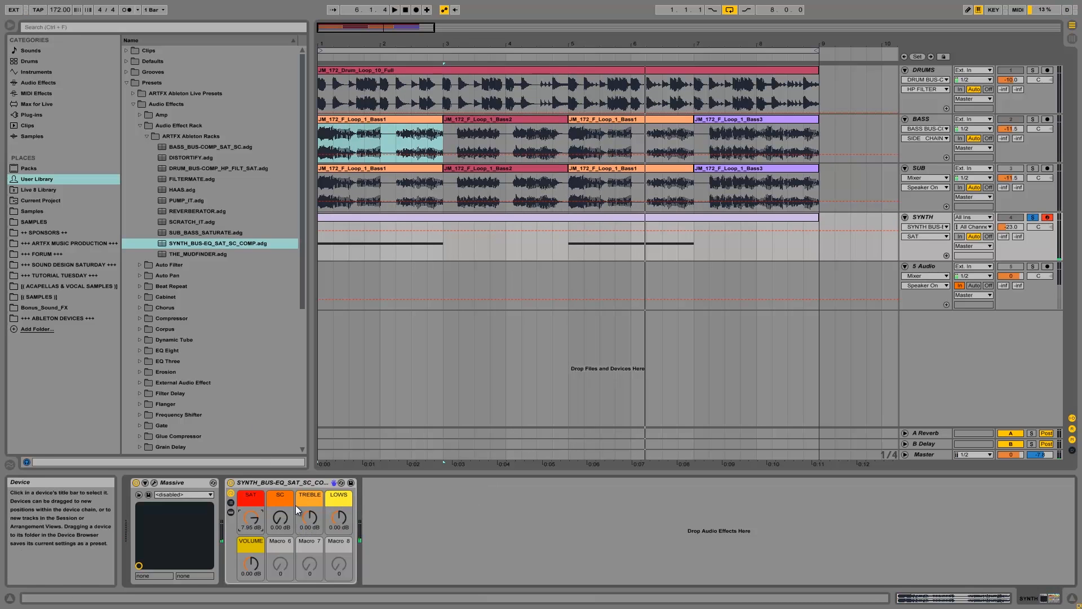
click(310, 519)
drag(310, 517, 310, 520)
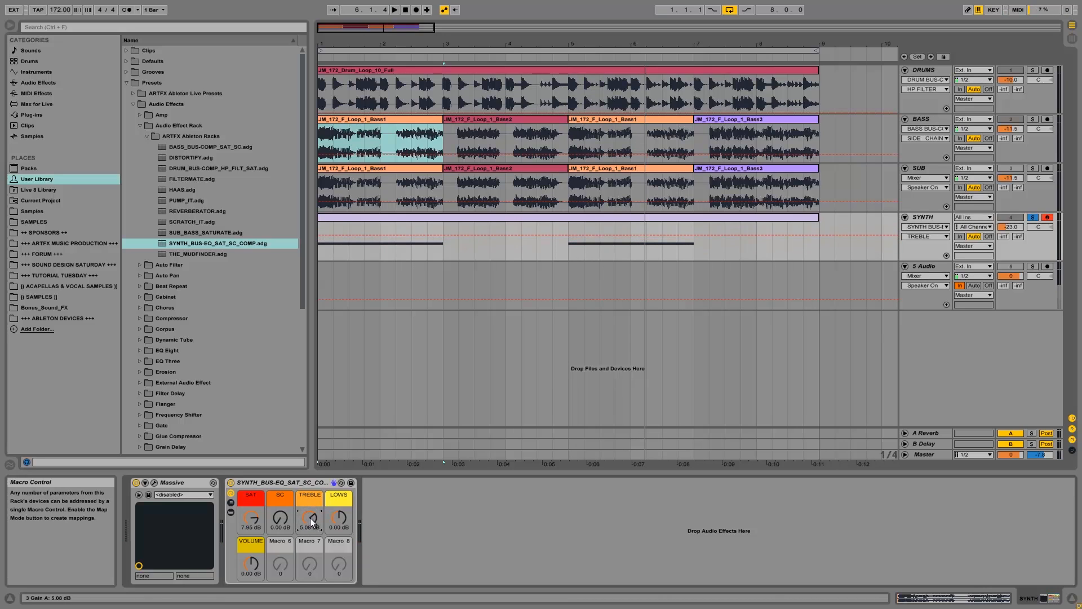
Step: Set the synth rack's LOWS macro to -9.09 dB and its VOLUME macro to 6.26 dB while auditioning the synth
key(space)
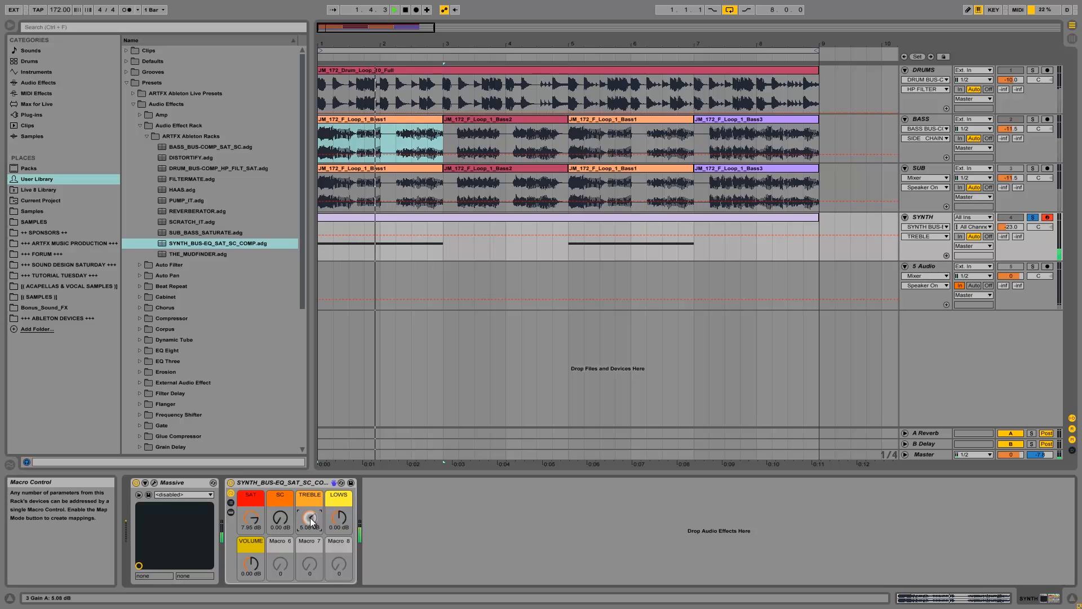
drag(333, 519, 340, 514)
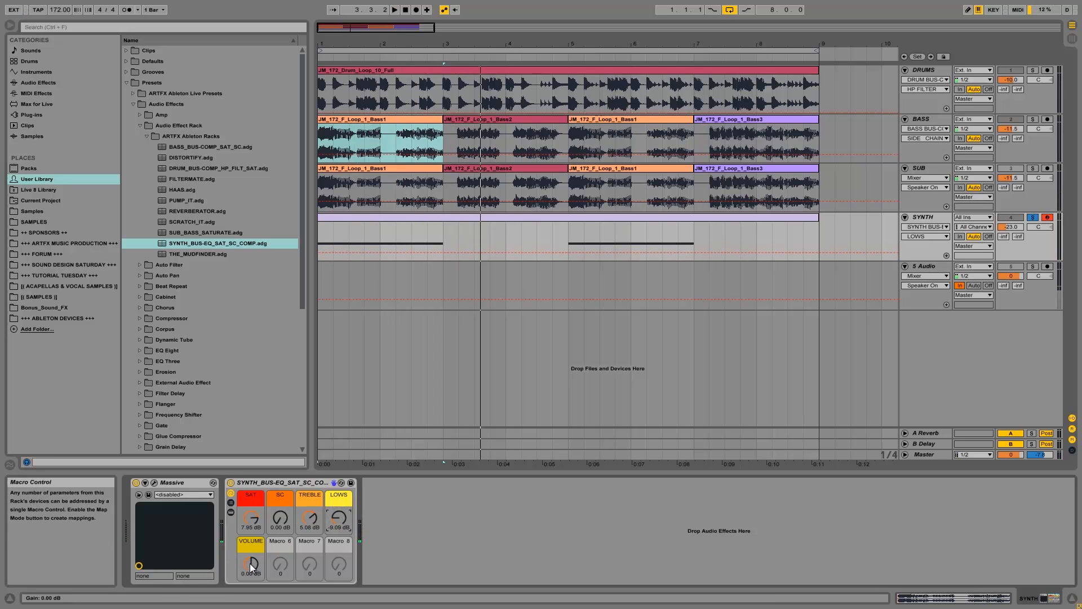
drag(252, 565, 252, 565)
key(space)
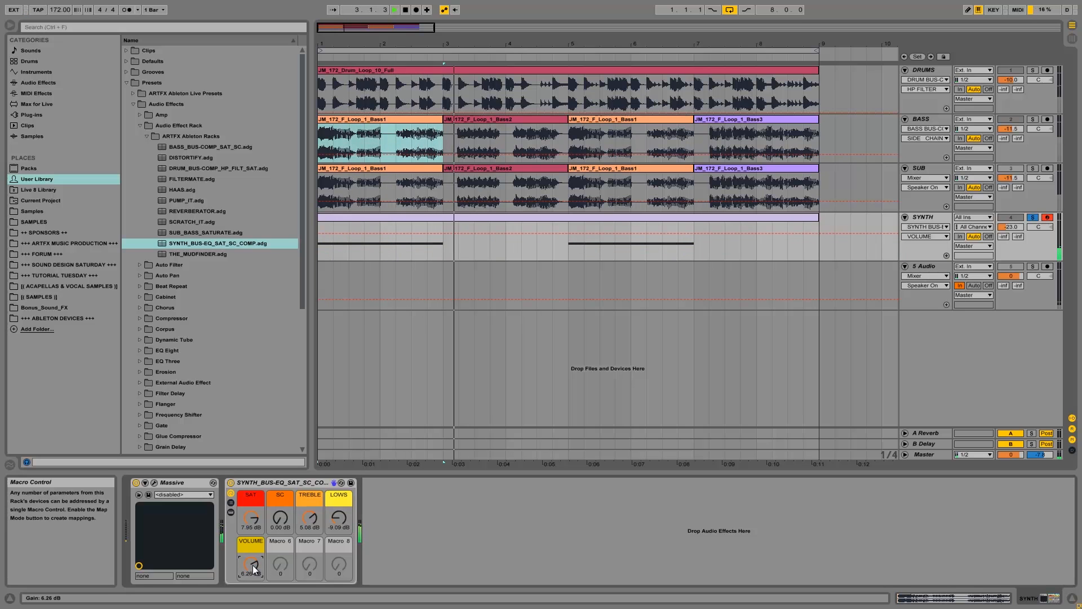
drag(281, 518, 282, 523)
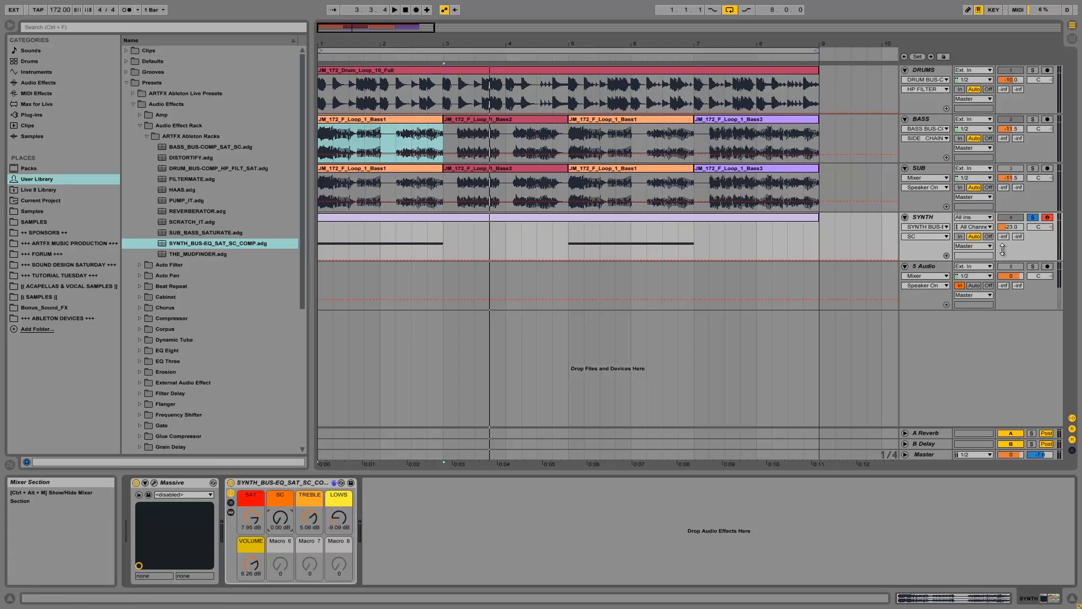
Step: Unsolo the SYNTH track and play the full loop from the start of the DRUMS clip
click(1033, 217)
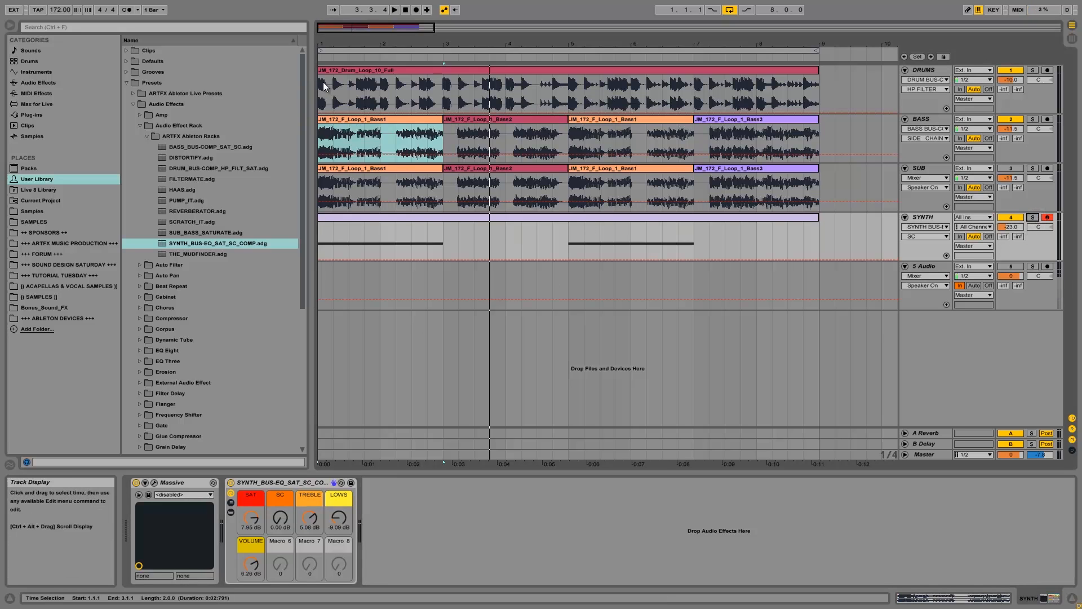
click(321, 83)
key(space)
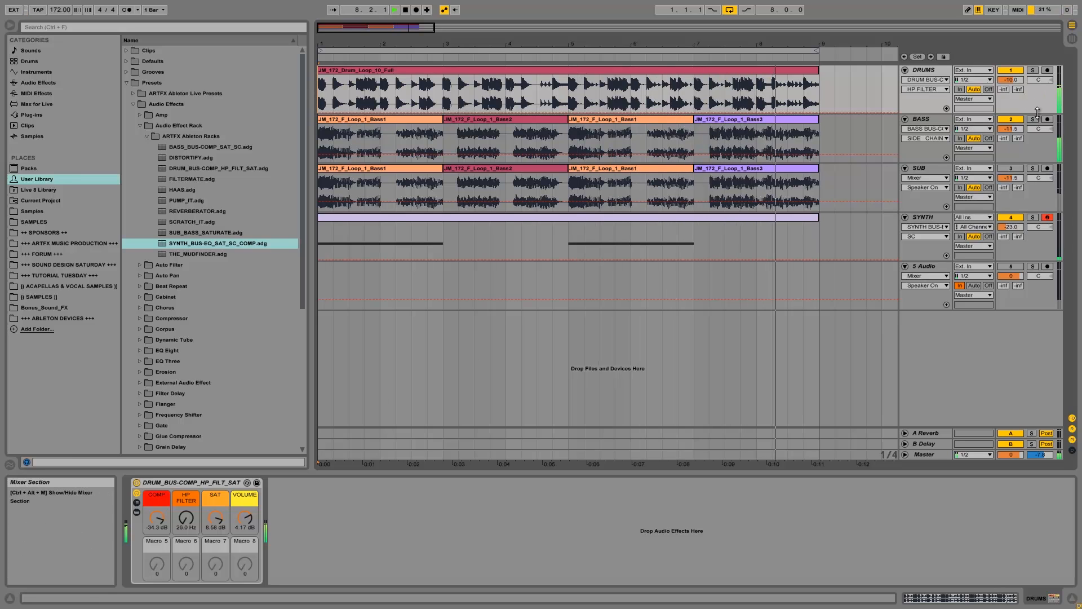
key(space)
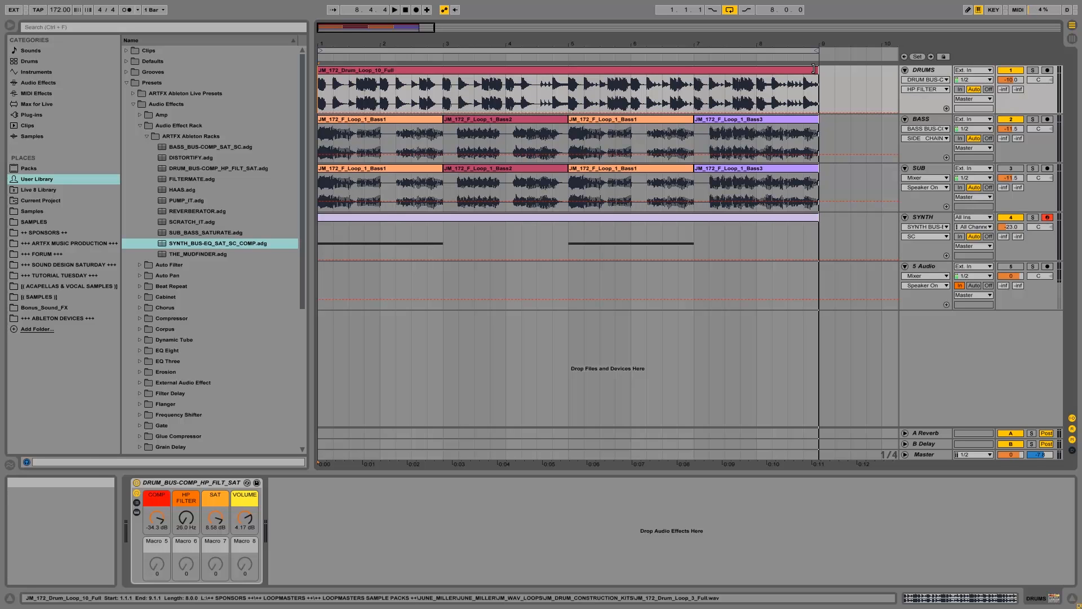
Step: Add the DISTORTIFY.adg rack before the drum bus rack on the DRUMS track, and solo DRUMS
click(178, 154)
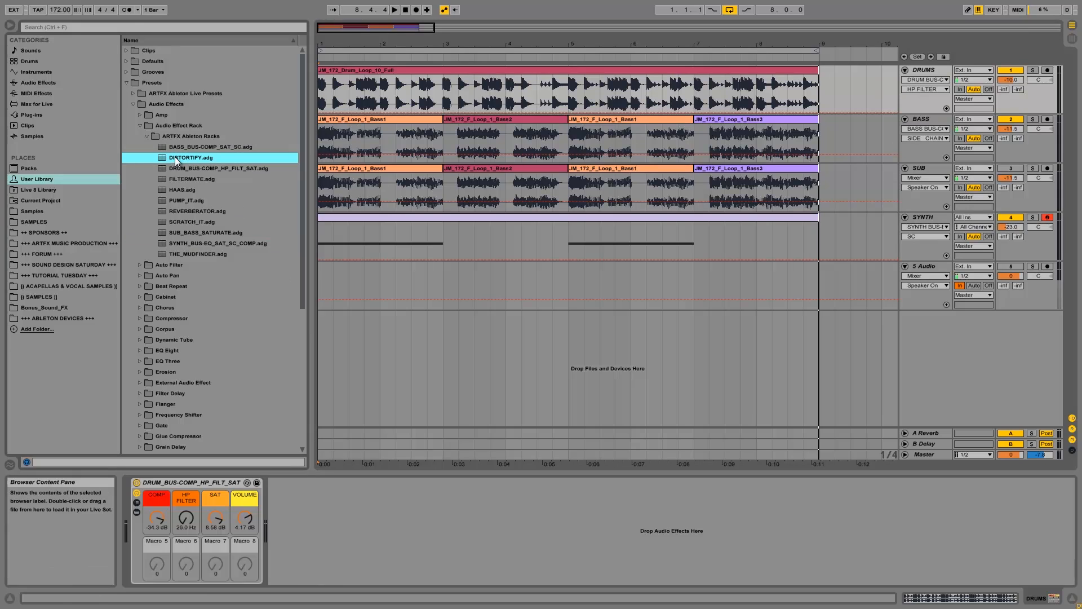
drag(182, 158, 128, 508)
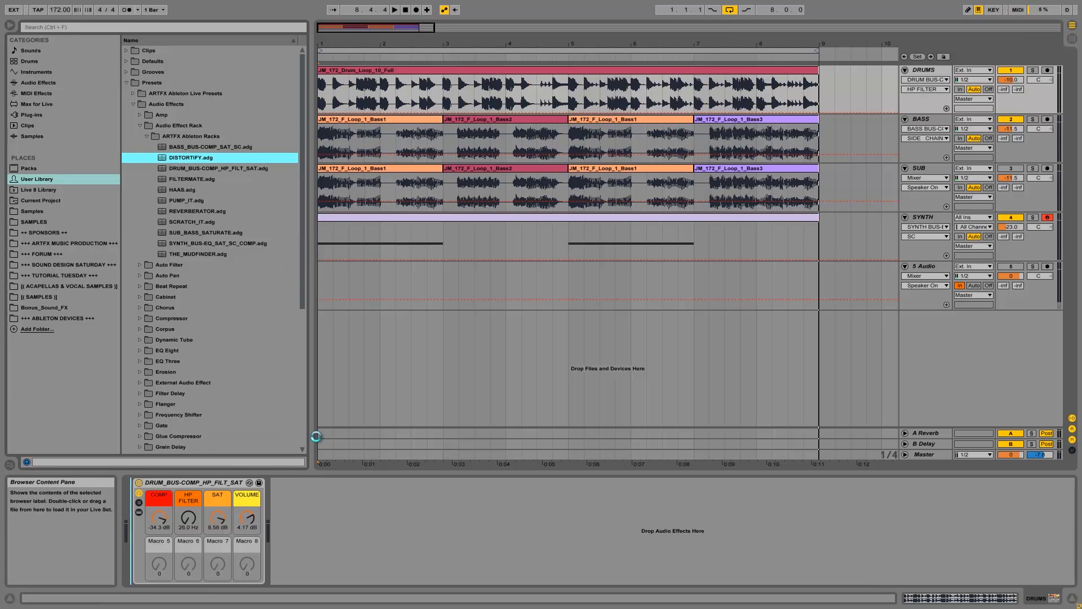
click(1033, 70)
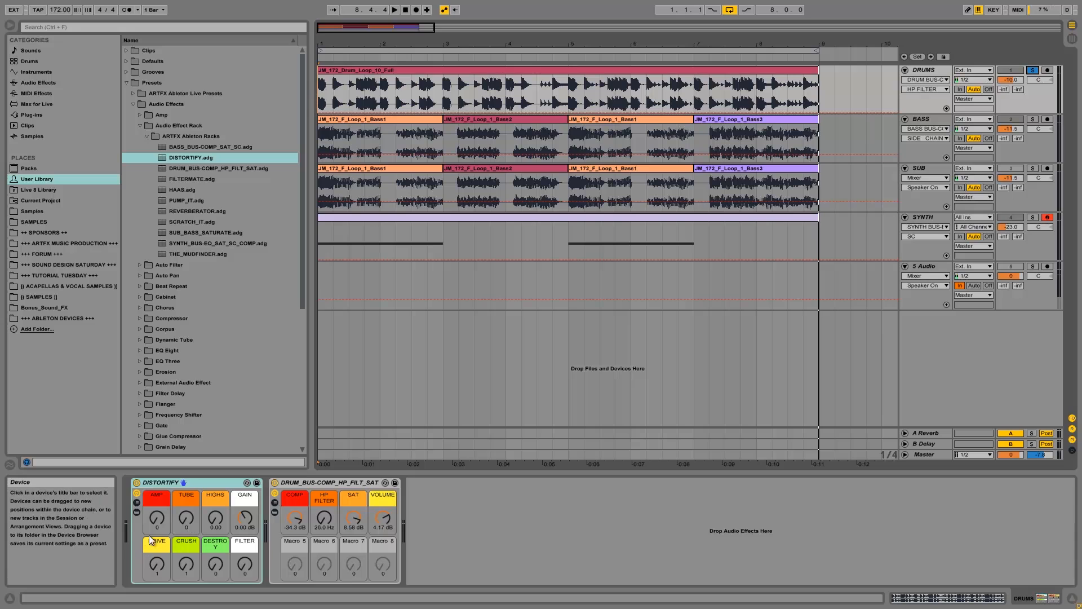
Step: Try the drum DISTORTIFY rack's AMP macro at 55 and lower it to 9 while auditioning the drums
drag(161, 516, 161, 484)
key(space)
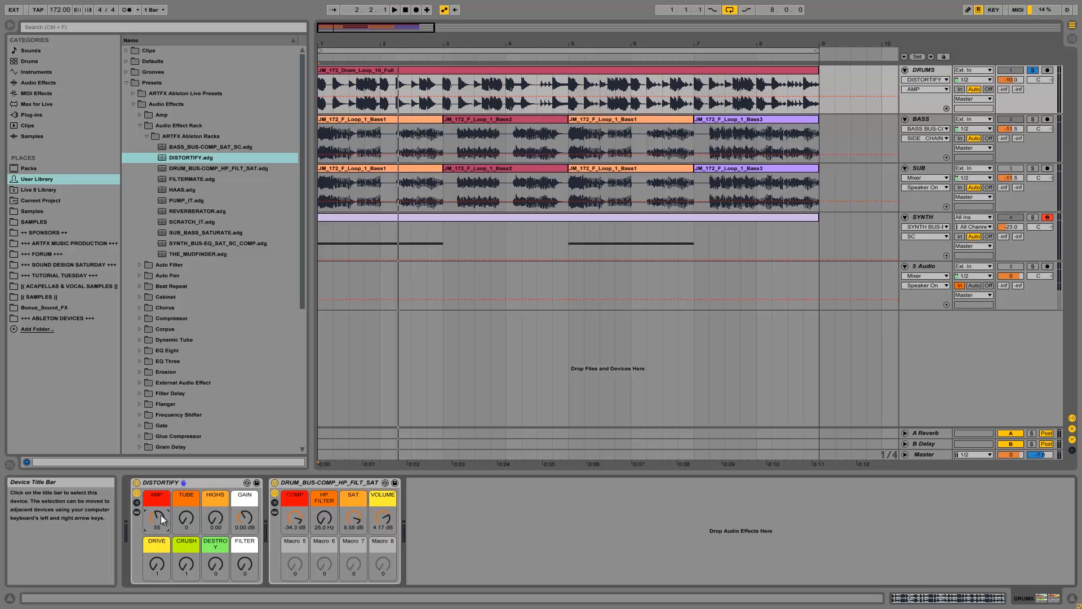
mouse_move(161, 515)
mouse_down()
mouse_move(161, 543)
mouse_move(160, 506)
mouse_move(161, 516)
mouse_up()
key(space)
key(space)
key(space)
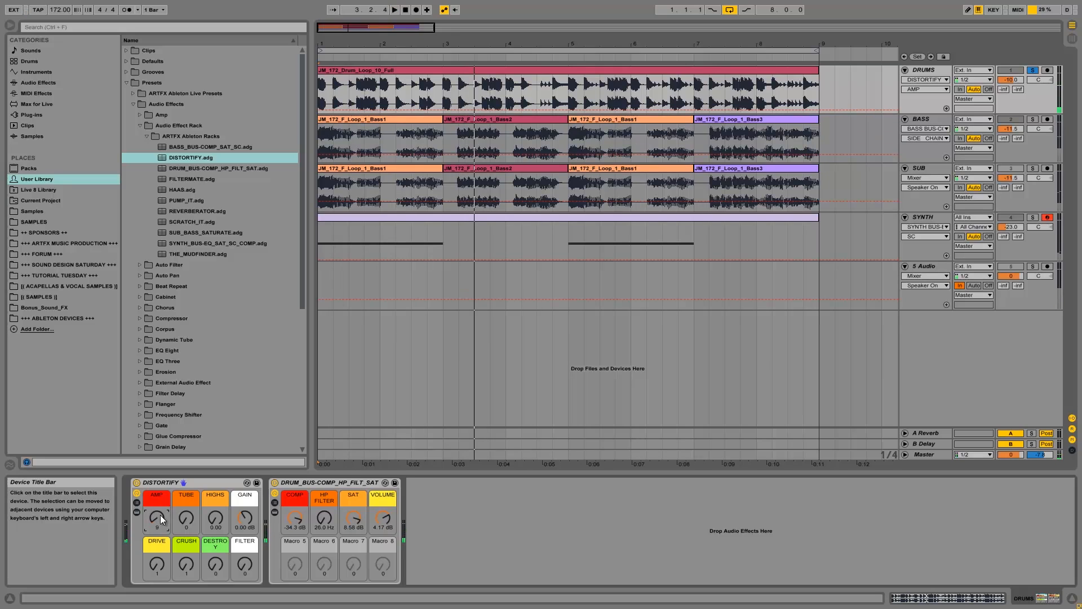
Step: Try the drum DISTORTIFY rack's TUBE macro at 40, compare with the rack bypassed, and return TUBE to 0
drag(182, 515, 183, 518)
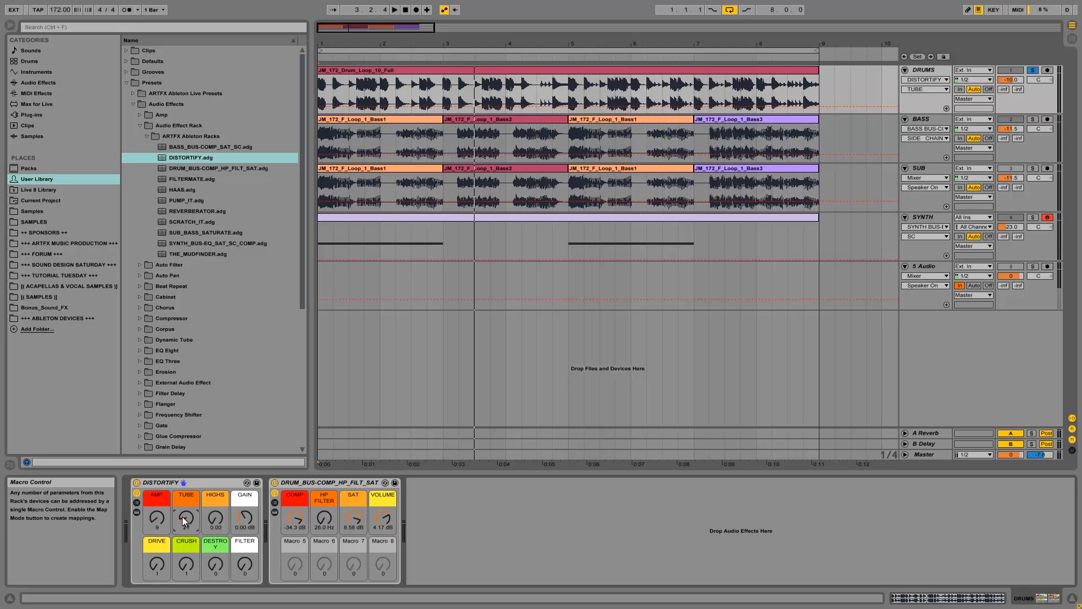
key(space)
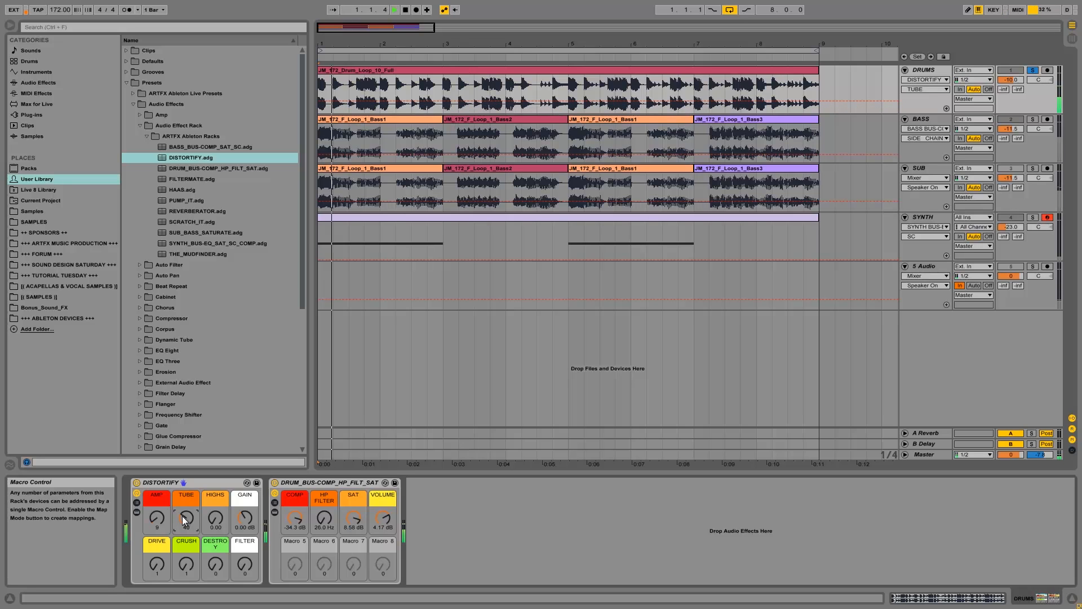
click(137, 484)
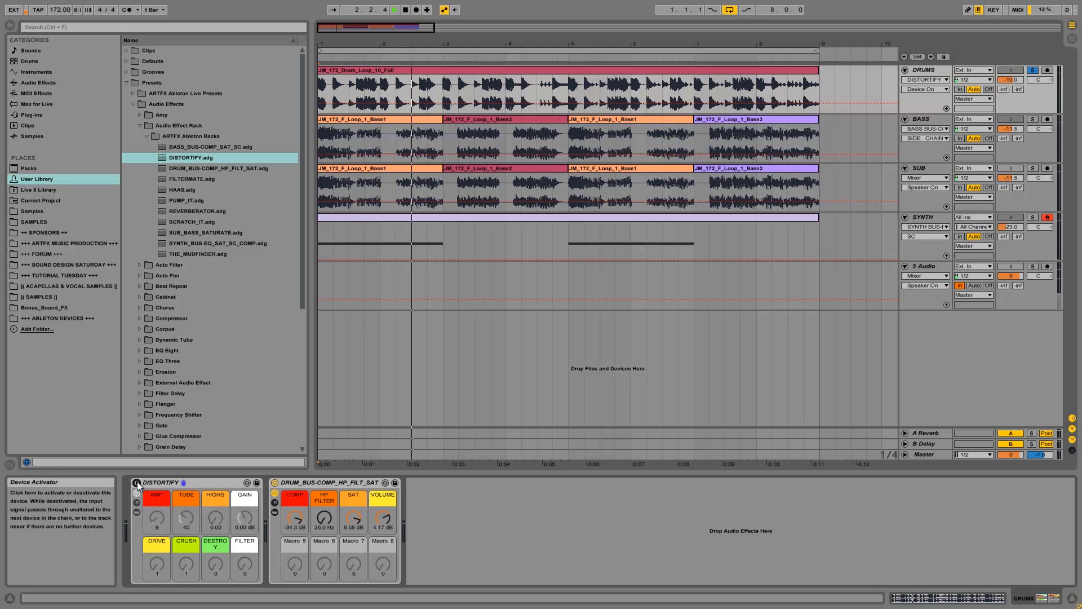
click(137, 483)
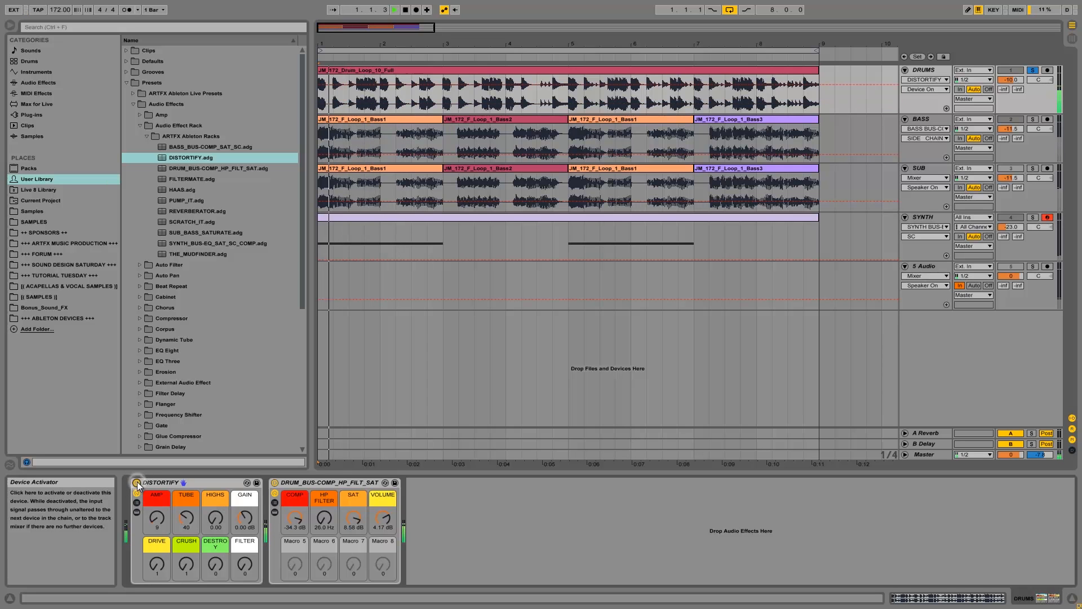
click(188, 521)
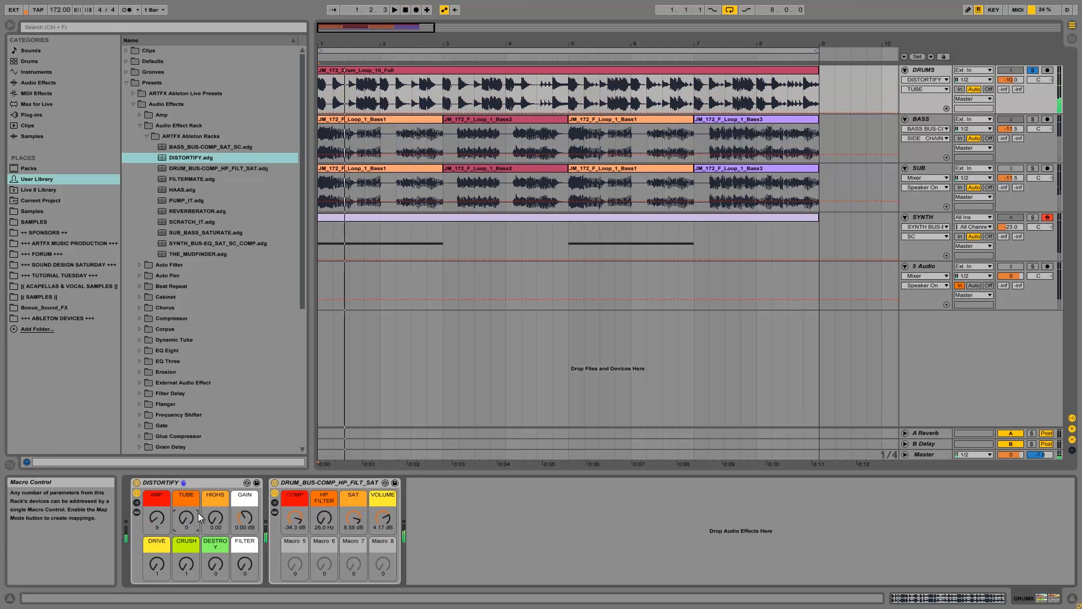
Step: Set the drum DISTORTIFY rack's HIGHS macro to 17.9 during playback
click(241, 569)
drag(241, 569, 241, 570)
mouse_move(218, 521)
mouse_down()
mouse_move(219, 509)
mouse_move(217, 520)
mouse_up()
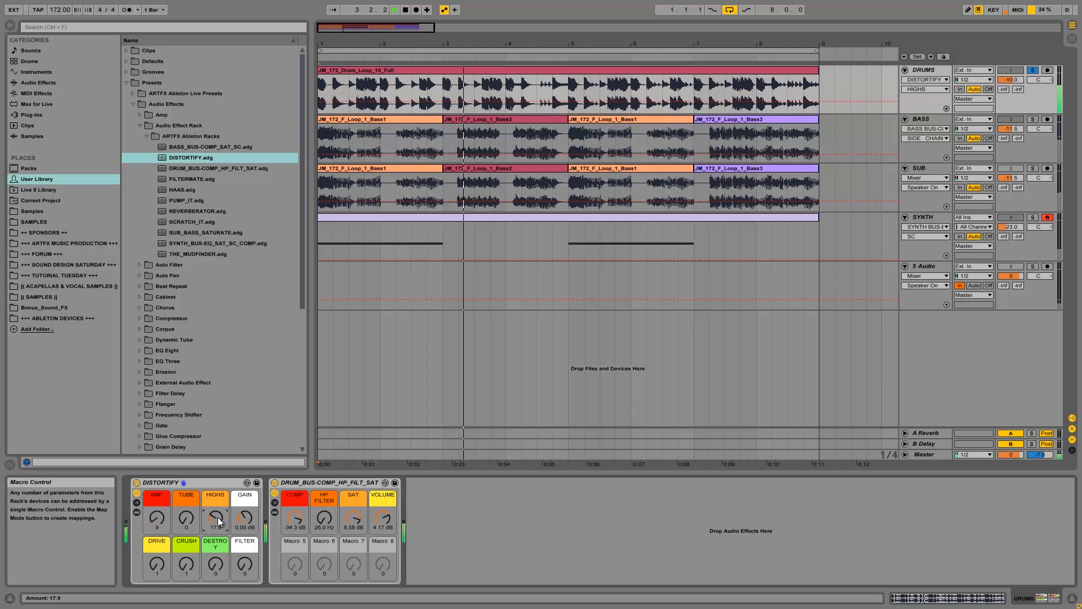
Step: Try the drum DISTORTIFY rack's DRIVE macro at 75 and its CRUSH macro, returning them to 0 and 1
drag(164, 562, 164, 560)
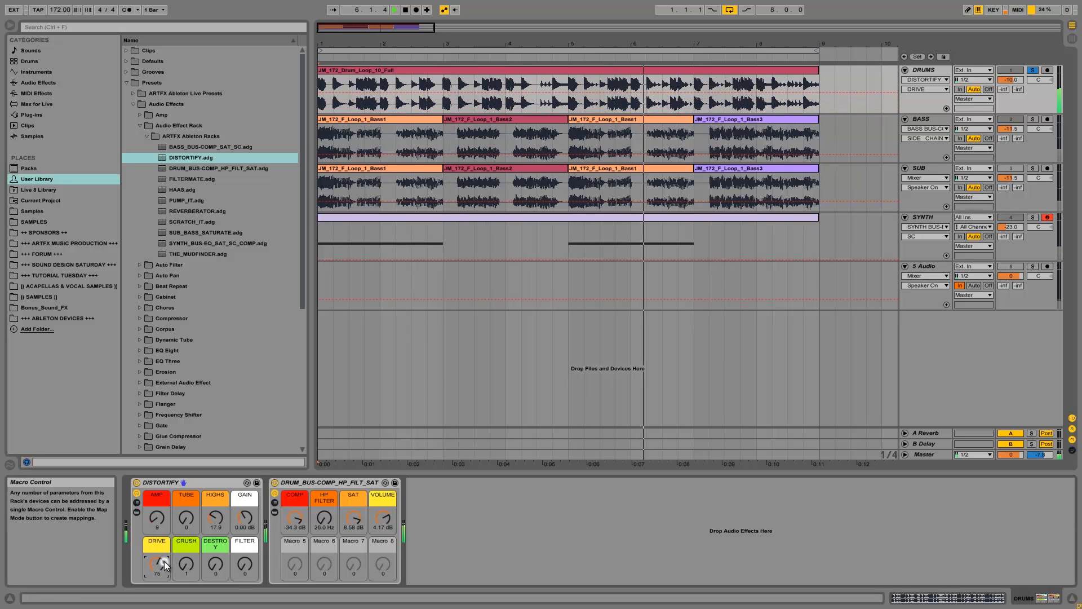
key(Delete)
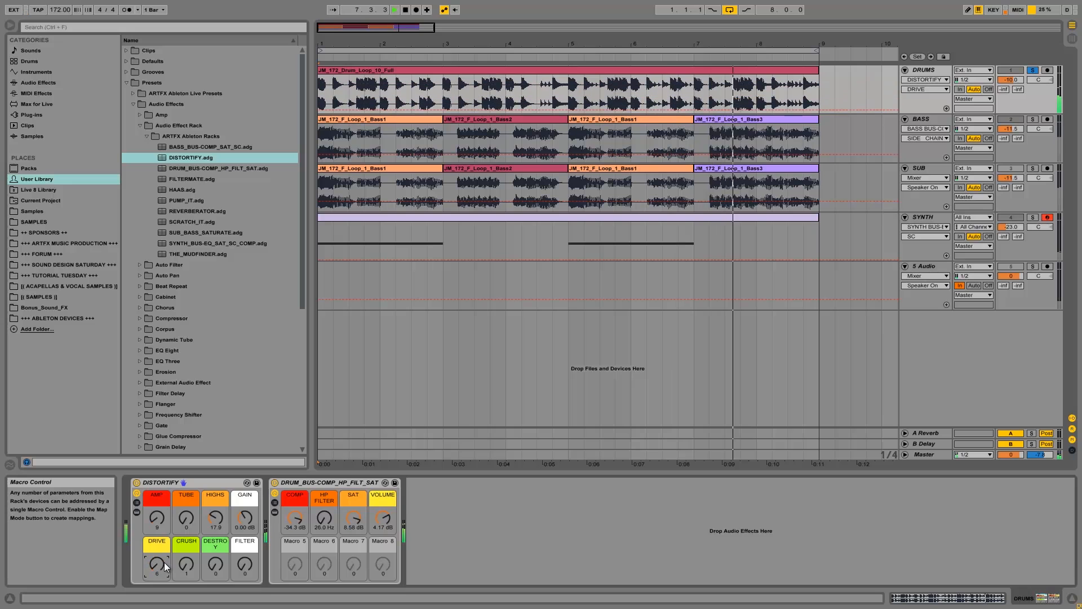
drag(190, 564, 191, 562)
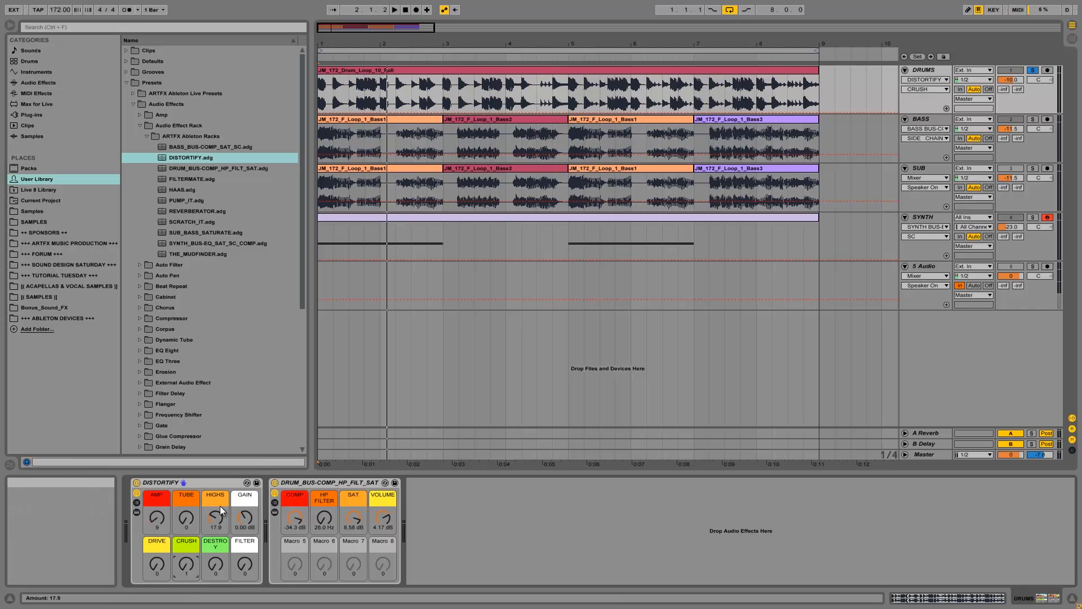
Step: Remove DISTORTIFY from the DRUMS track and add DISTORTIFY.adg before the bass bus rack on the BASS track
click(188, 480)
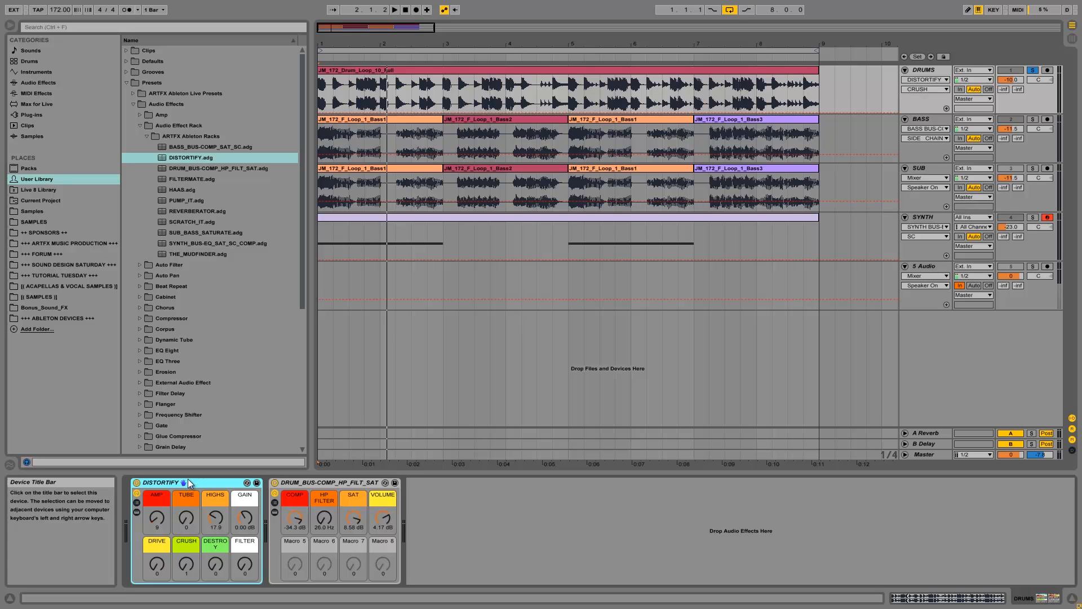
key(Delete)
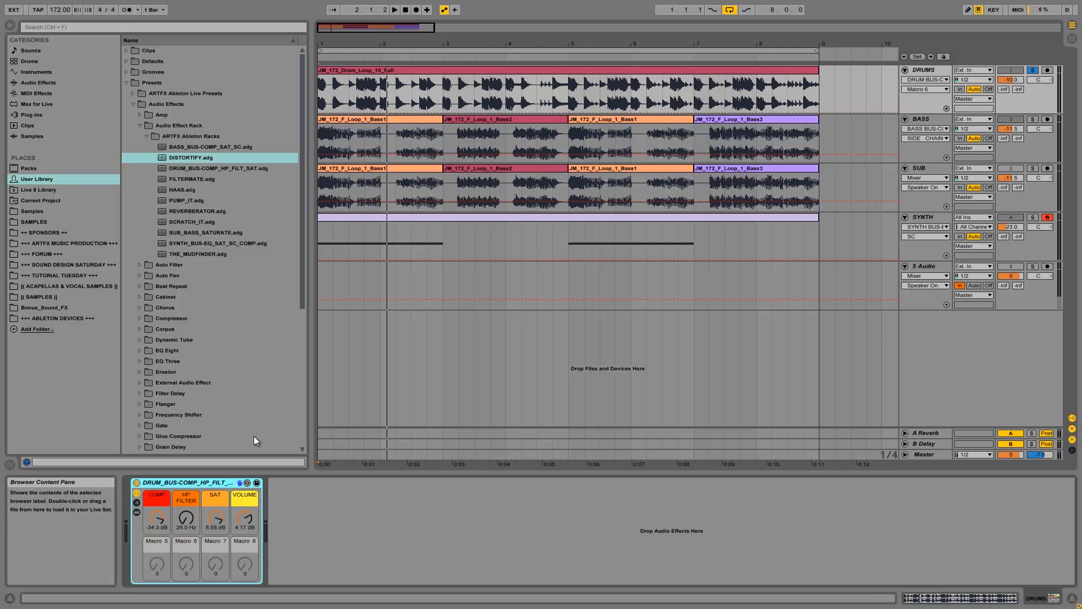
click(925, 120)
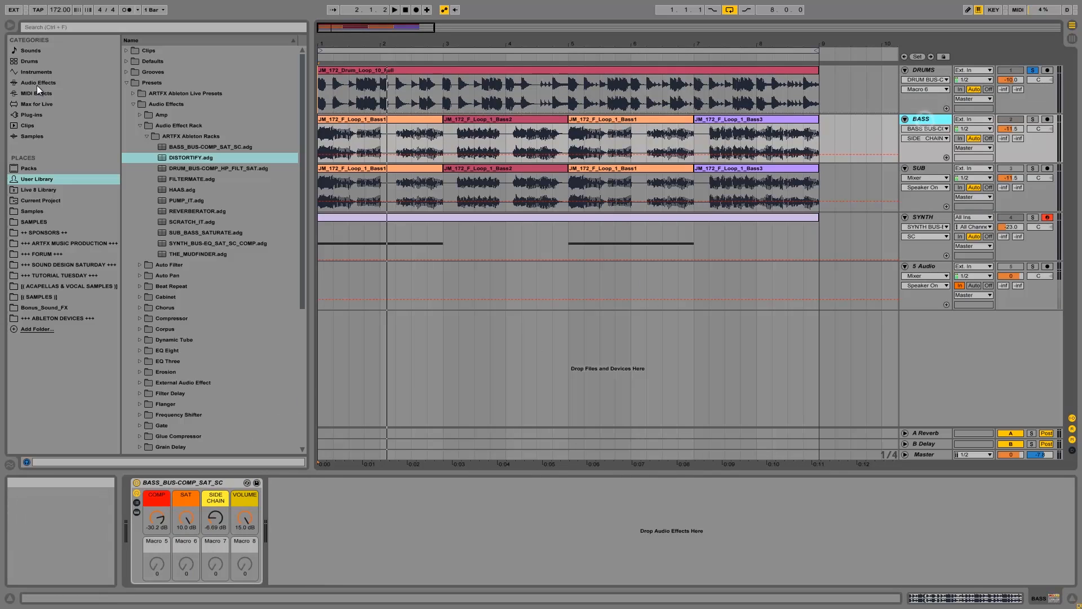
click(191, 157)
drag(190, 156, 127, 521)
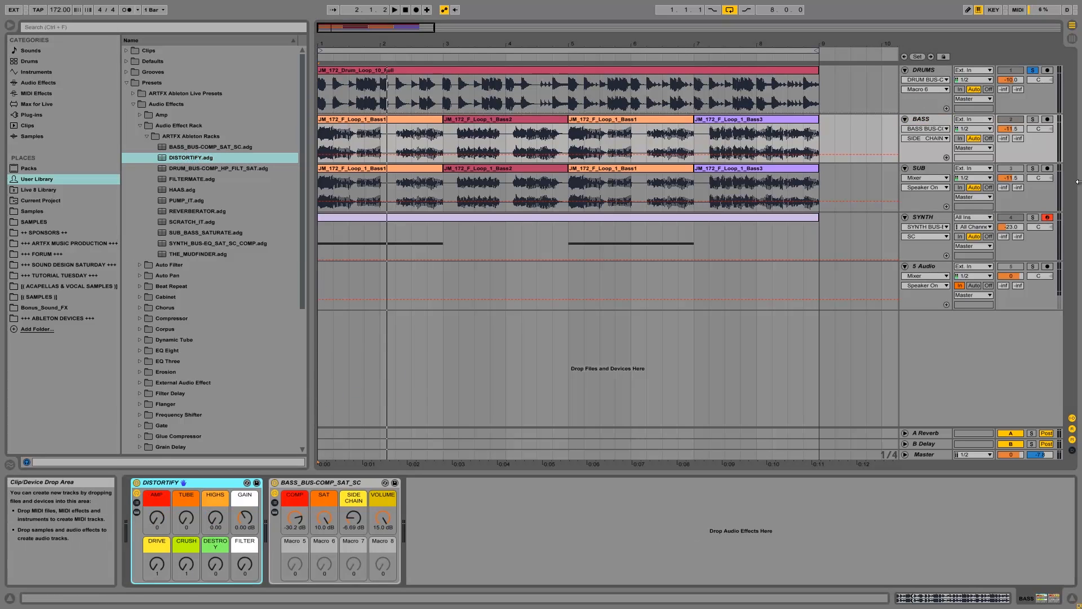
Step: Solo the BASS track and try its DISTORTIFY AMP macro at 73 and 97 while auditioning the bass
click(1033, 120)
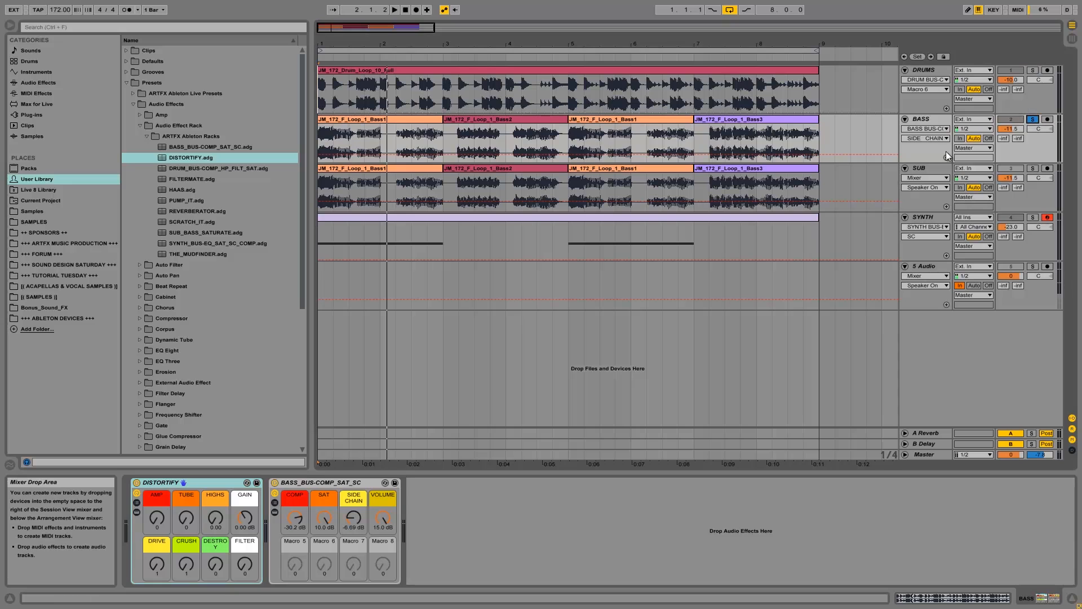
key(space)
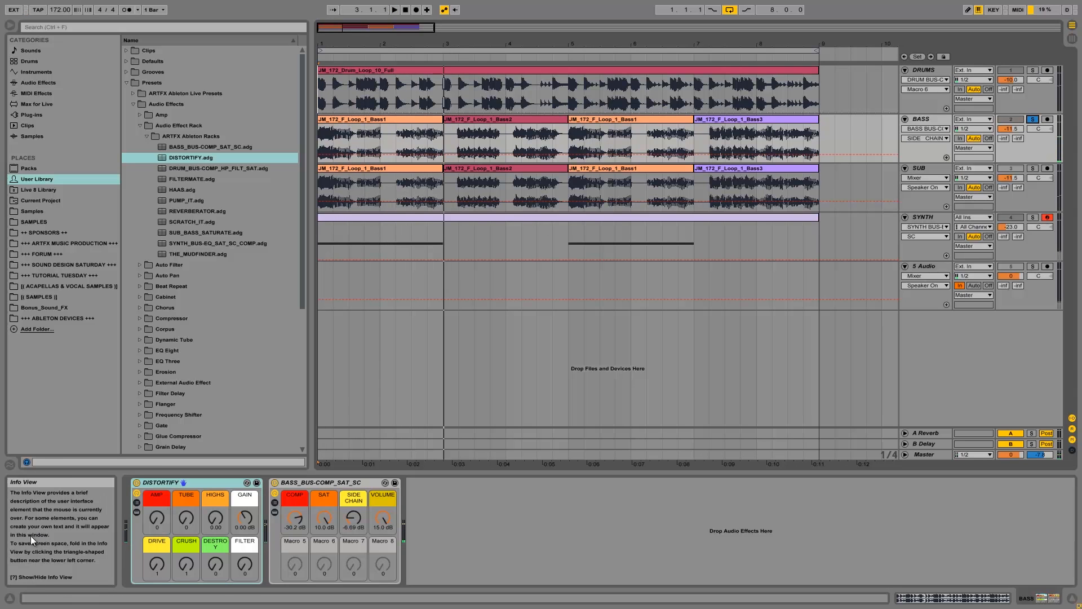
drag(156, 528, 157, 520)
key(space)
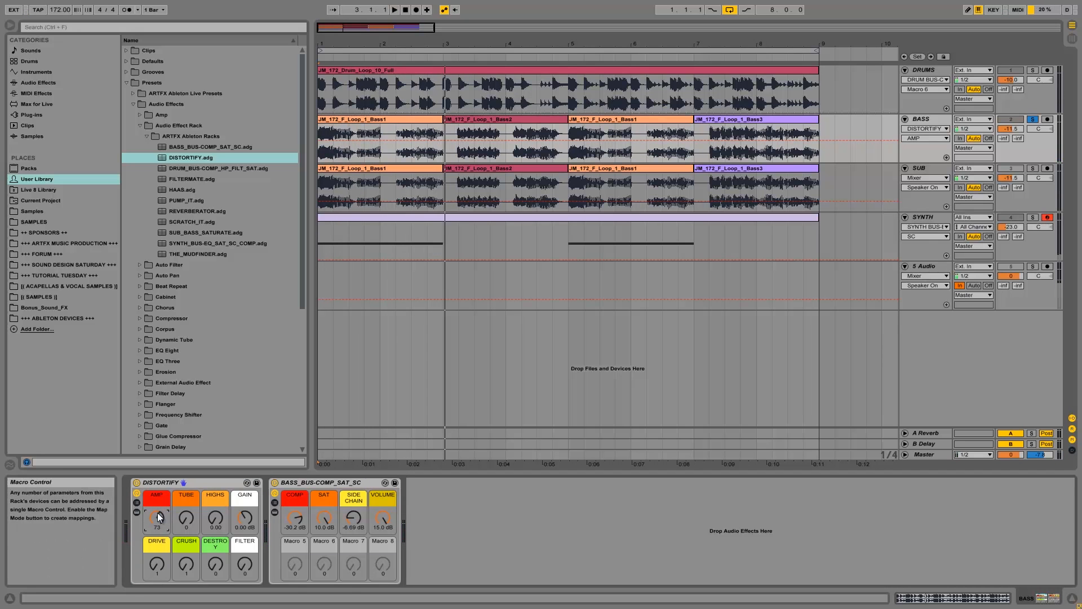
key(space)
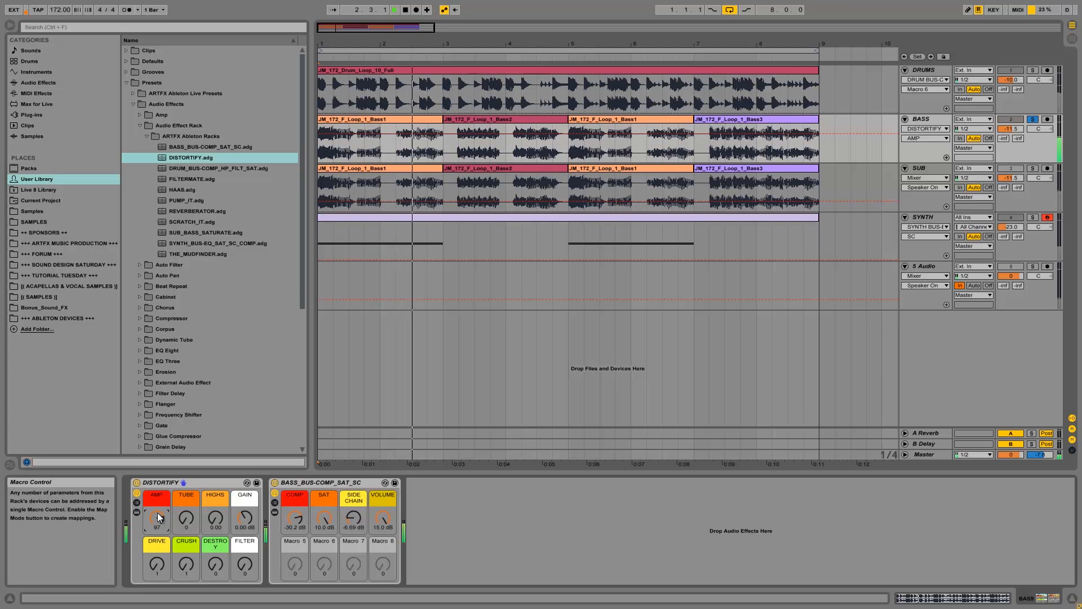
key(space)
Step: Set the bass DISTORTIFY rack's AMP macro to 54 and TUBE macro to 68, and compare the rack bypassed and active
drag(155, 534, 189, 517)
key(space)
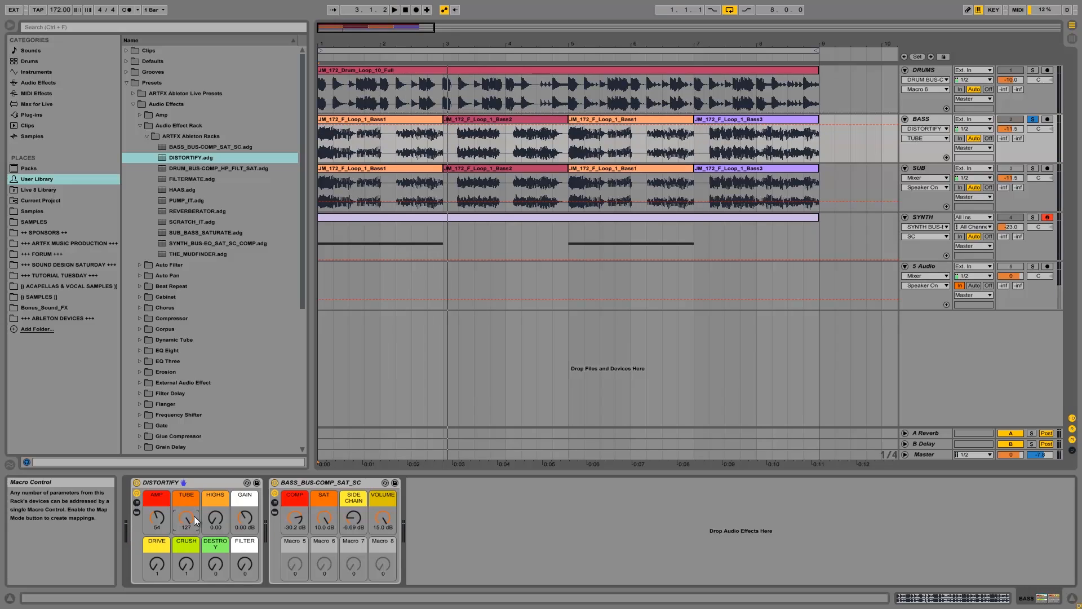
key(space)
drag(194, 516, 188, 519)
key(space)
key(space)
key(space)
click(136, 483)
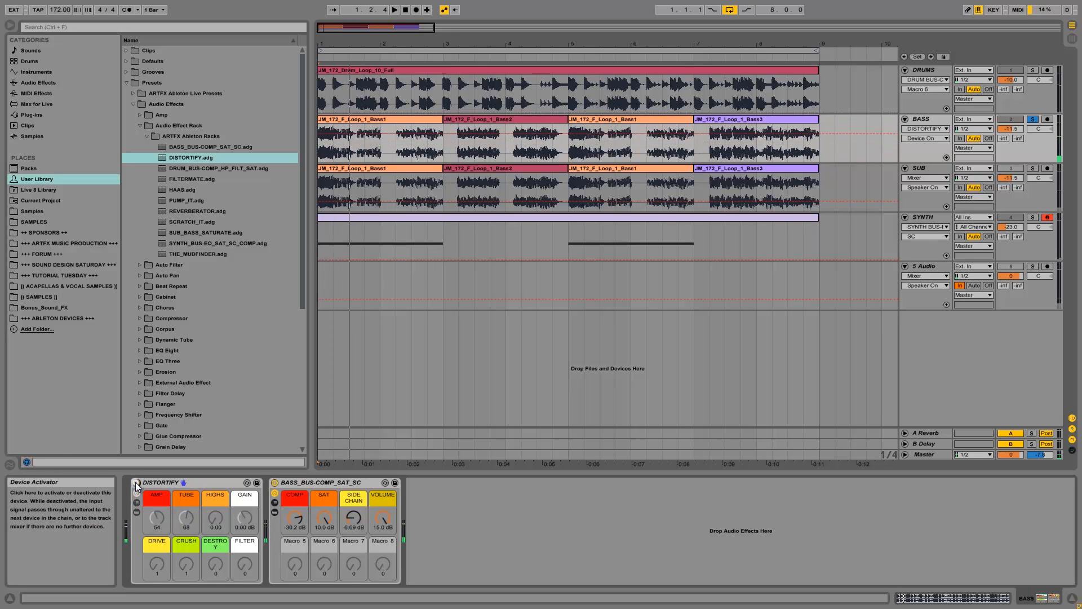
click(136, 483)
Step: Set the bass DISTORTIFY rack's HIGHS macro to 11.2 while auditioning the bass
mouse_move(222, 522)
mouse_down()
mouse_move(215, 511)
mouse_move(216, 521)
mouse_up()
key(space)
key(space)
key(space)
key(space)
key(space)
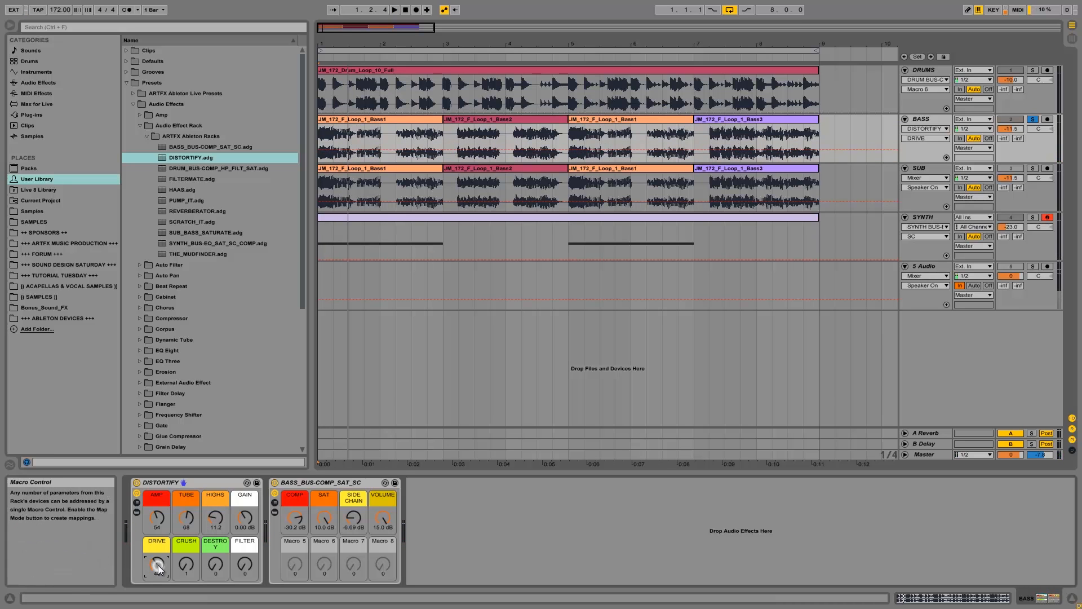
Step: Audition different DRIVE amounts on the bass DISTORTIFY rack and set the DRIVE macro to 101
key(space)
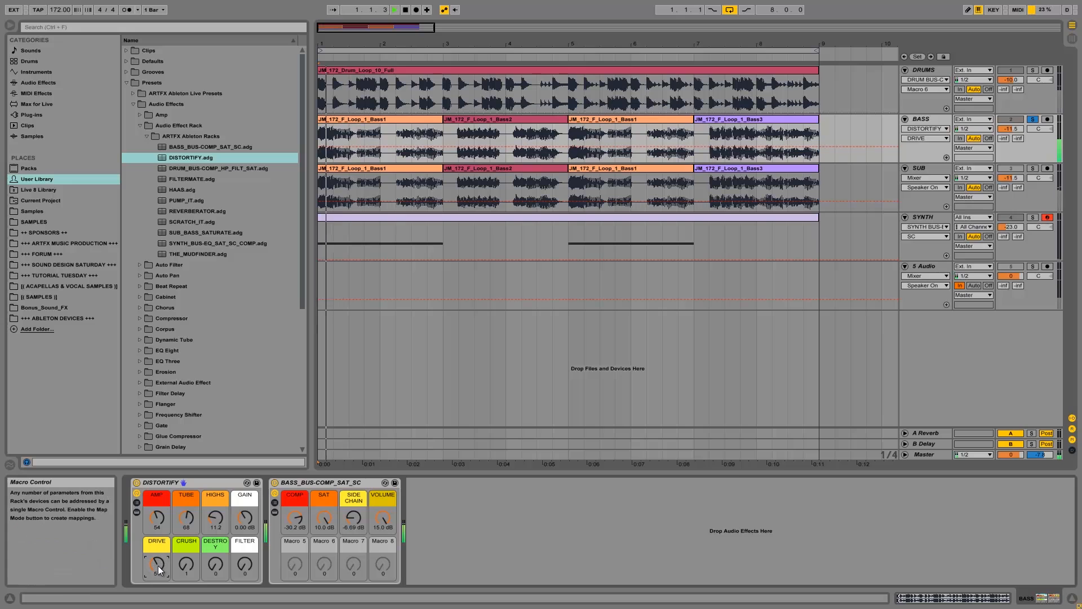
key(space)
drag(158, 566, 158, 565)
key(space)
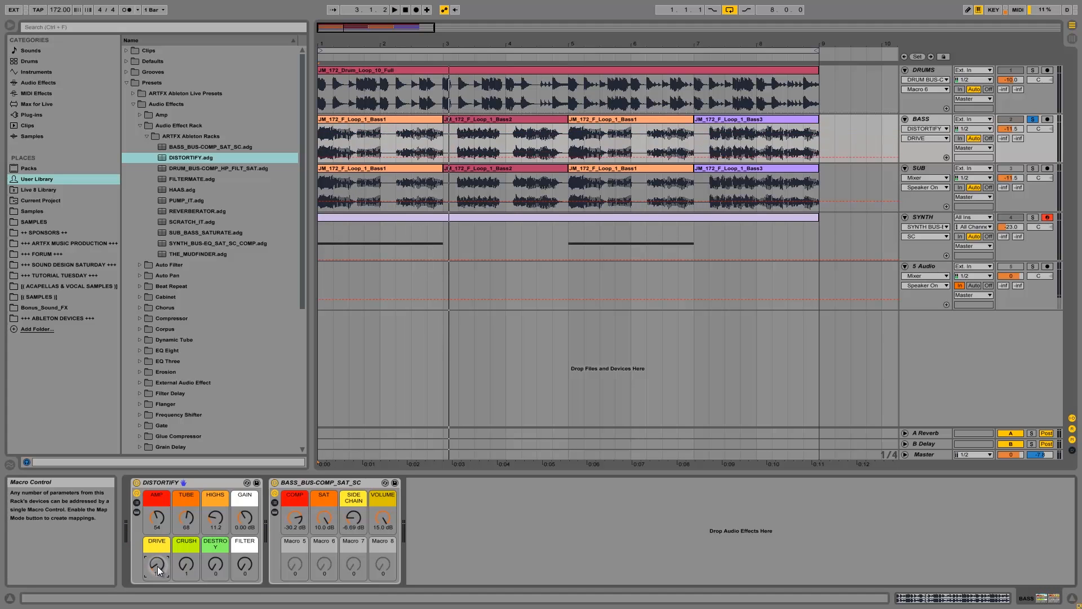
drag(158, 565, 158, 562)
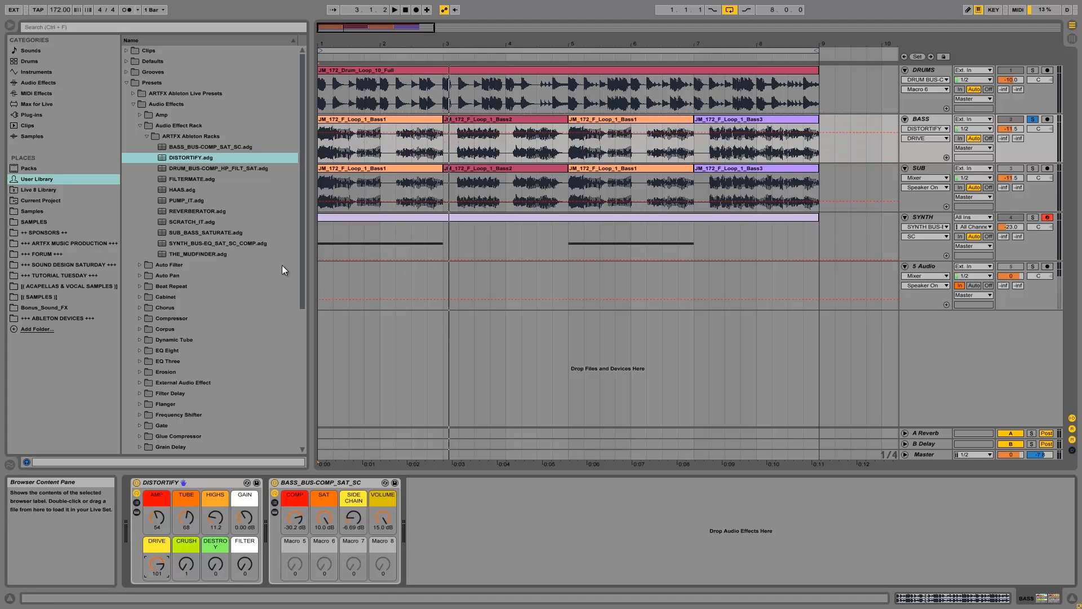
Step: Audition the bass and compare it with the DISTORTIFY rack active and bypassed
key(space)
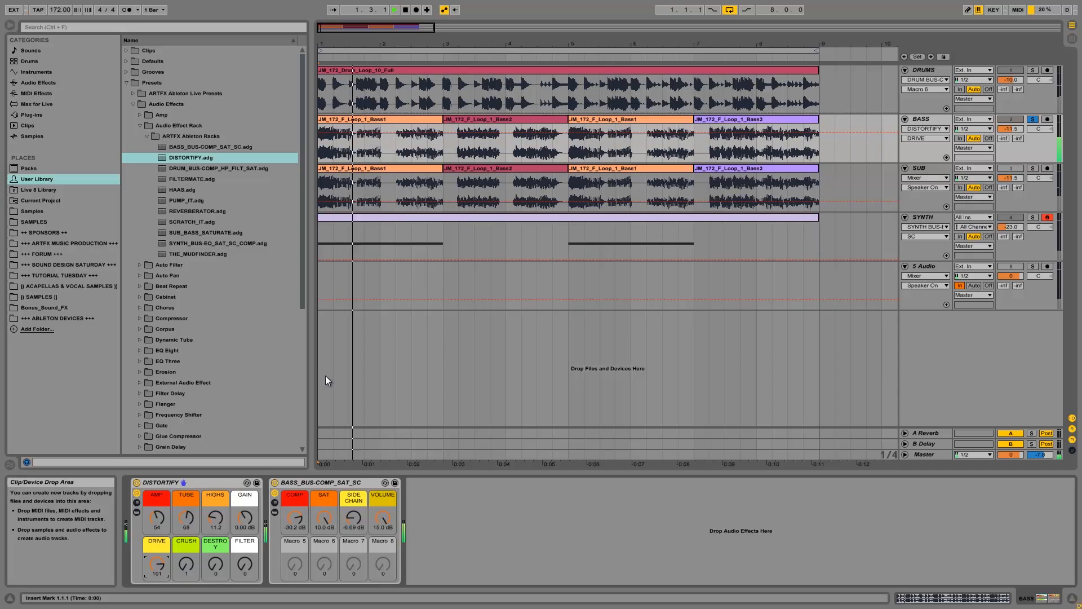
key(space)
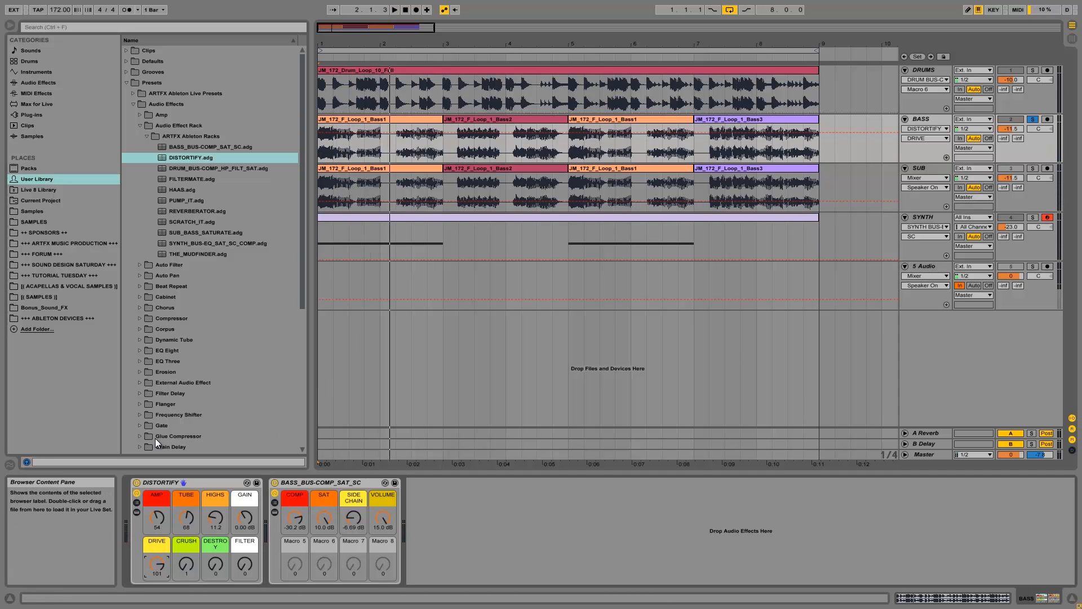
key(space)
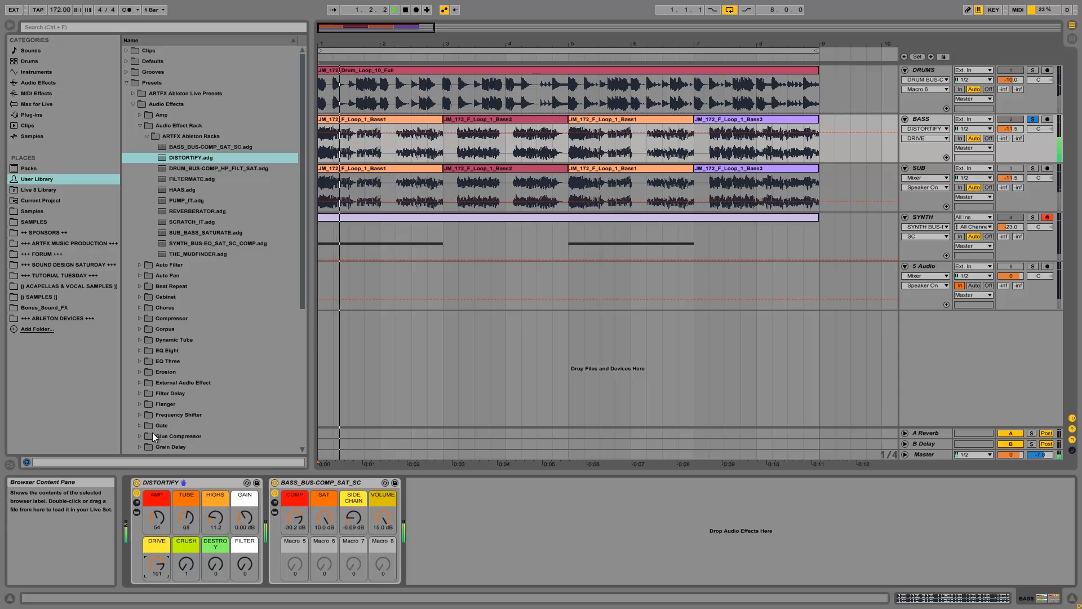
key(space)
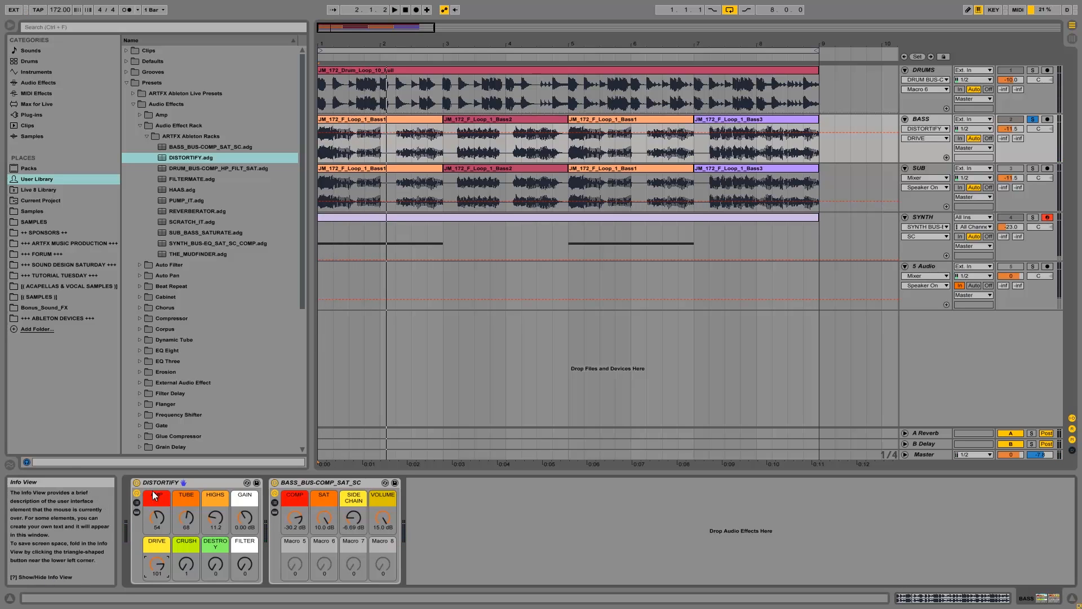
click(137, 483)
key(space)
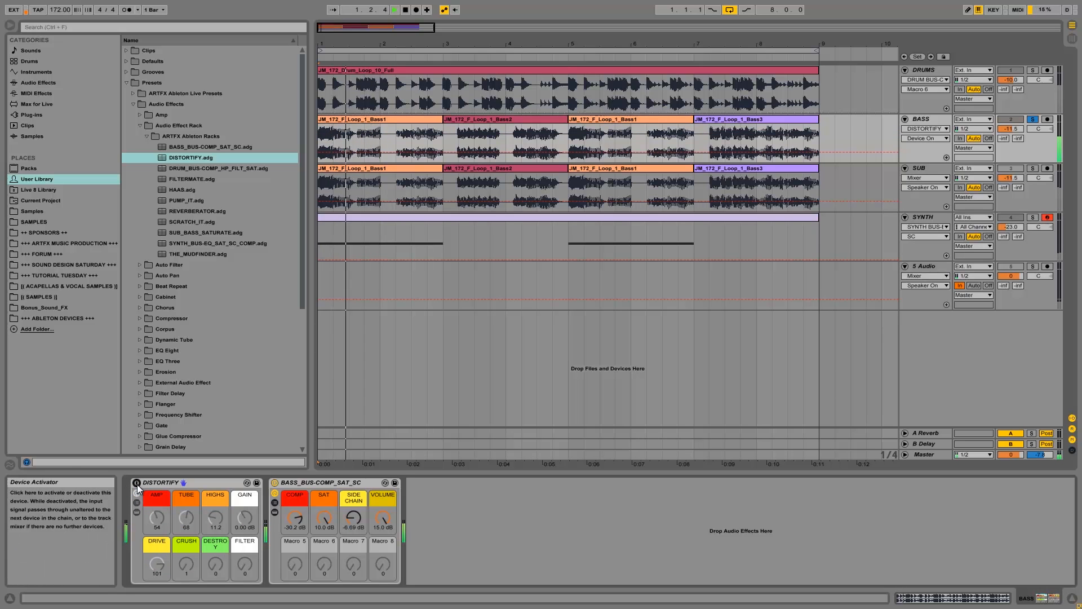
key(space)
click(137, 485)
key(space)
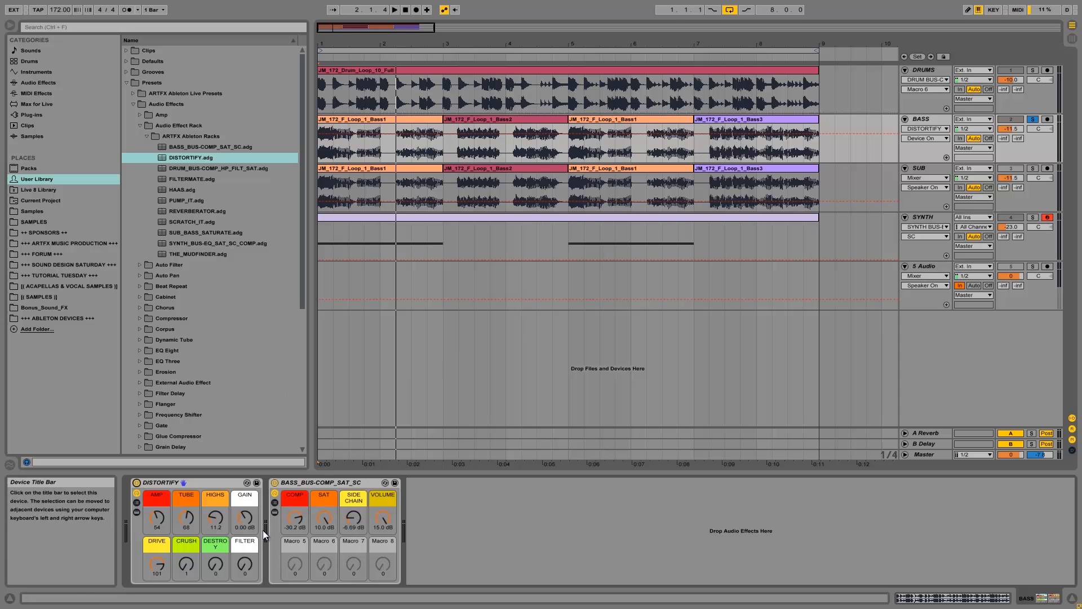
Step: Try the bass DISTORTIFY rack's CRUSH macro at about 22 while auditioning the bass
drag(186, 564, 187, 564)
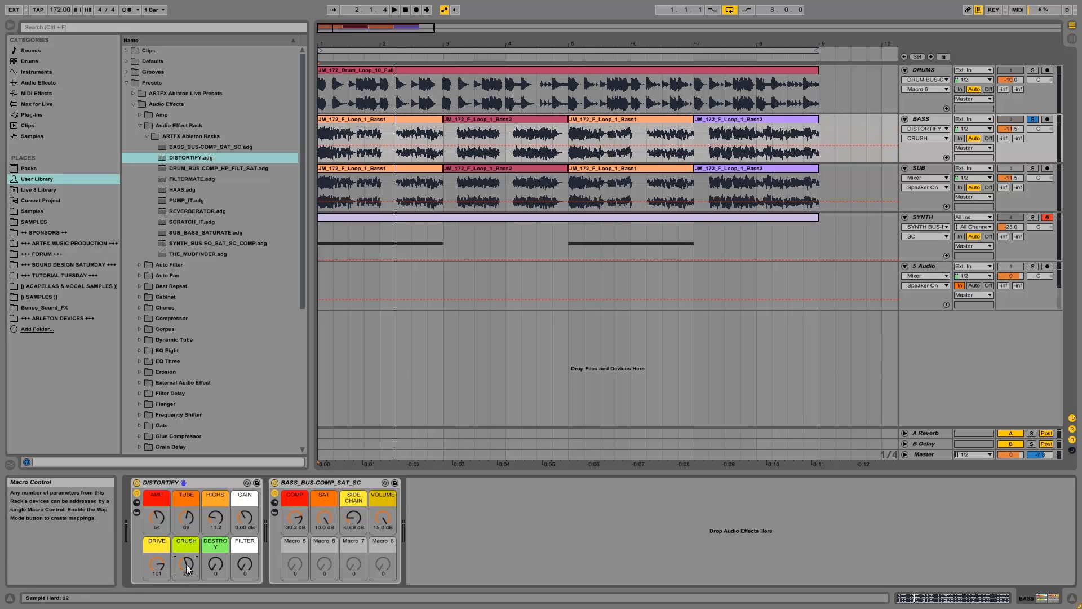
key(space)
key(space)
Step: Return the bass DISTORTIFY rack's CRUSH macro to 1 and audition a raised DESTROY amount
drag(190, 561, 220, 564)
key(space)
key(space)
key(space)
key(space)
key(space)
key(space)
key(space)
key(space)
key(space)
key(space)
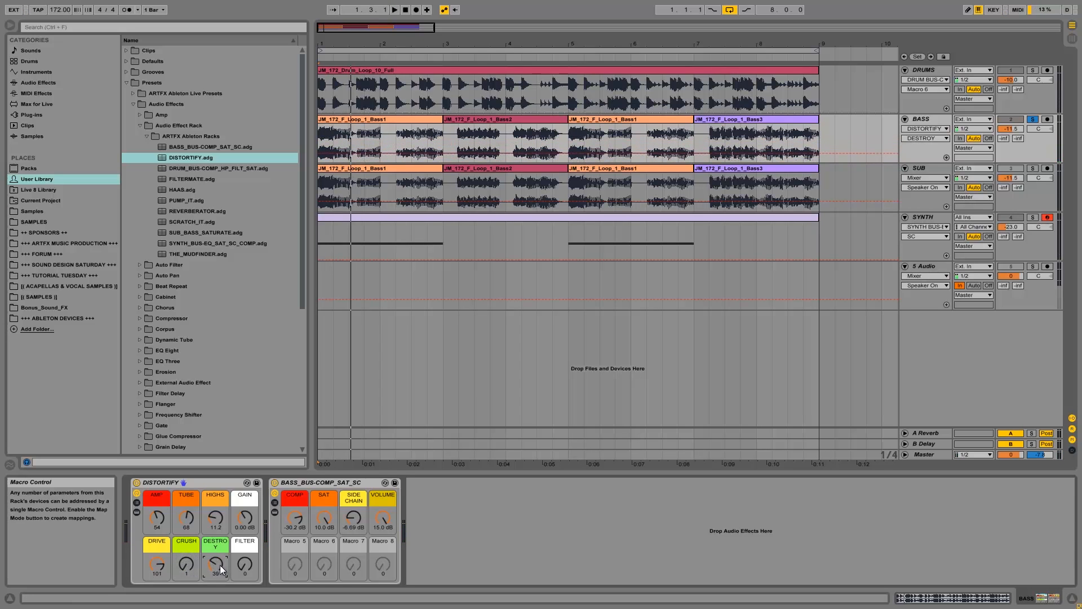
key(space)
Step: Set the bass DISTORTIFY rack's DESTROY macro to 16 while auditioning the bass
drag(220, 566, 224, 567)
key(space)
key(space)
key(space)
key(space)
key(space)
key(space)
key(space)
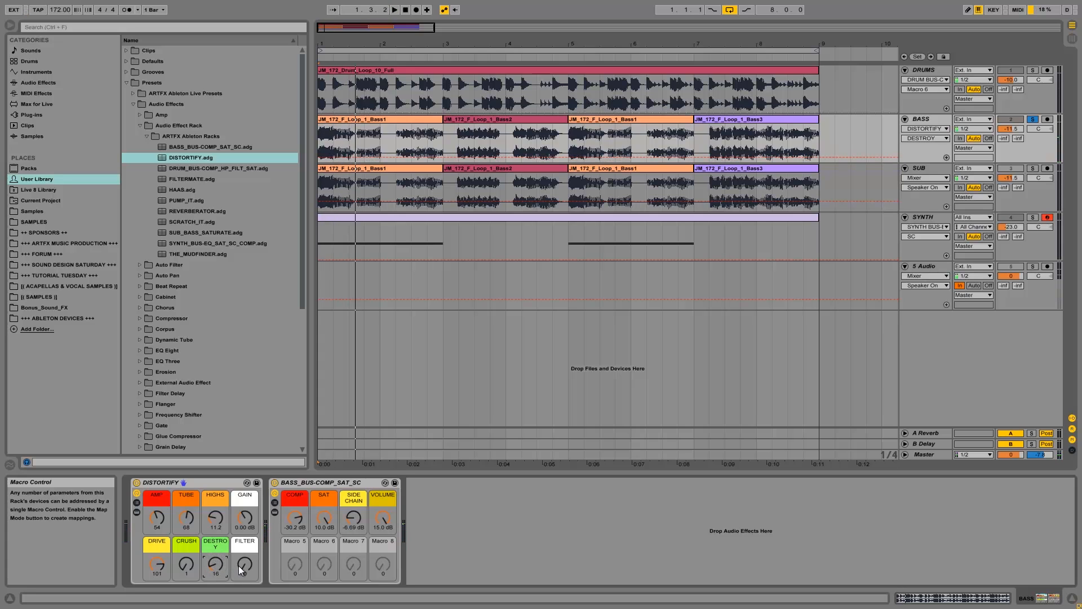
Step: Audition different FILTER amounts on the bass DISTORTIFY rack and set the FILTER macro to 15
drag(244, 567, 241, 576)
key(space)
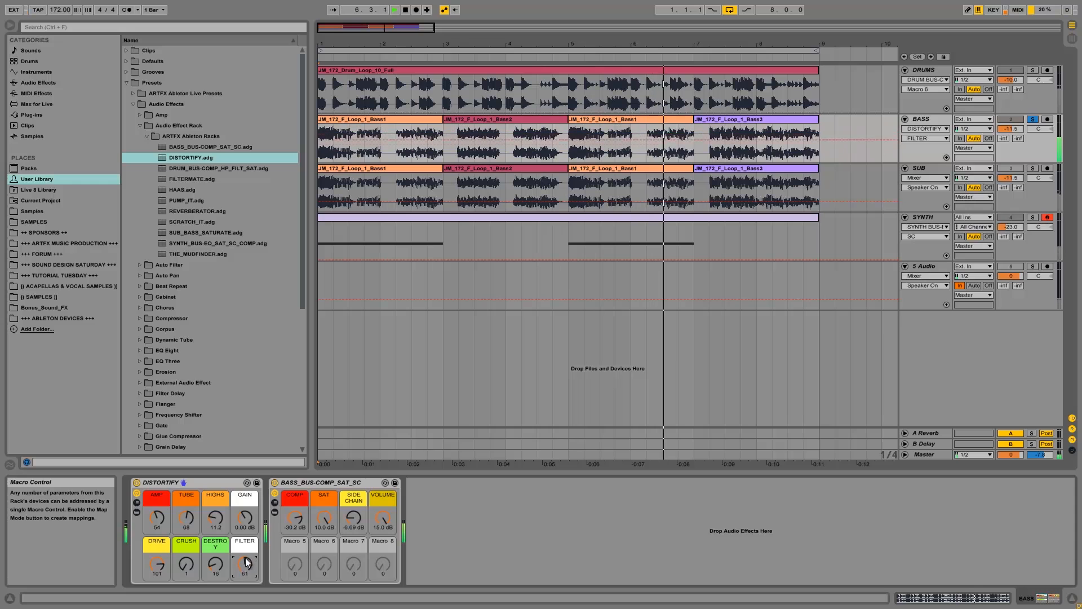
drag(245, 557, 245, 558)
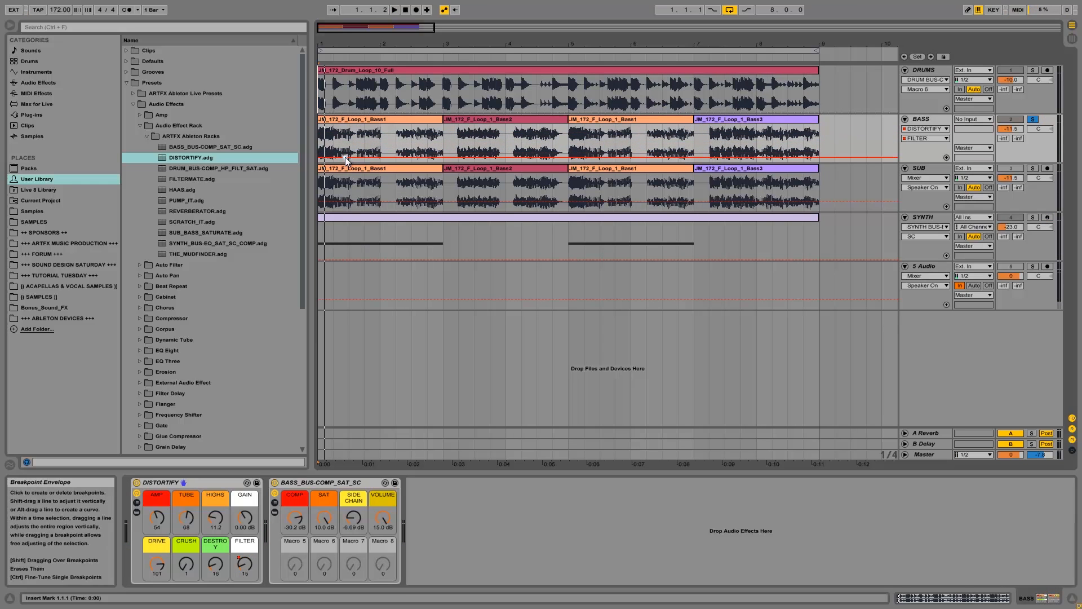
Step: Draw a rising and falling FILTER automation curve with breakpoints across the whole bass loop
drag(344, 157, 384, 154)
drag(438, 130, 464, 144)
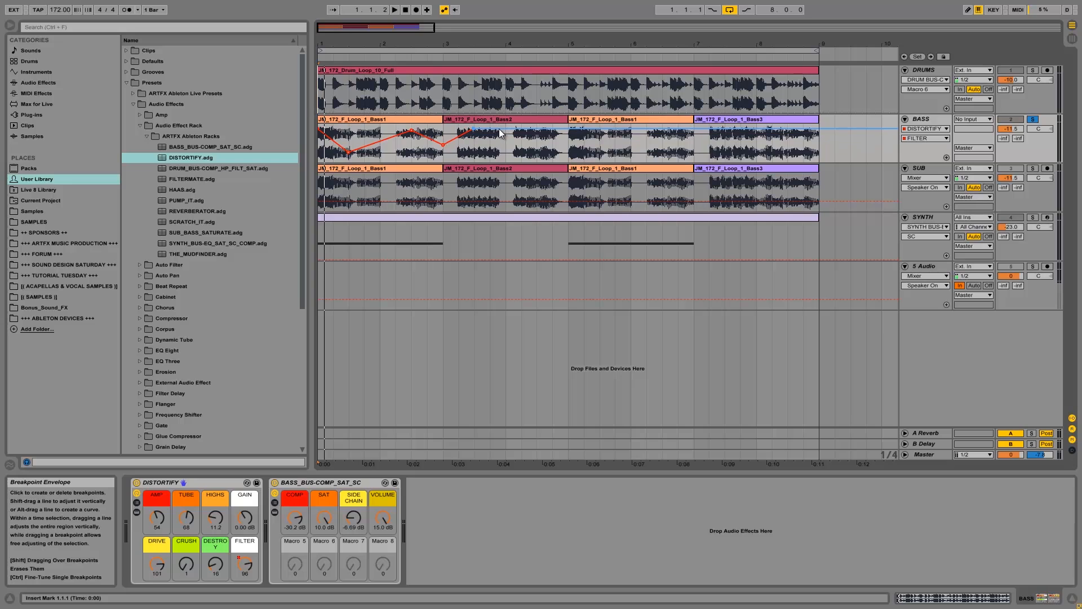
drag(520, 128, 803, 155)
Step: Audition the filter automation while lowering the bass DISTORTIFY rack's DRIVE macro and setting its AMP macro to 22
key(space)
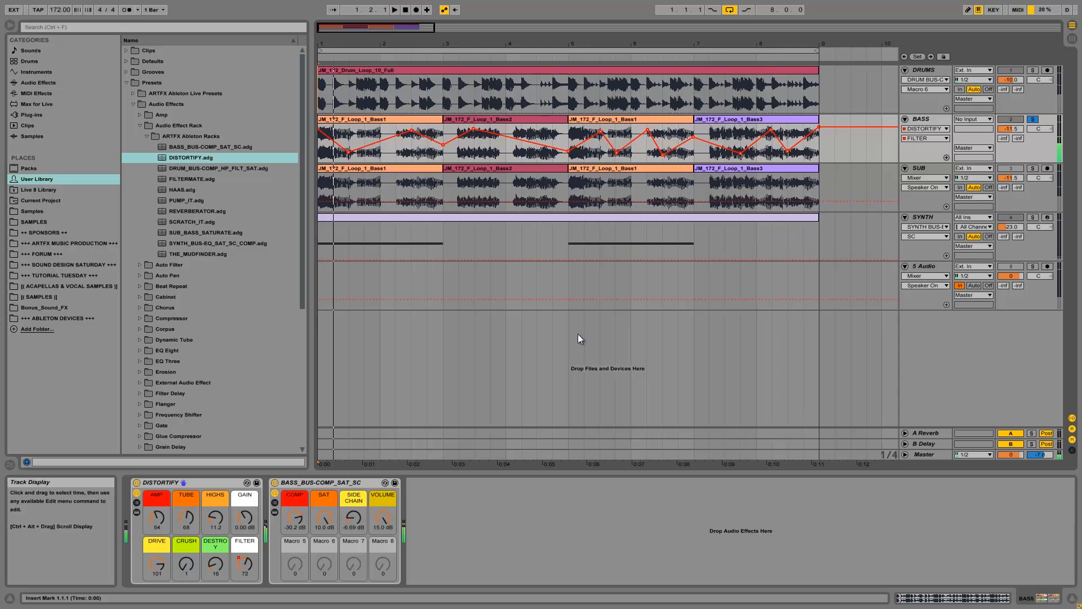
click(152, 572)
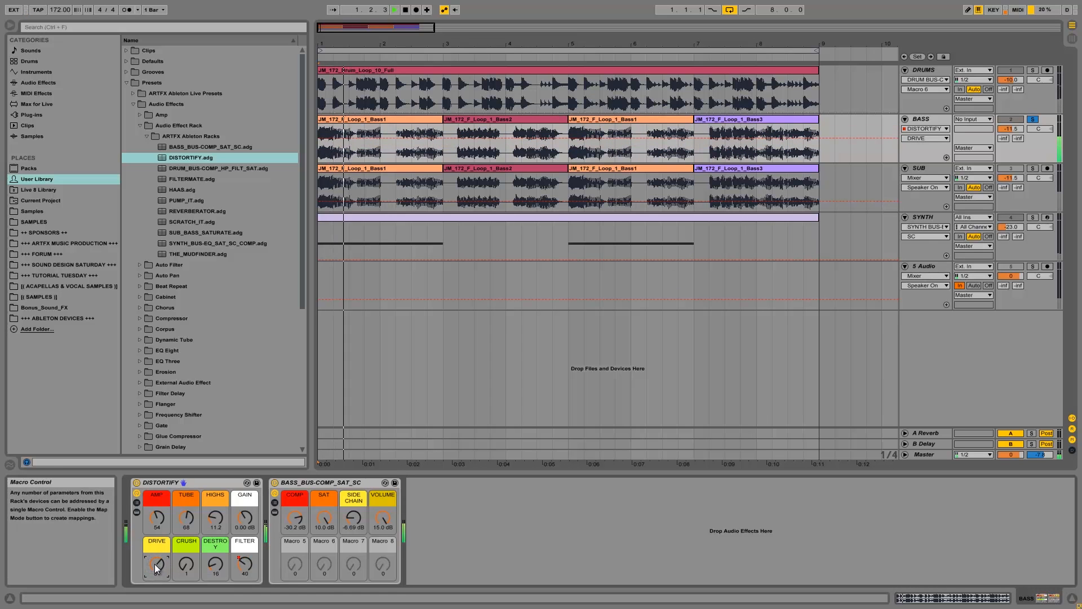
click(157, 517)
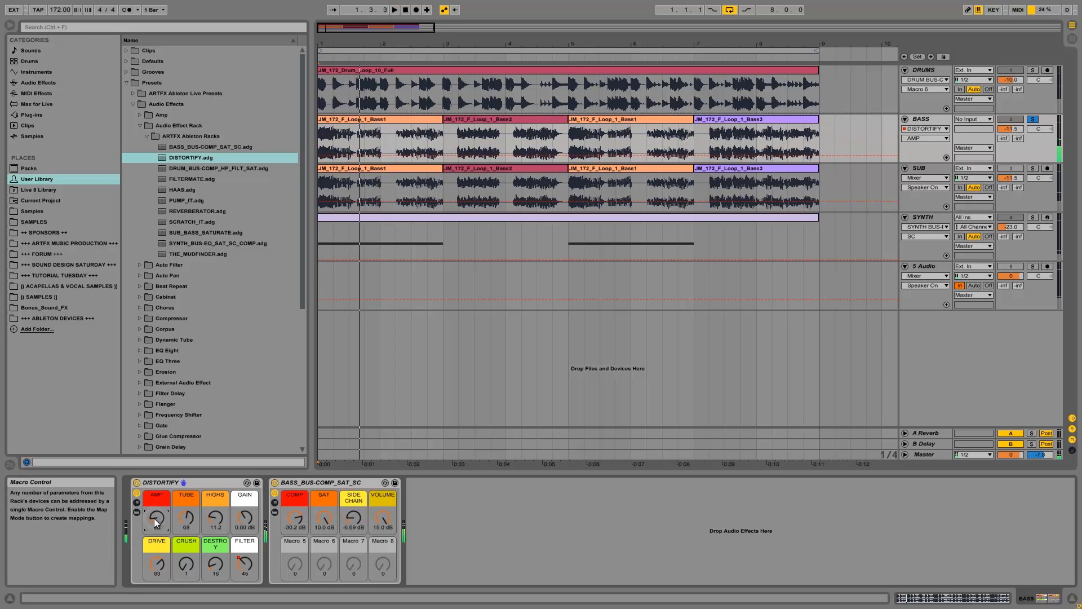
key(space)
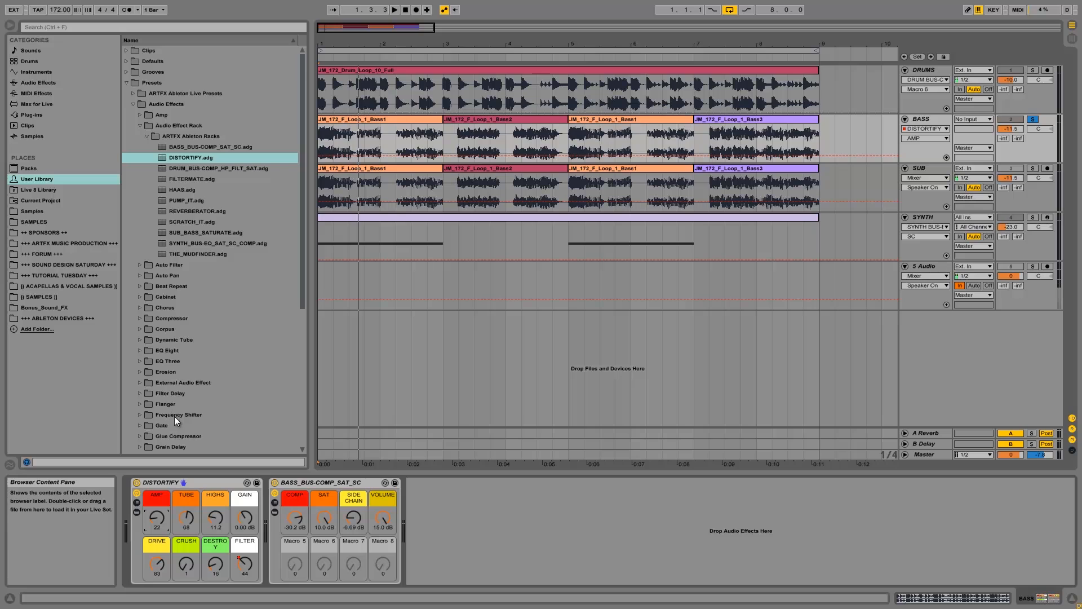
scroll(175, 419, down, 3)
drag(174, 393, 483, 545)
drag(446, 503, 169, 393)
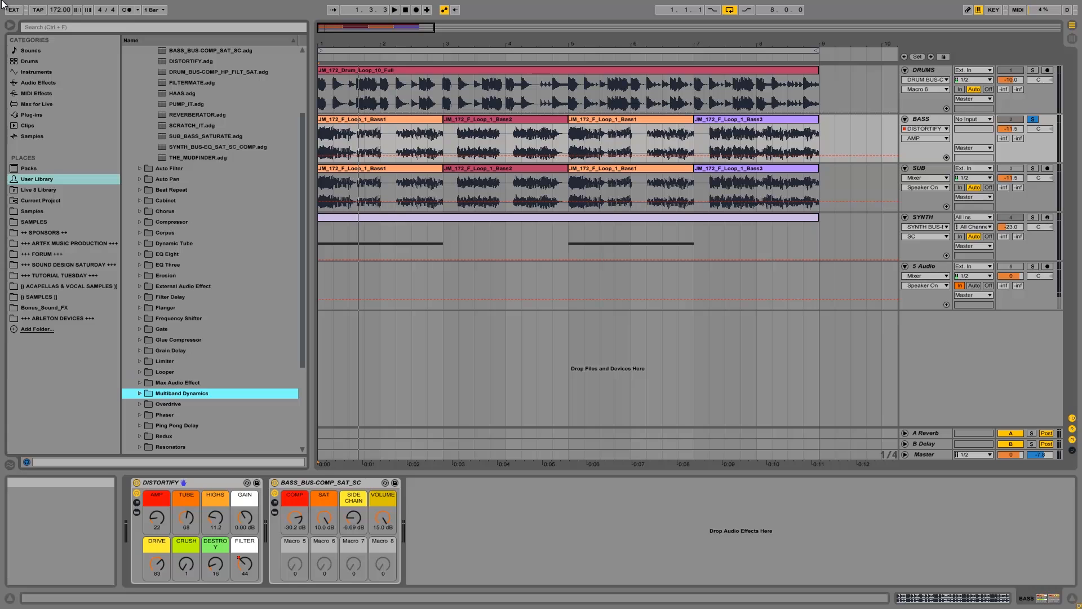
Step: Add Multiband Dynamics at the end of the BASS track's device chain and audition its Low band soloed
click(29, 82)
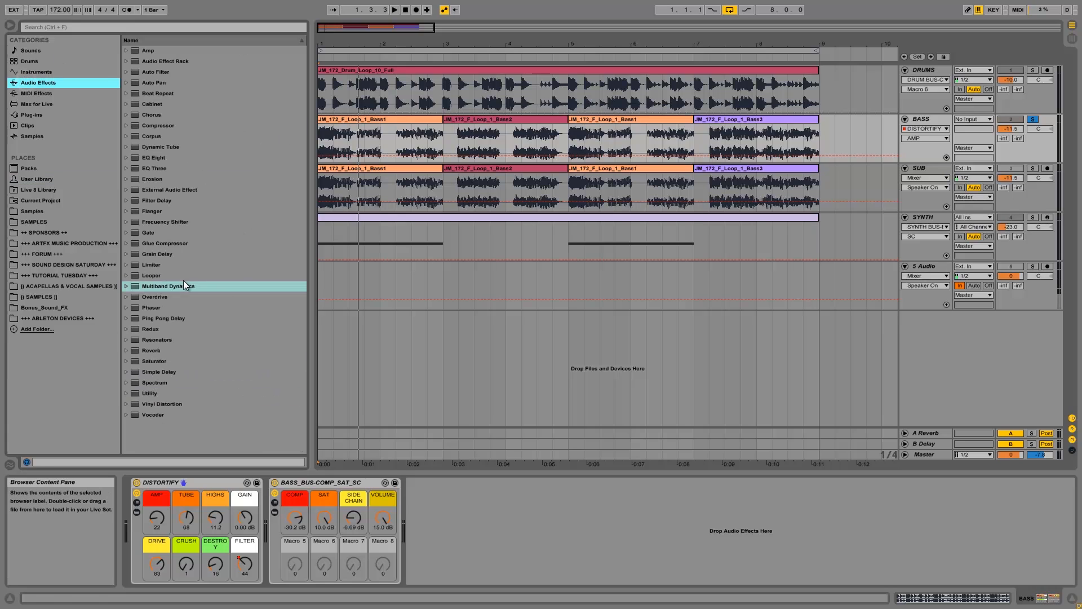
drag(158, 287, 517, 495)
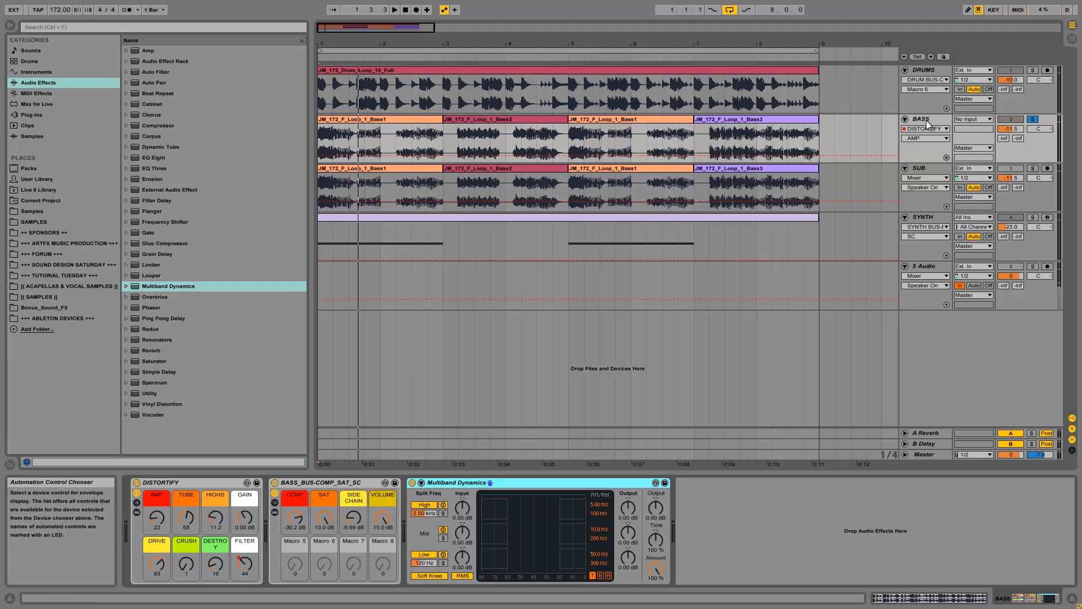
click(446, 564)
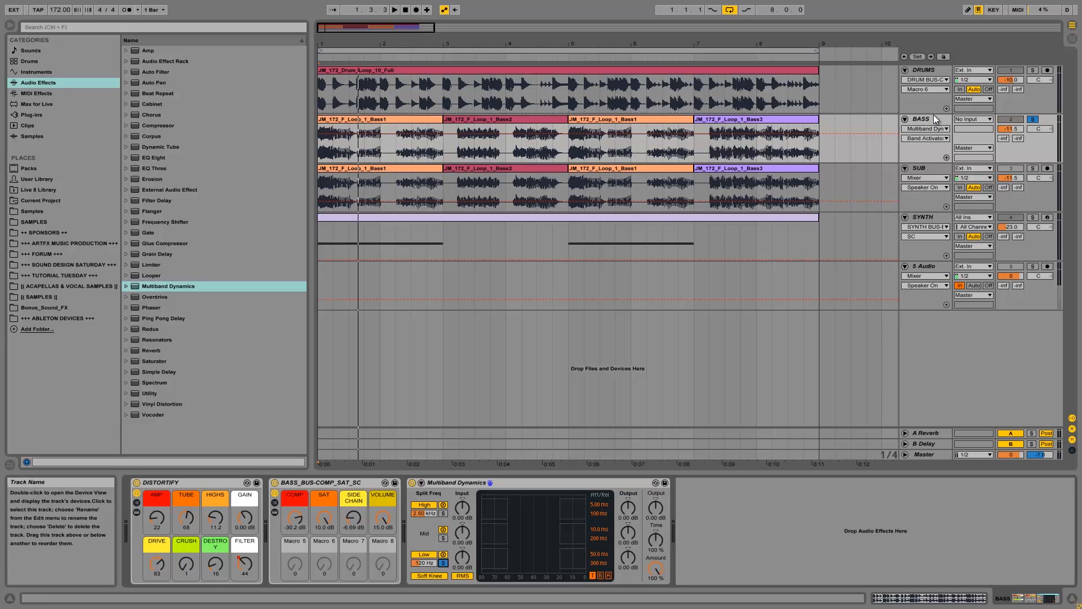
key(space)
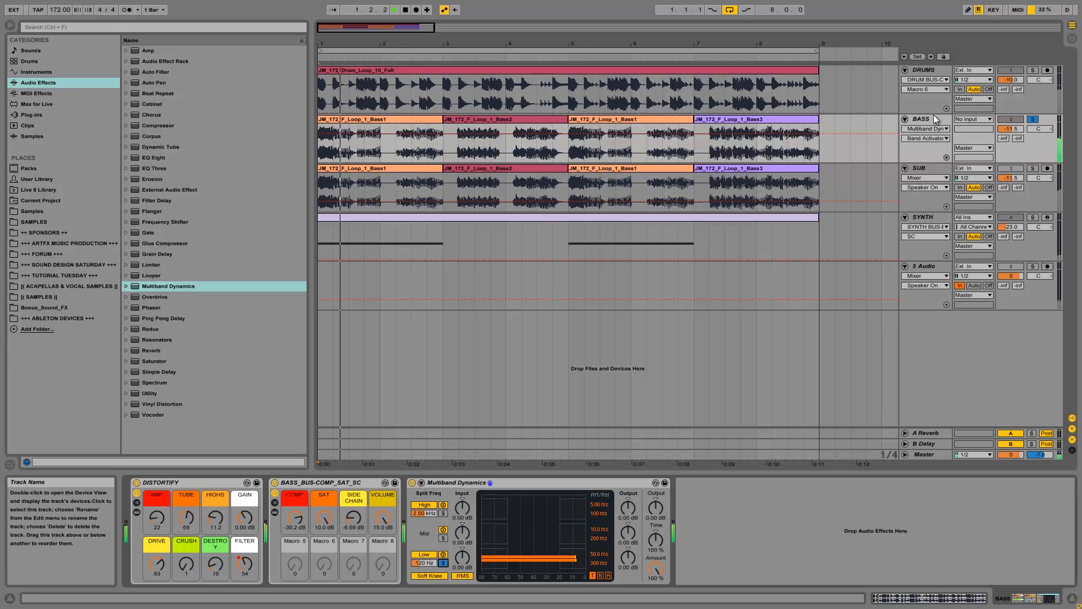
key(space)
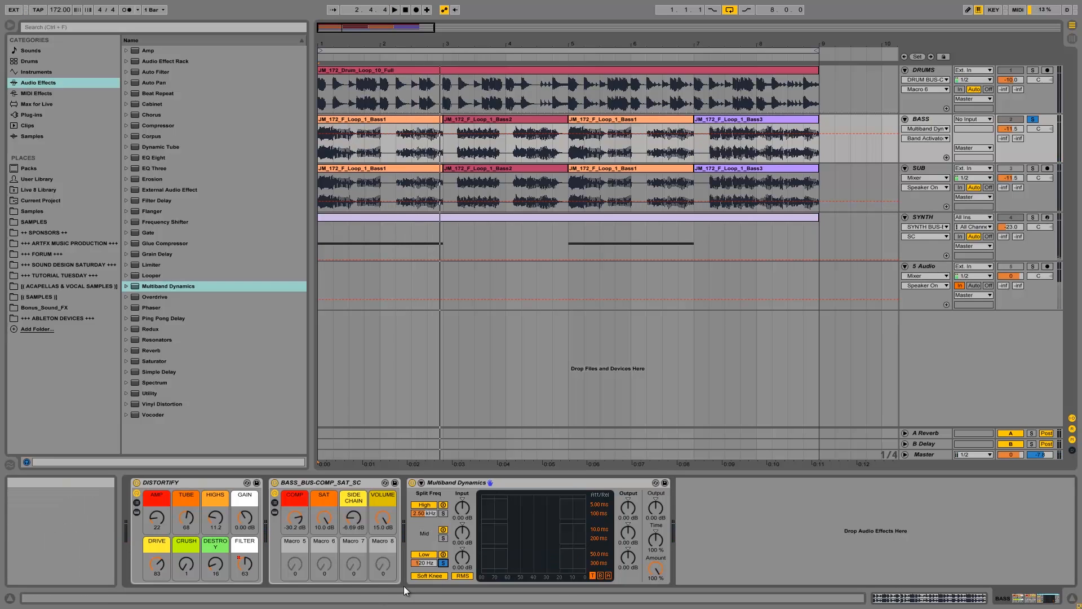
click(443, 563)
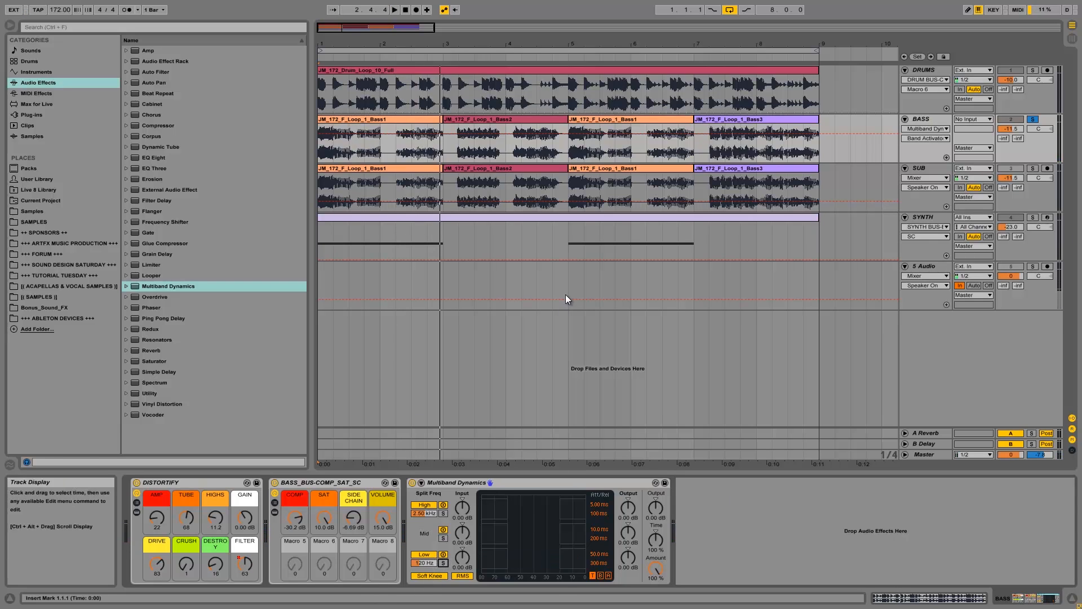
Step: Disable the High band of the bass Multiband Dynamics and solo its Mid band to audition the bass without low end
click(423, 506)
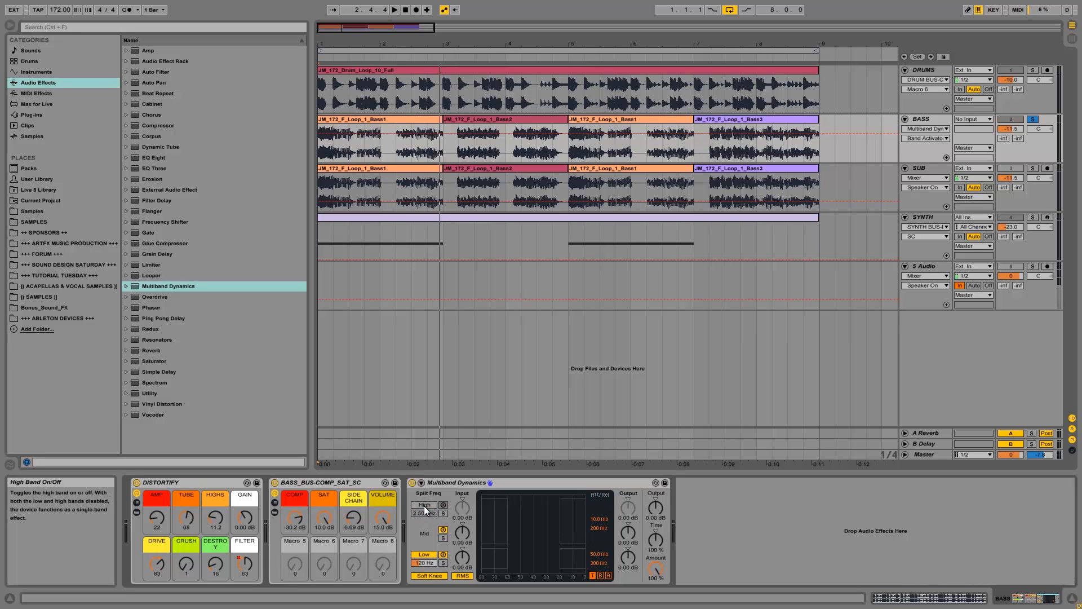
click(443, 538)
key(space)
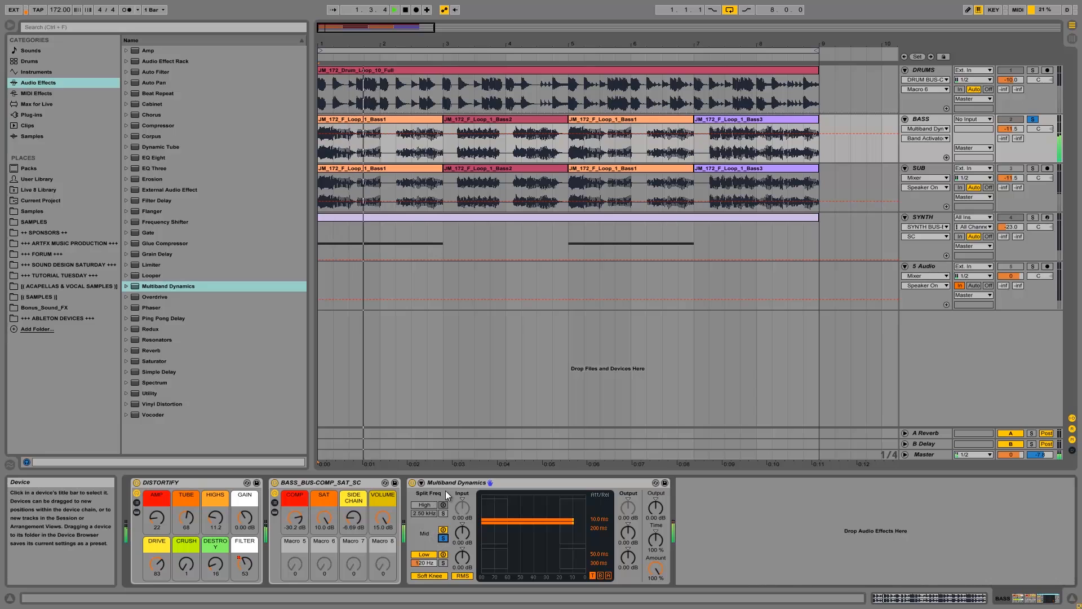
key(space)
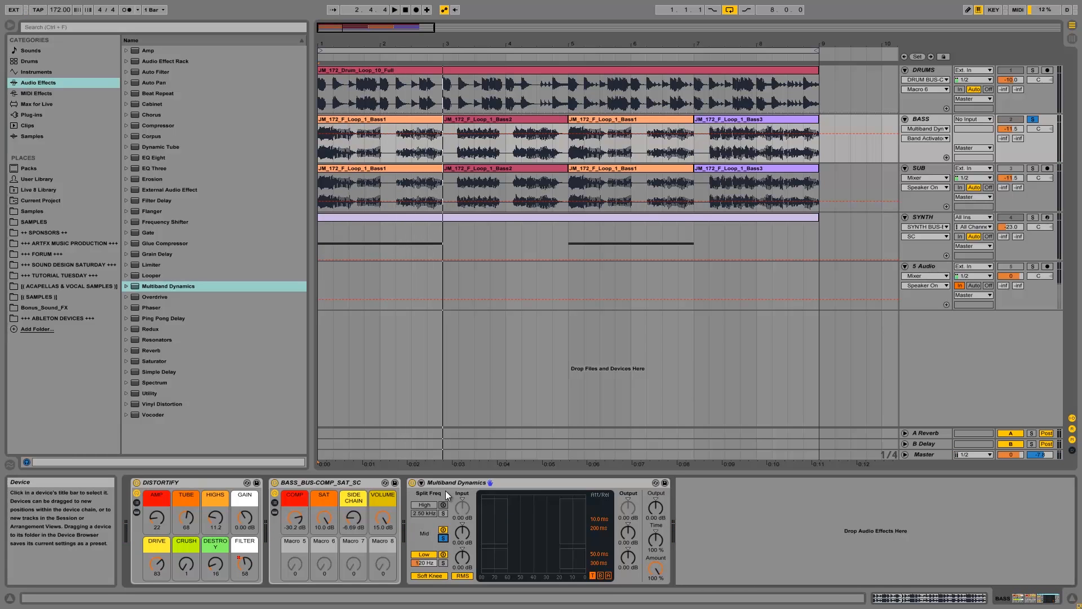
Step: Solo the SUB track and add Multiband Dynamics to it with only the Low band soloed
click(922, 168)
click(1033, 168)
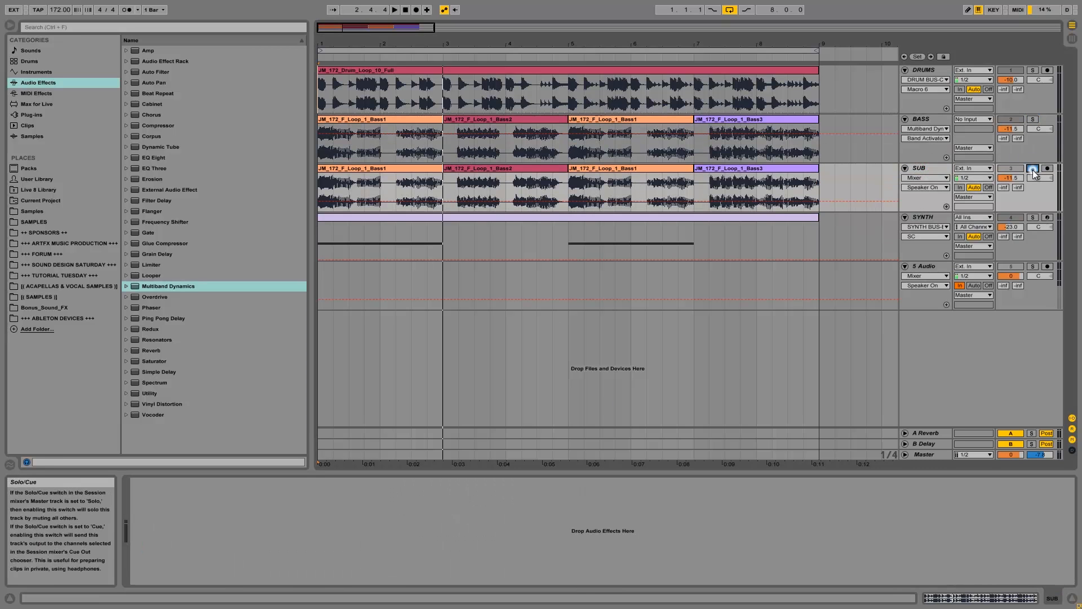
drag(160, 286, 198, 523)
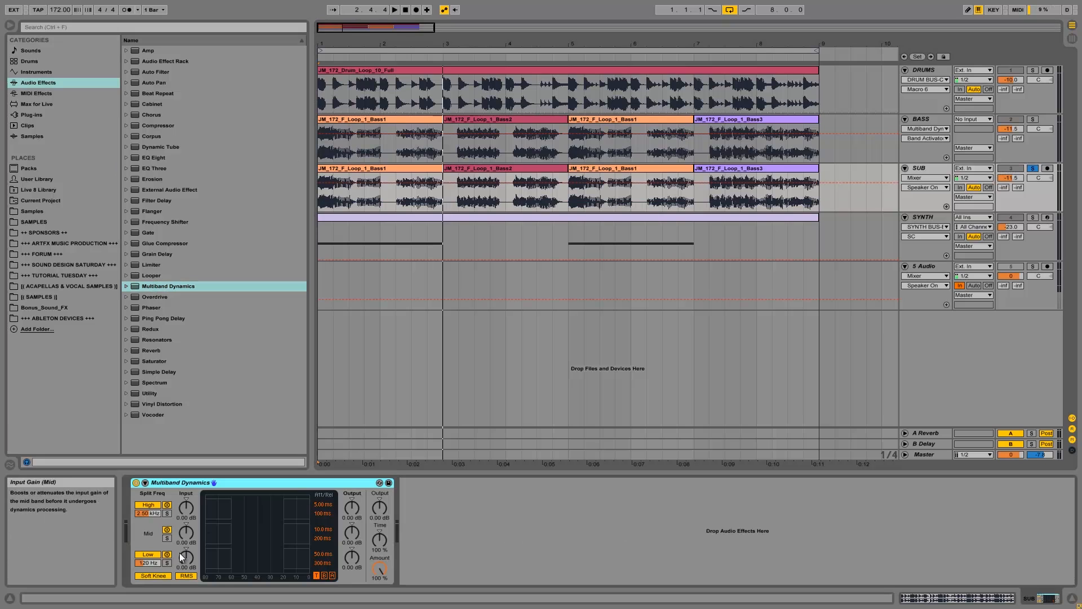
click(169, 562)
key(space)
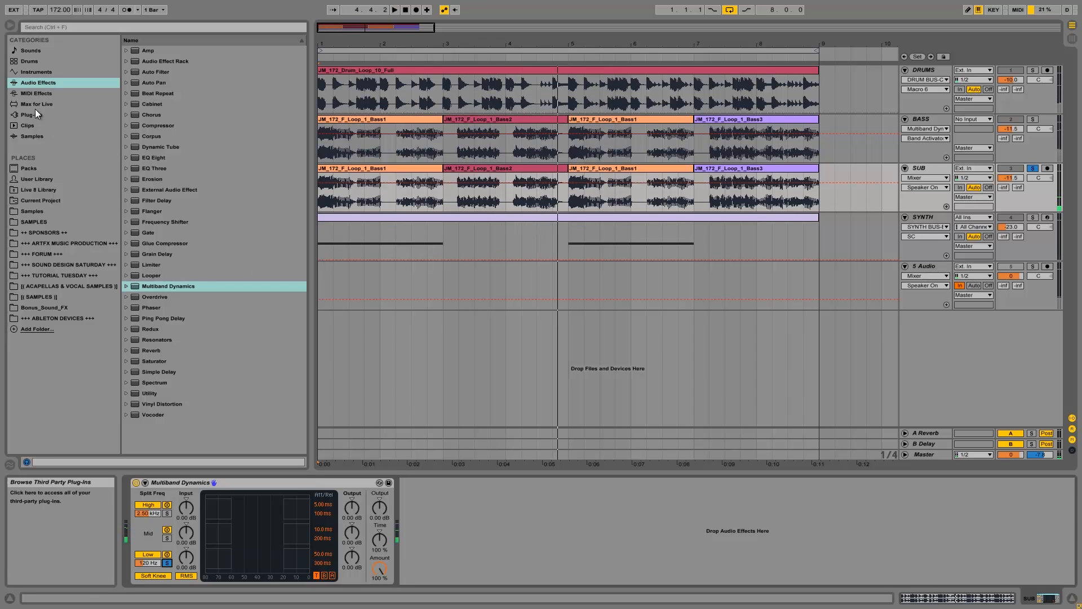
Step: Load SUB_BASS_SATURATE.adg after Multiband Dynamics on the SUB track, set its SAT macro to 11.2 dB and audition the sub
click(39, 180)
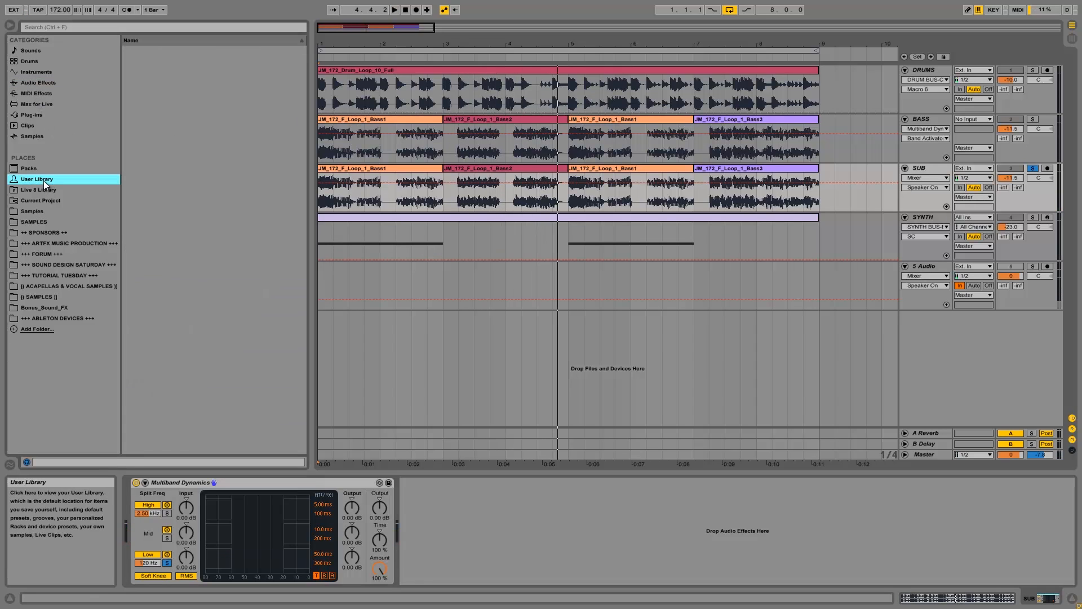
scroll(181, 168, up, 1)
drag(189, 180, 454, 516)
key(space)
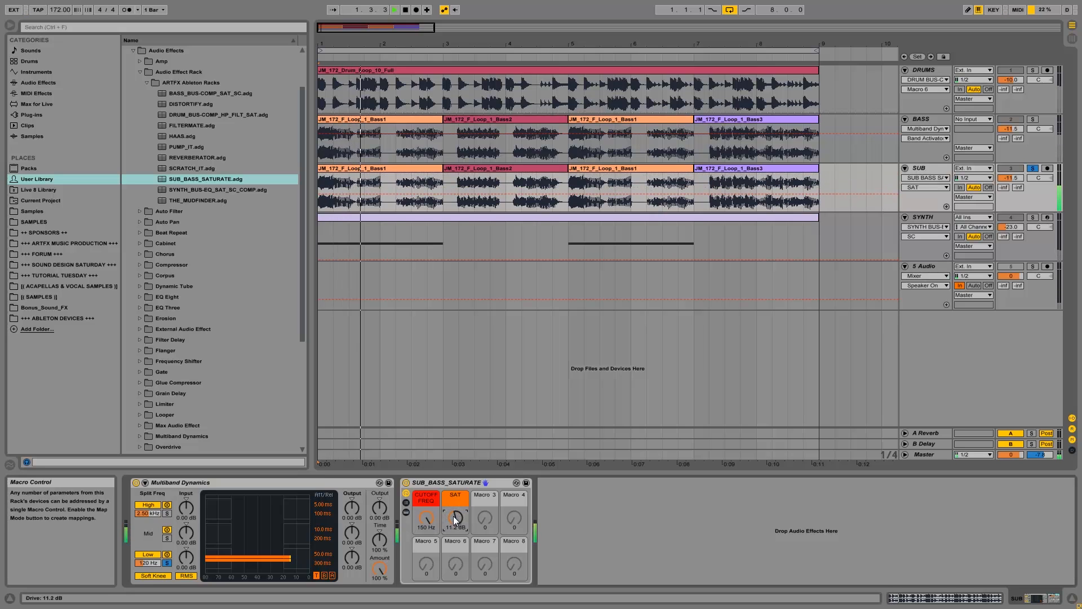
key(space)
Step: Solo the BASS track together with SUB, audition both layers and select the first SUB clip
ctrl+click(1033, 119)
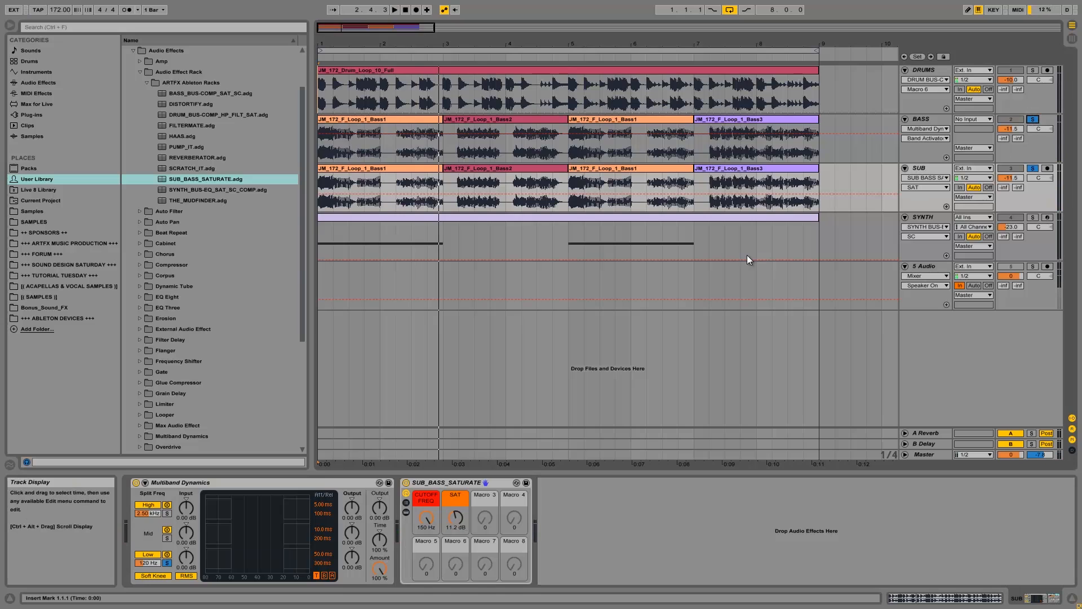
key(space)
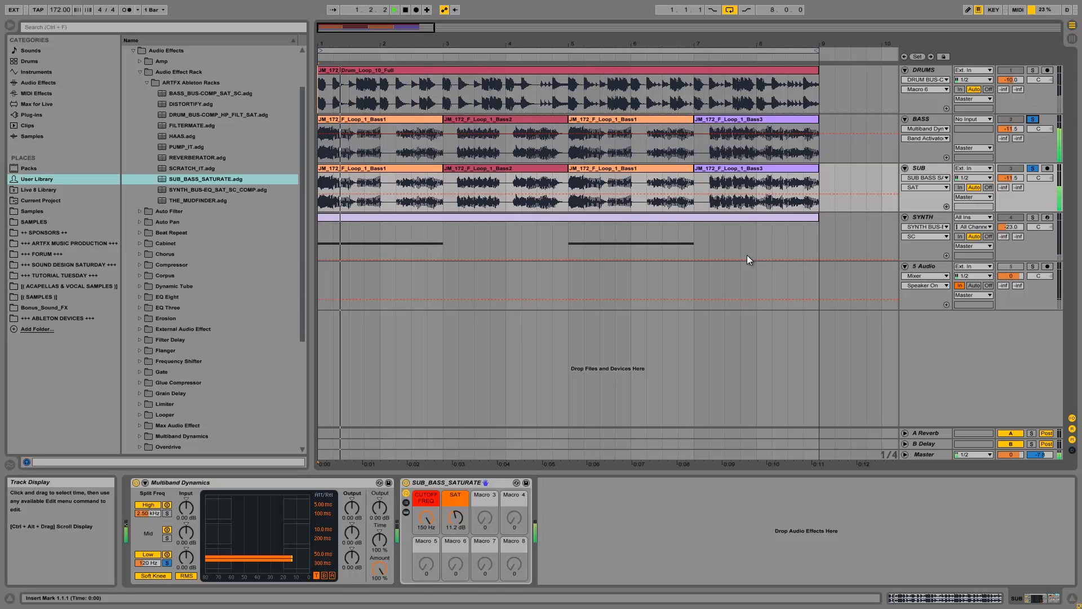
key(space)
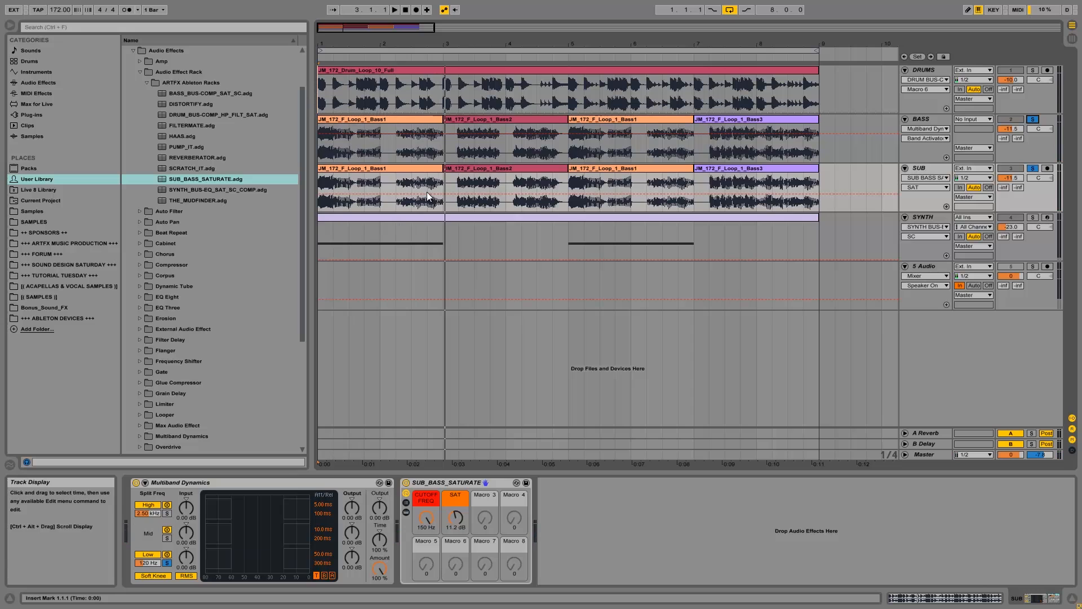
click(367, 165)
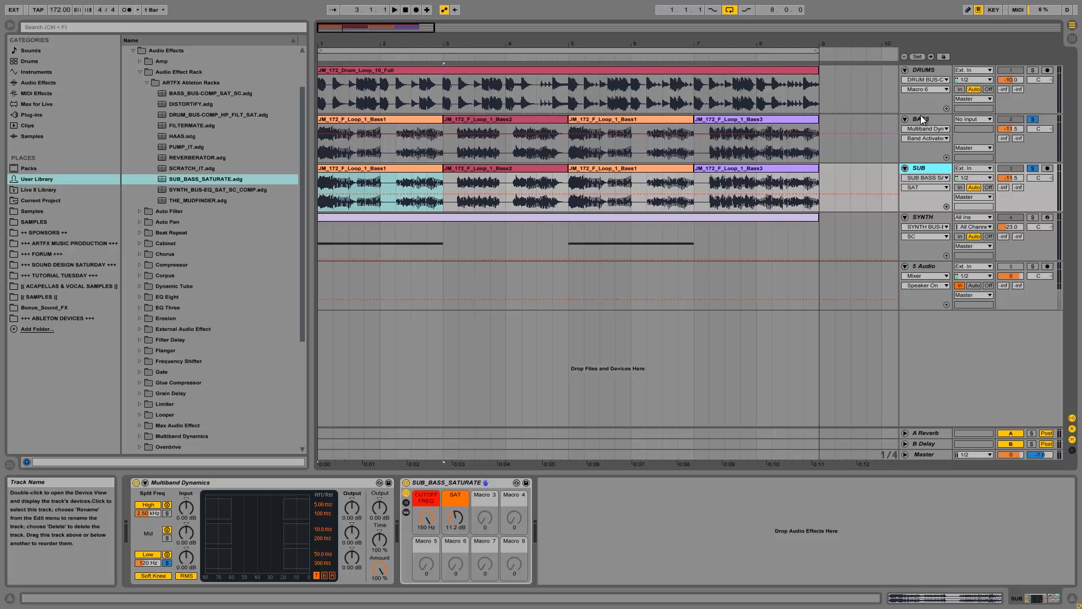
Step: Unsolo BASS and SUB, play the full loop and lower the volumes to -13.2 dB on SUB, -12.4 dB on BASS and -26.6 dB on SYNTH
click(1034, 119)
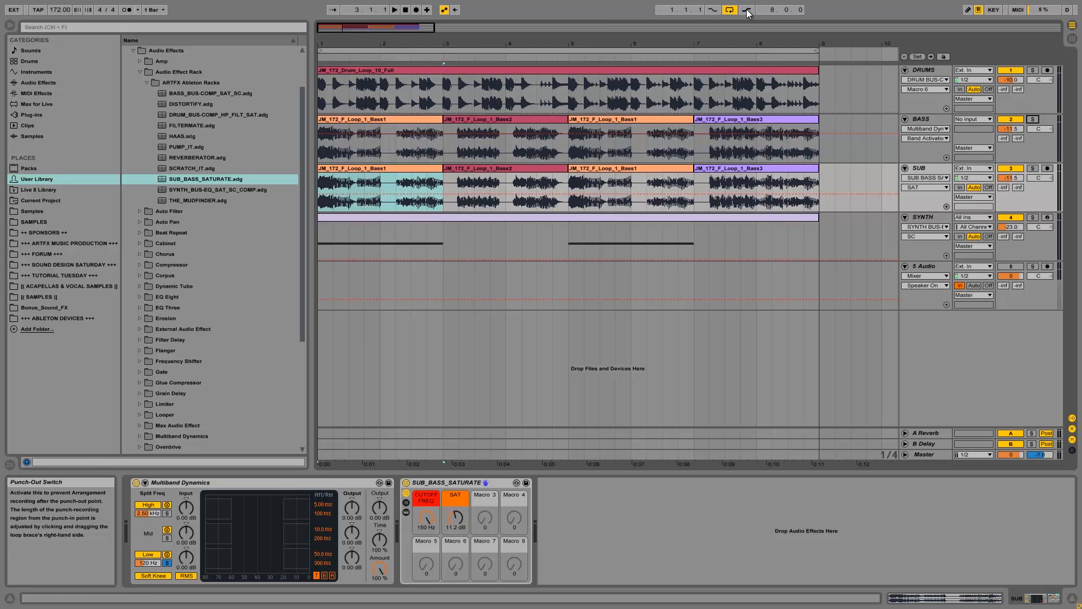
key(space)
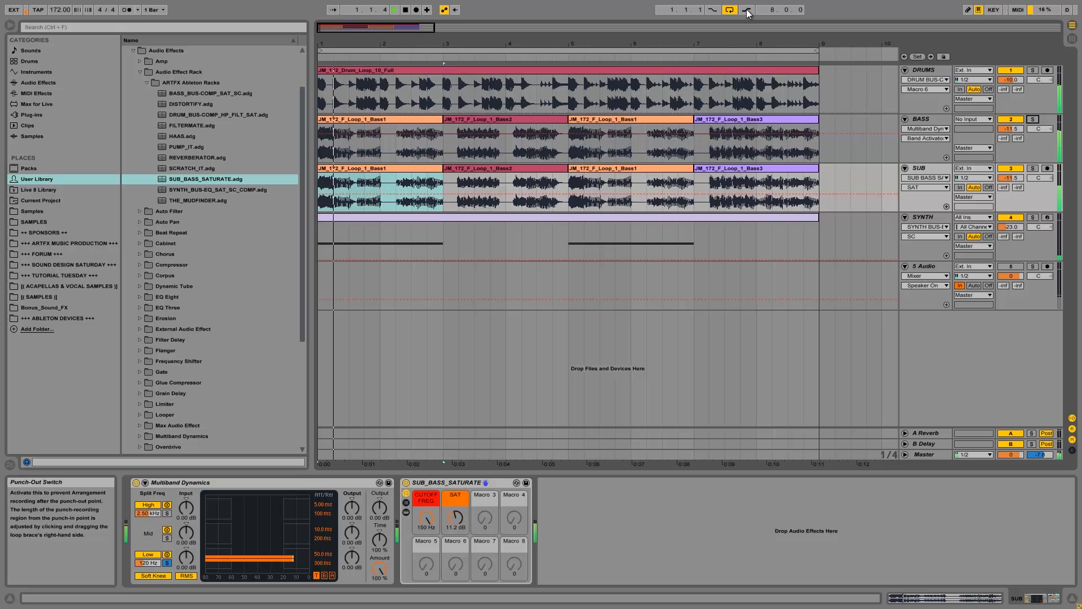
drag(1020, 177, 1020, 177)
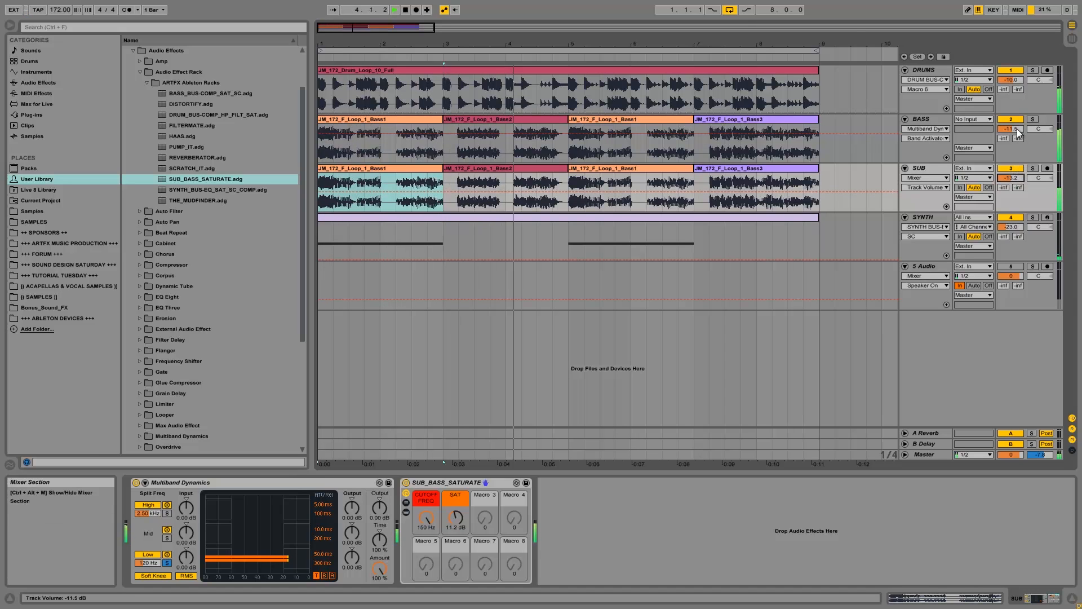
drag(1016, 129, 1019, 132)
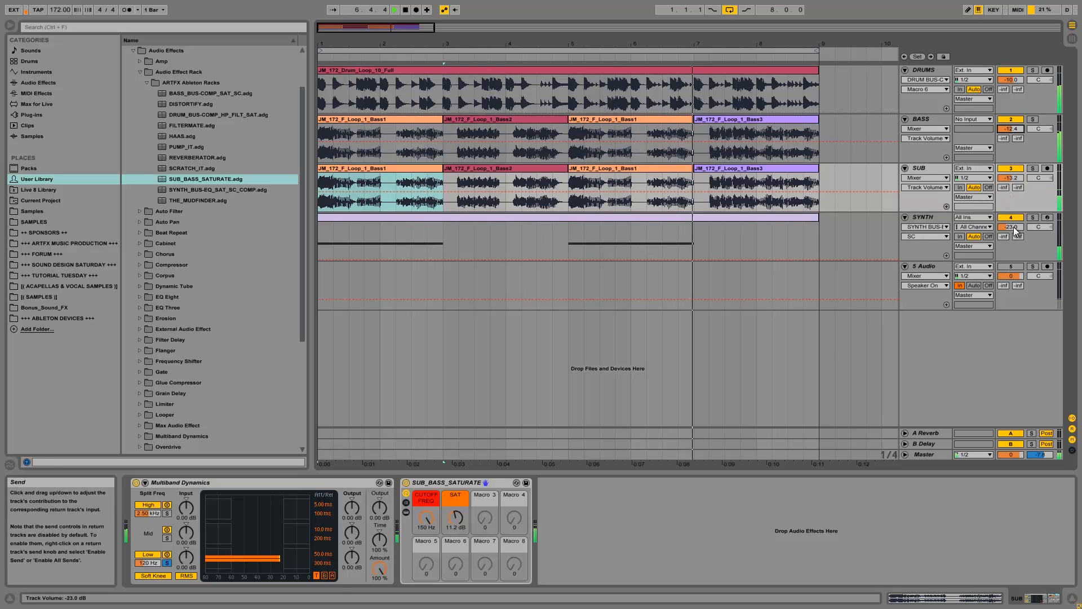
drag(1013, 227, 1016, 232)
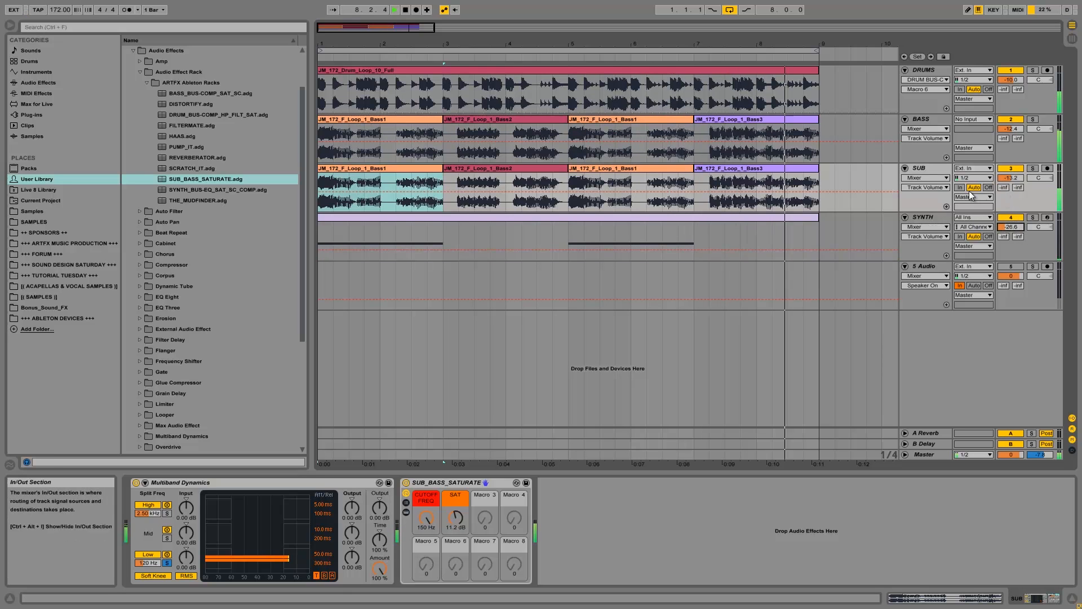
Step: On the BASS track's DISTORTIFY rack, reduce DRIVE and AMP, and set GAIN to 0.63 dB and DESTROY to 42 while the loop plays
click(925, 123)
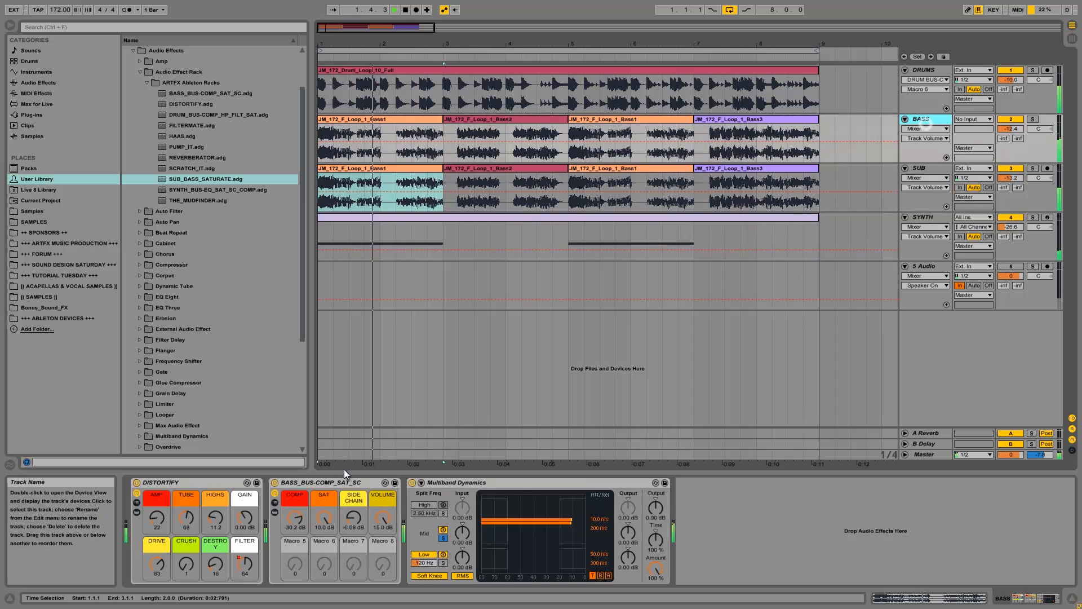
click(160, 563)
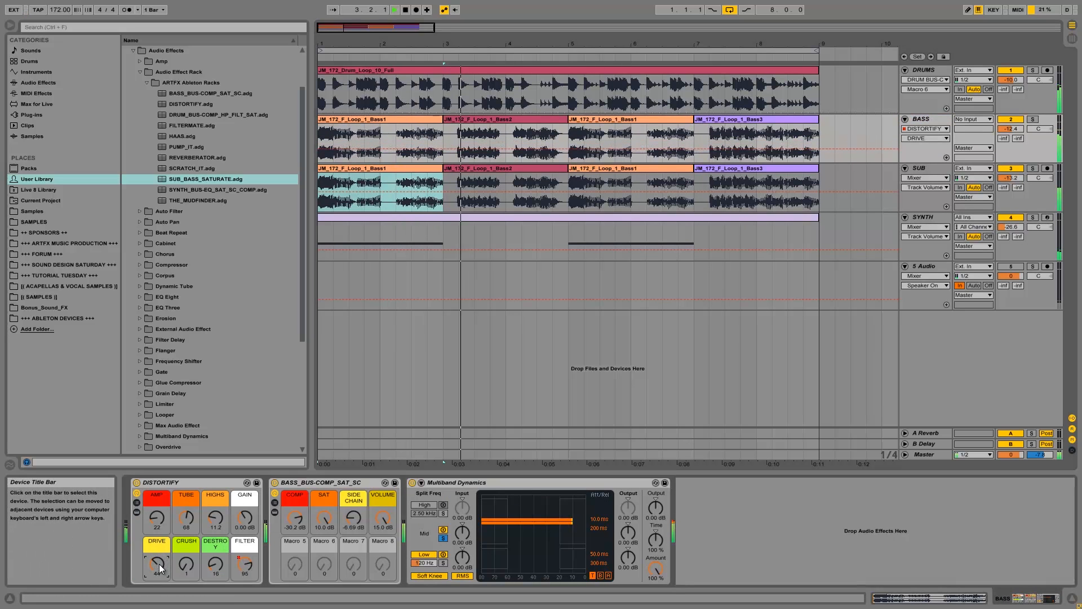
click(160, 527)
drag(161, 526, 161, 551)
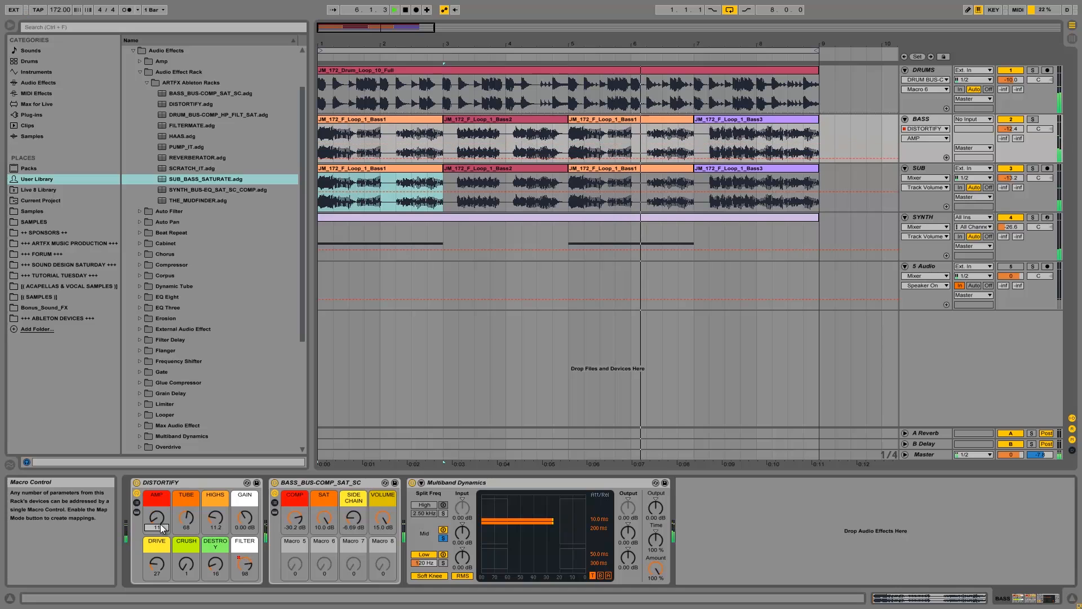
drag(246, 520, 189, 491)
click(213, 516)
mouse_move(211, 562)
mouse_down()
mouse_move(211, 532)
mouse_move(210, 579)
mouse_up()
Step: Set DISTORTIFY's DRIVE to 46, AMP to 15 and TUBE to 24, raise the BASS volume to -11.4 dB and stop playback
click(154, 565)
drag(155, 567, 157, 520)
click(155, 518)
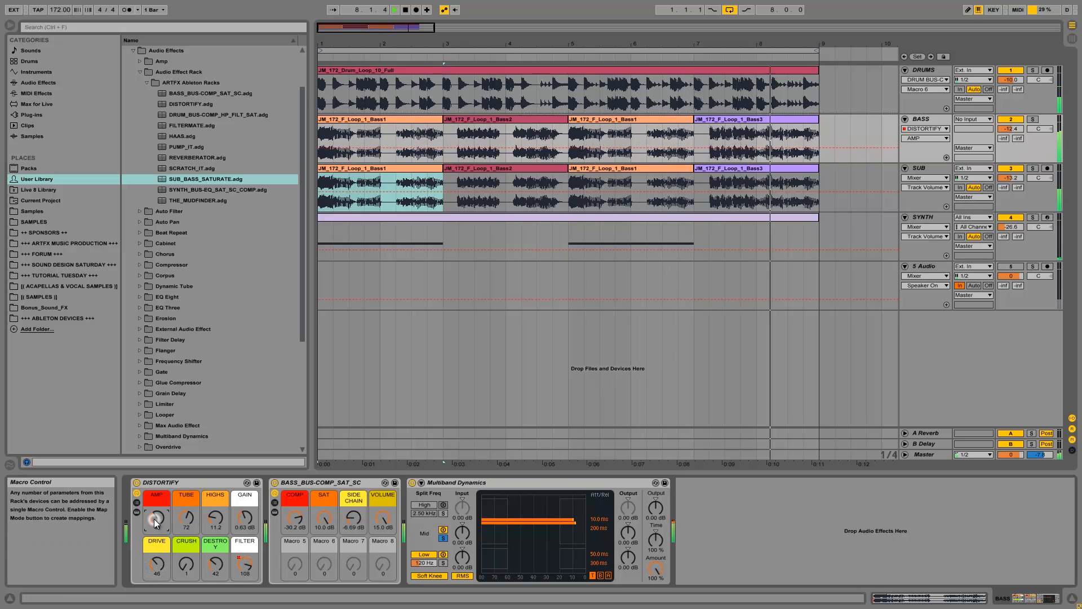
drag(162, 518, 187, 520)
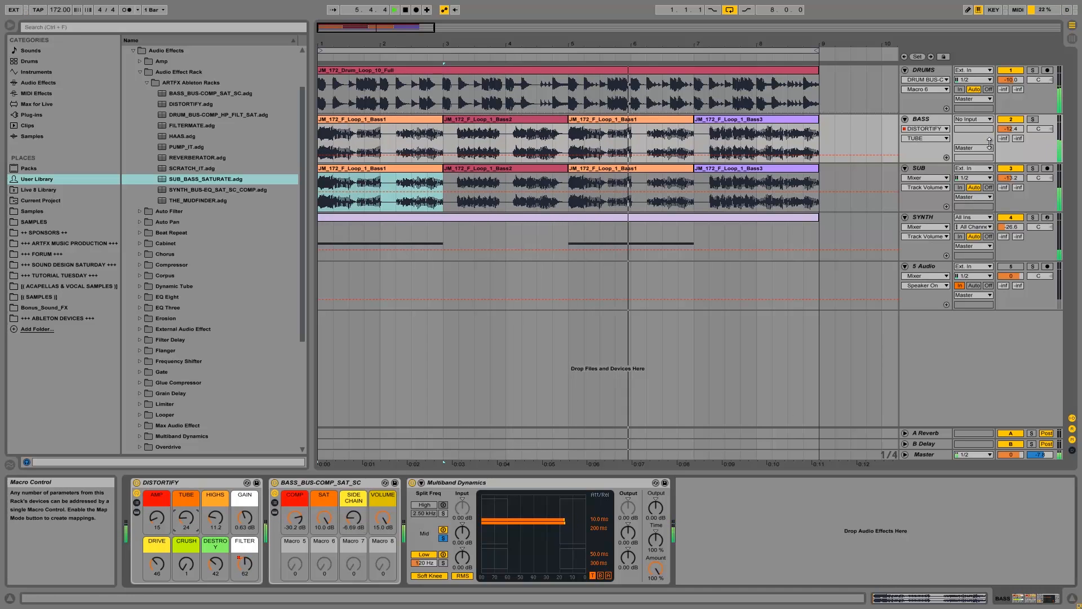
drag(1015, 128, 1014, 128)
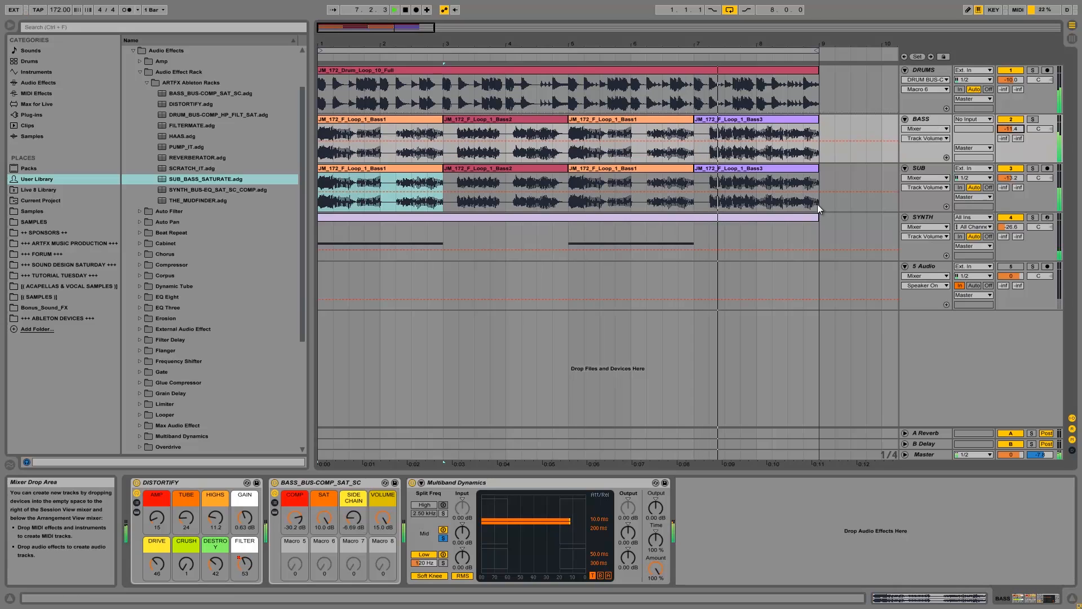
key(space)
Step: Load HAAS.adg between DISTORTIFY and BASS_BUS-COMP_SAT_SC on the BASS track and set its DELAY macro to 10.0 ms
click(177, 136)
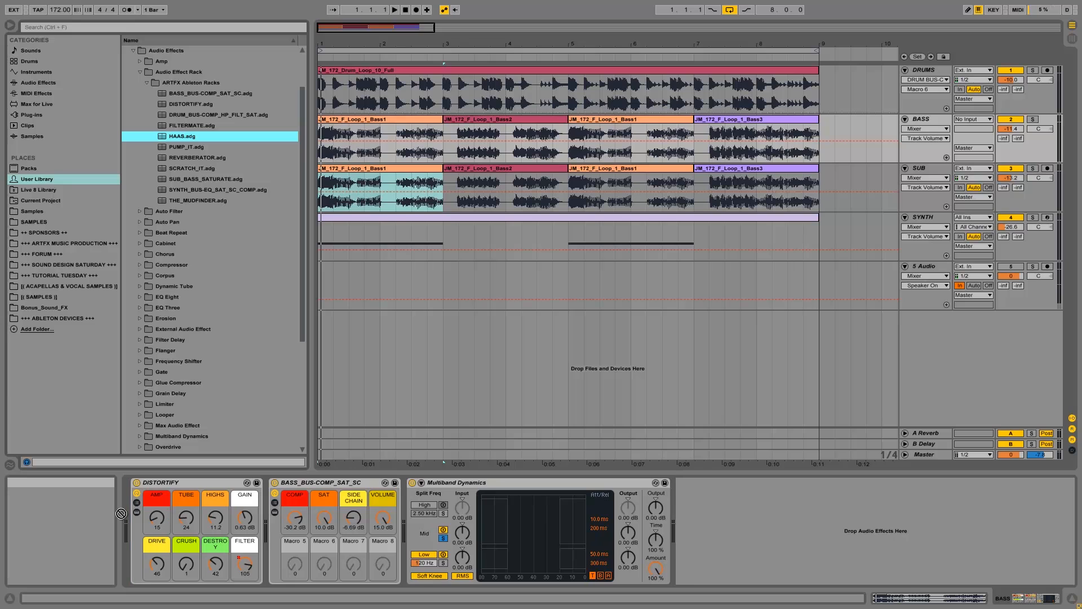
drag(266, 522, 269, 522)
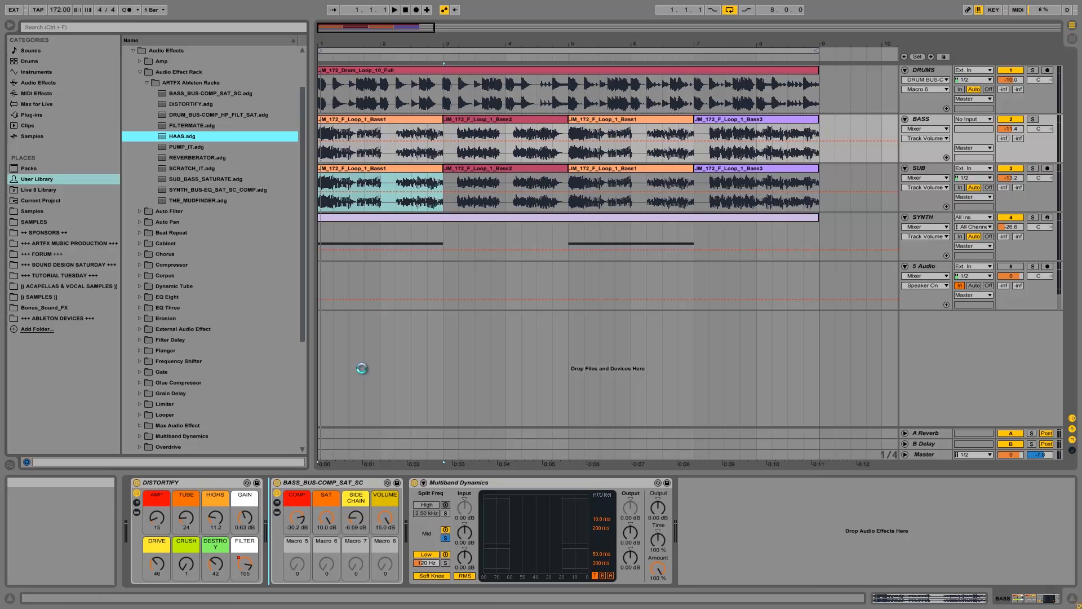
drag(298, 516, 297, 517)
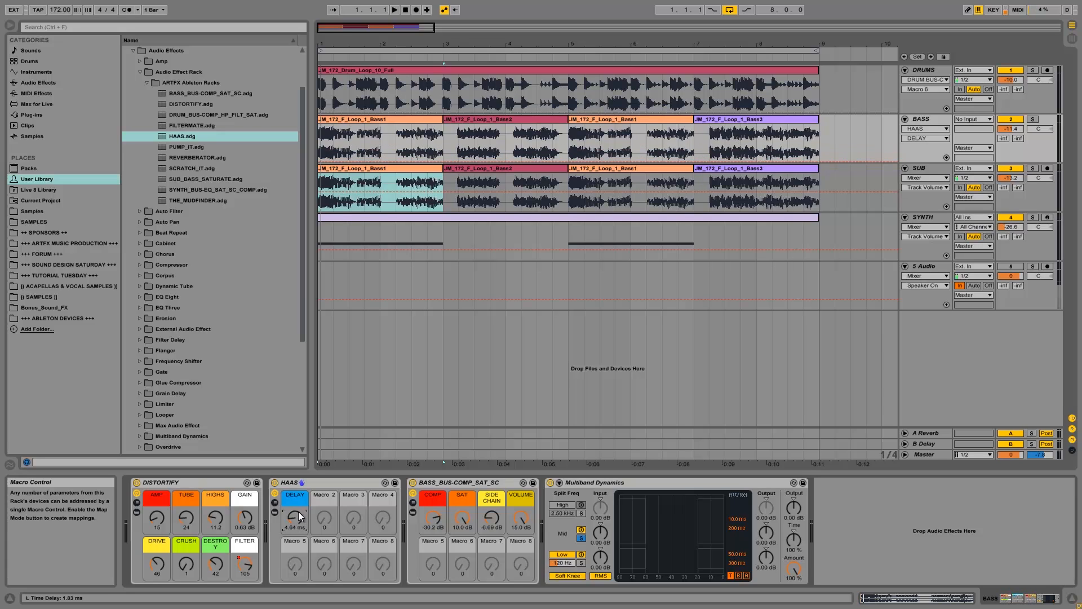
drag(296, 521, 298, 516)
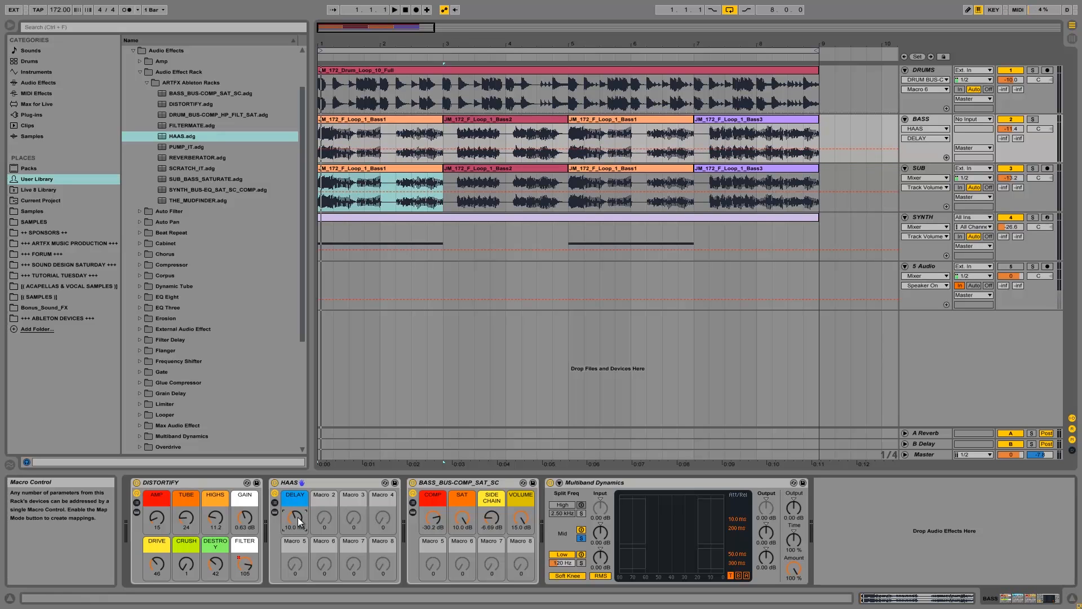
Step: Solo the BASS track and compare its sound with the HAAS rack enabled and bypassed, leaving the rack enabled
click(1037, 129)
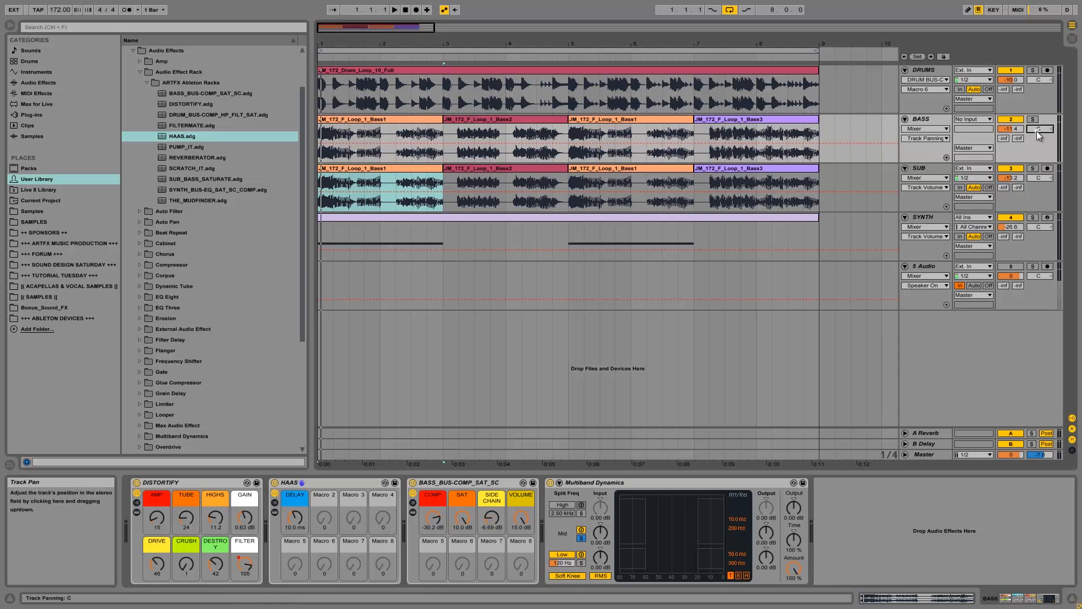
click(1034, 119)
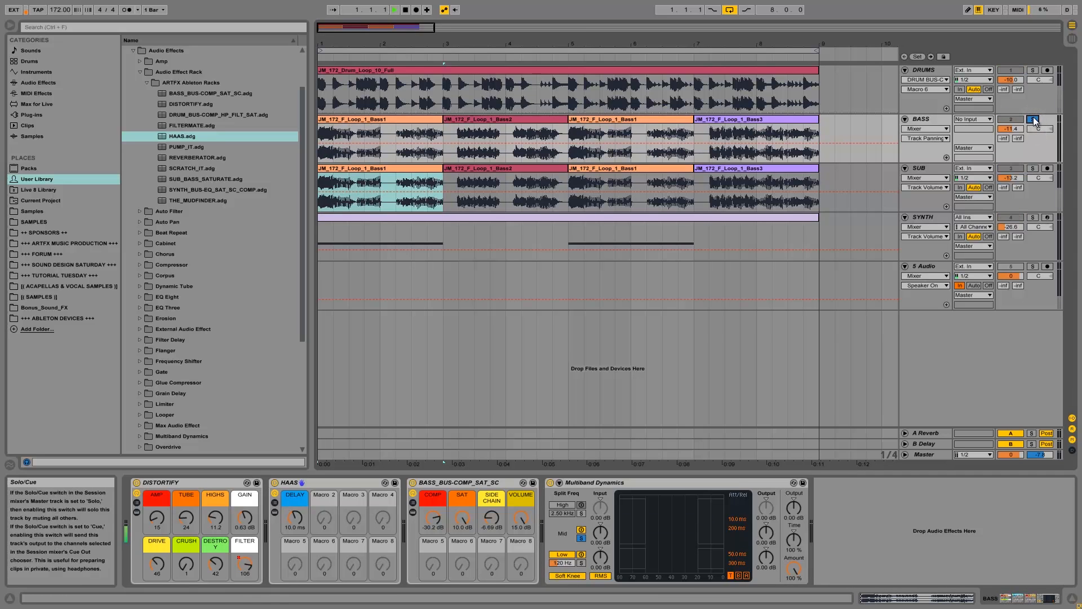
key(space)
click(275, 483)
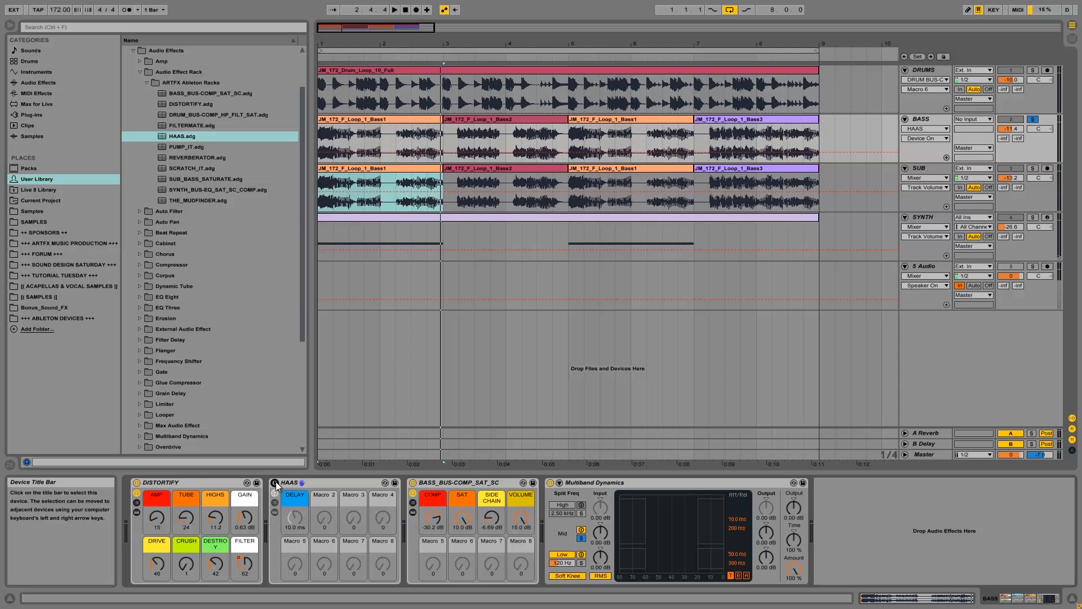
key(space)
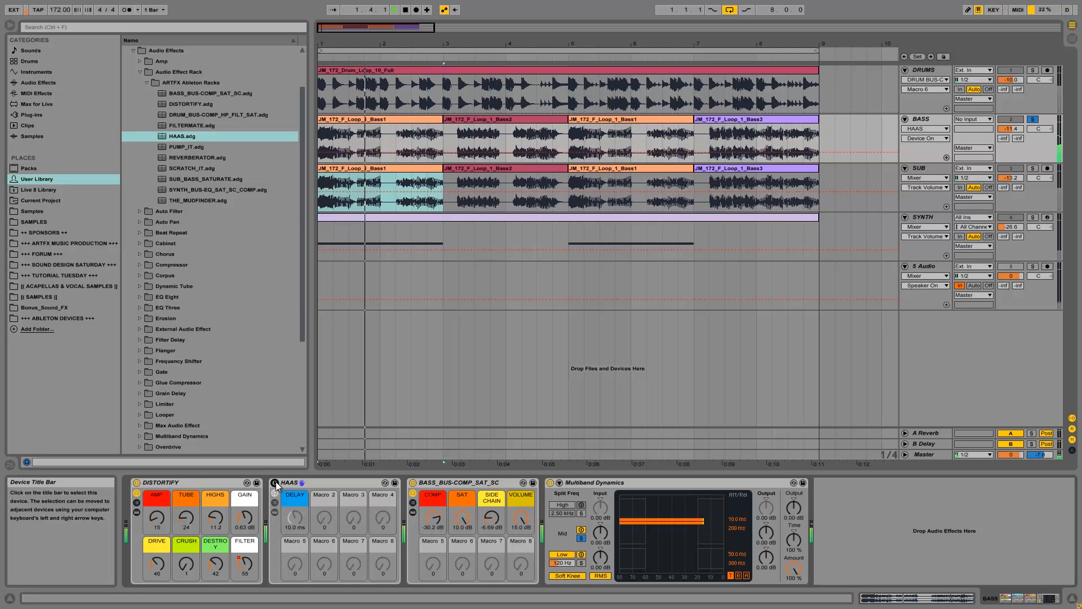
click(275, 483)
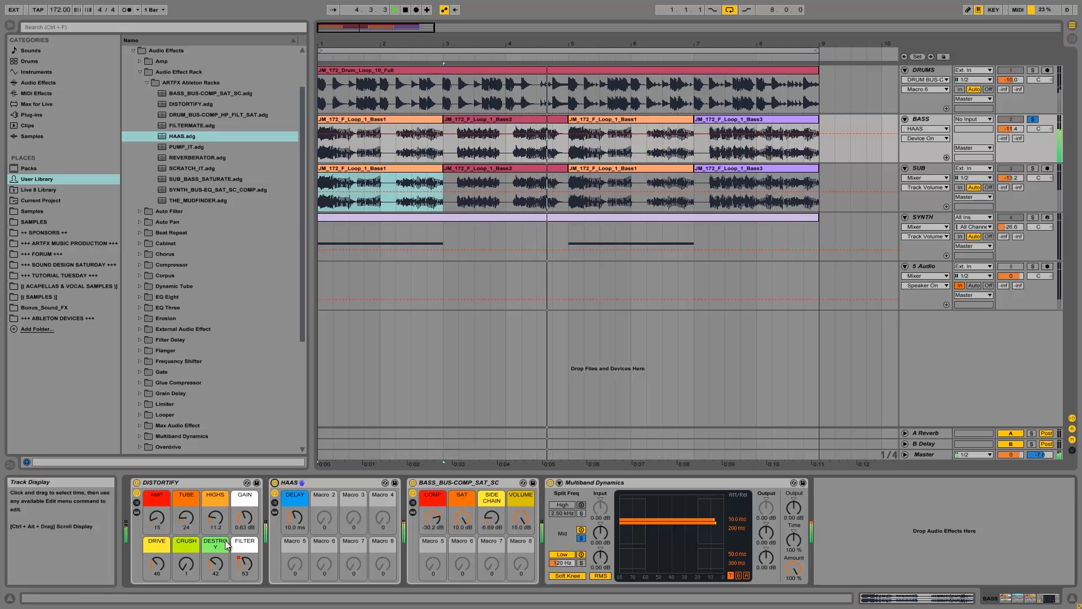
Step: Solo SUB together with BASS, set the COMP macro of BASS_BUS-COMP_SAT_SC to -15.1 dB and audition both layers
click(1032, 168)
key(space)
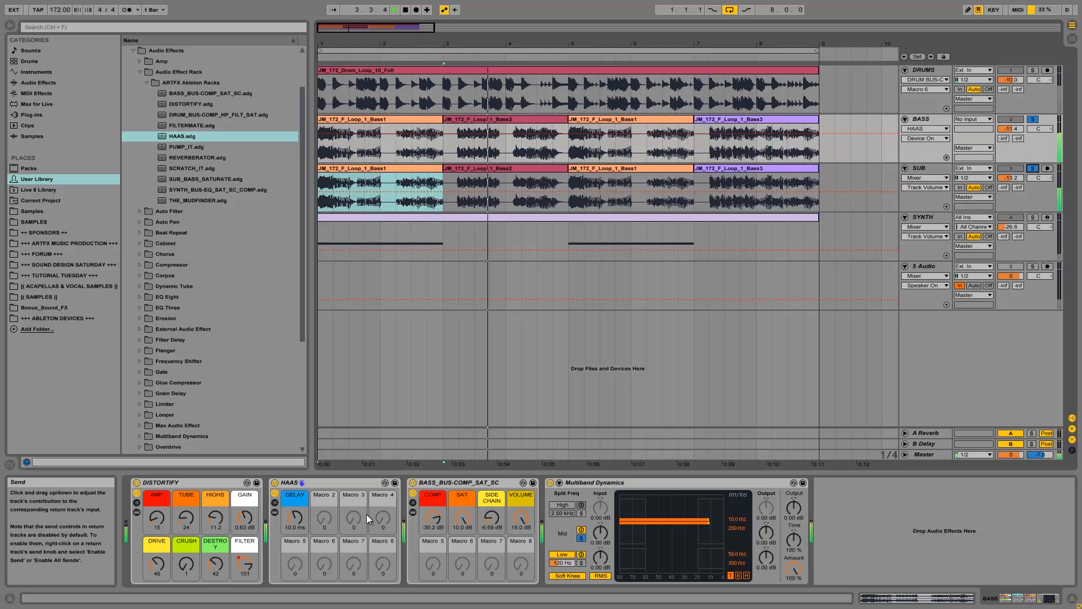
key(space)
key(space)
mouse_move(439, 519)
mouse_down()
mouse_move(439, 542)
mouse_move(438, 518)
mouse_up()
key(space)
key(space)
key(space)
key(space)
key(space)
key(space)
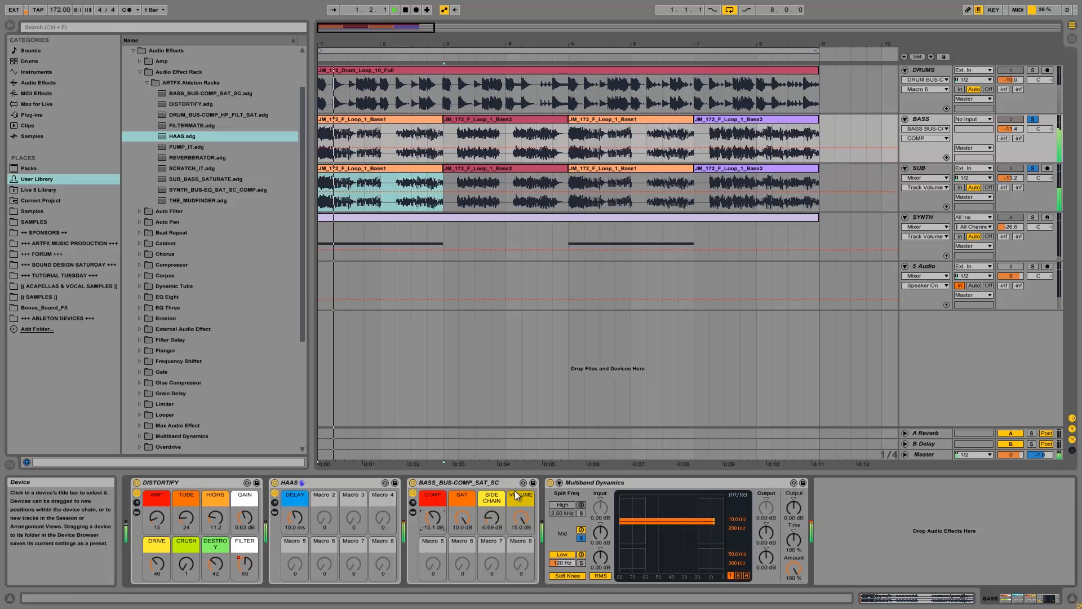
key(space)
key(space)
Step: Unsolo BASS and SUB, play the full loop, lower the BASS volume to -14.4 dB and stop playback
click(1034, 120)
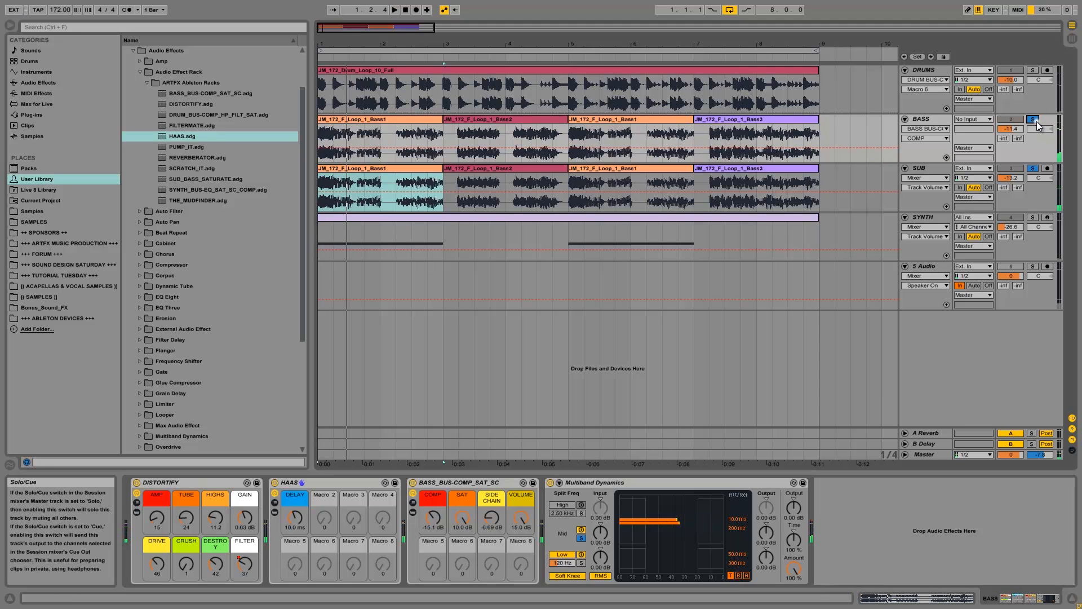
key(space)
key(space)
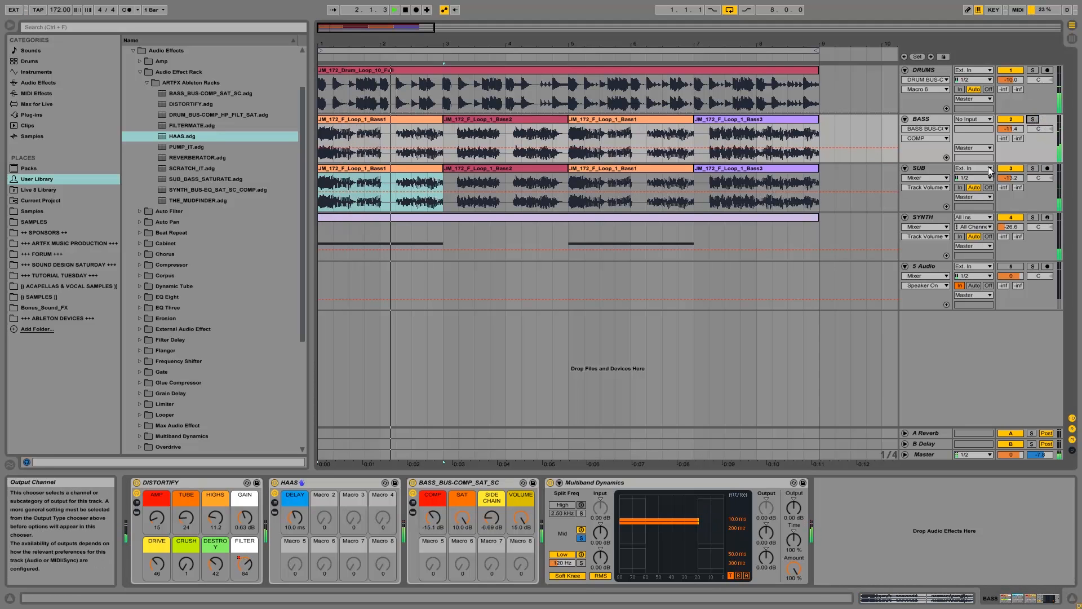
click(1016, 130)
drag(1015, 130, 1017, 135)
key(space)
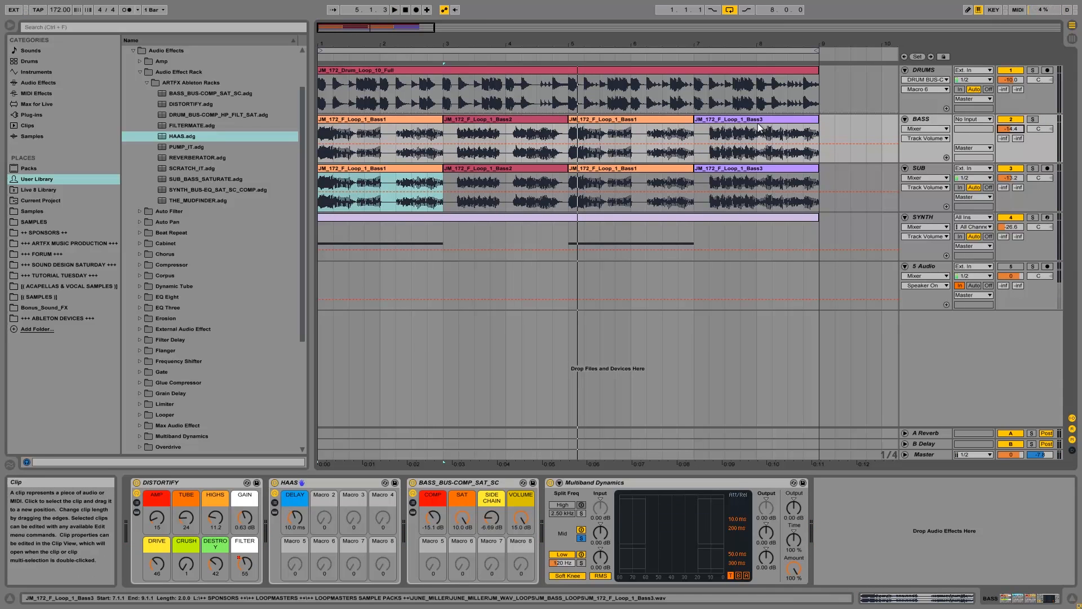